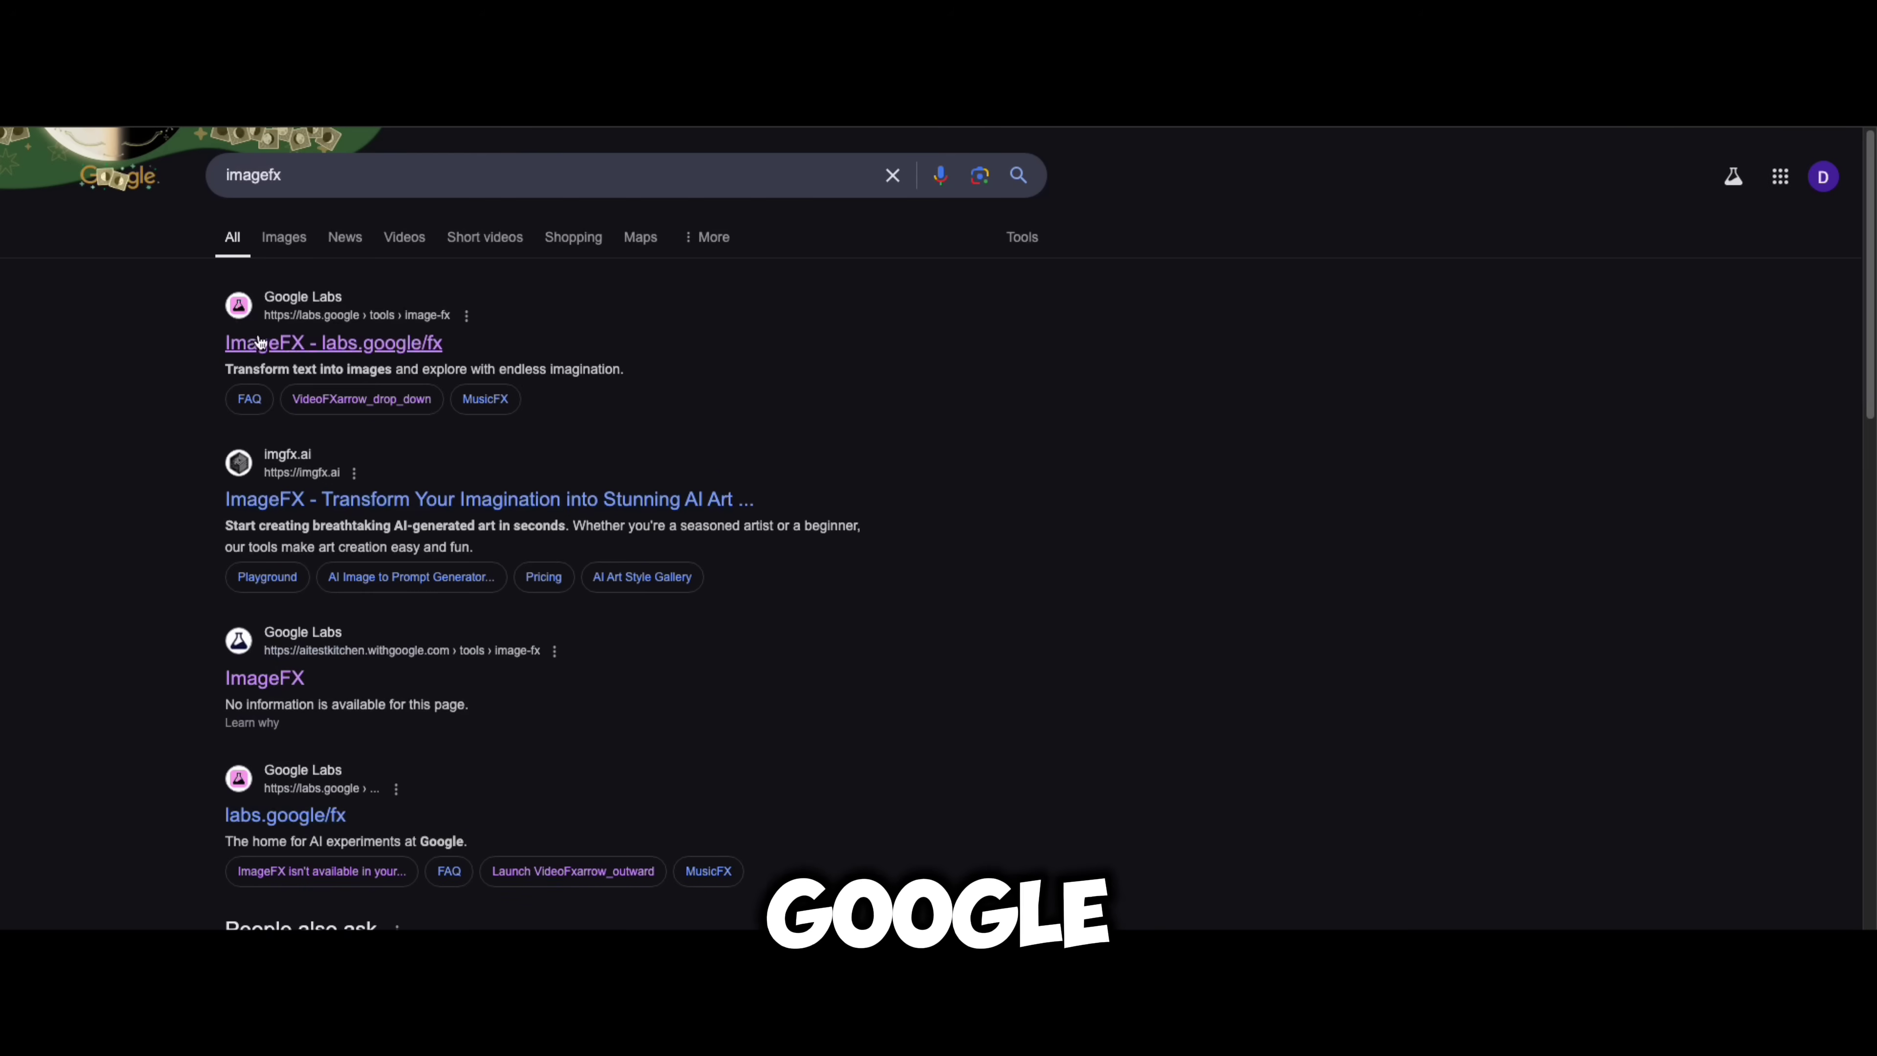
Open ImageFX (labs.google/fx) from the Google search results
click(248, 343)
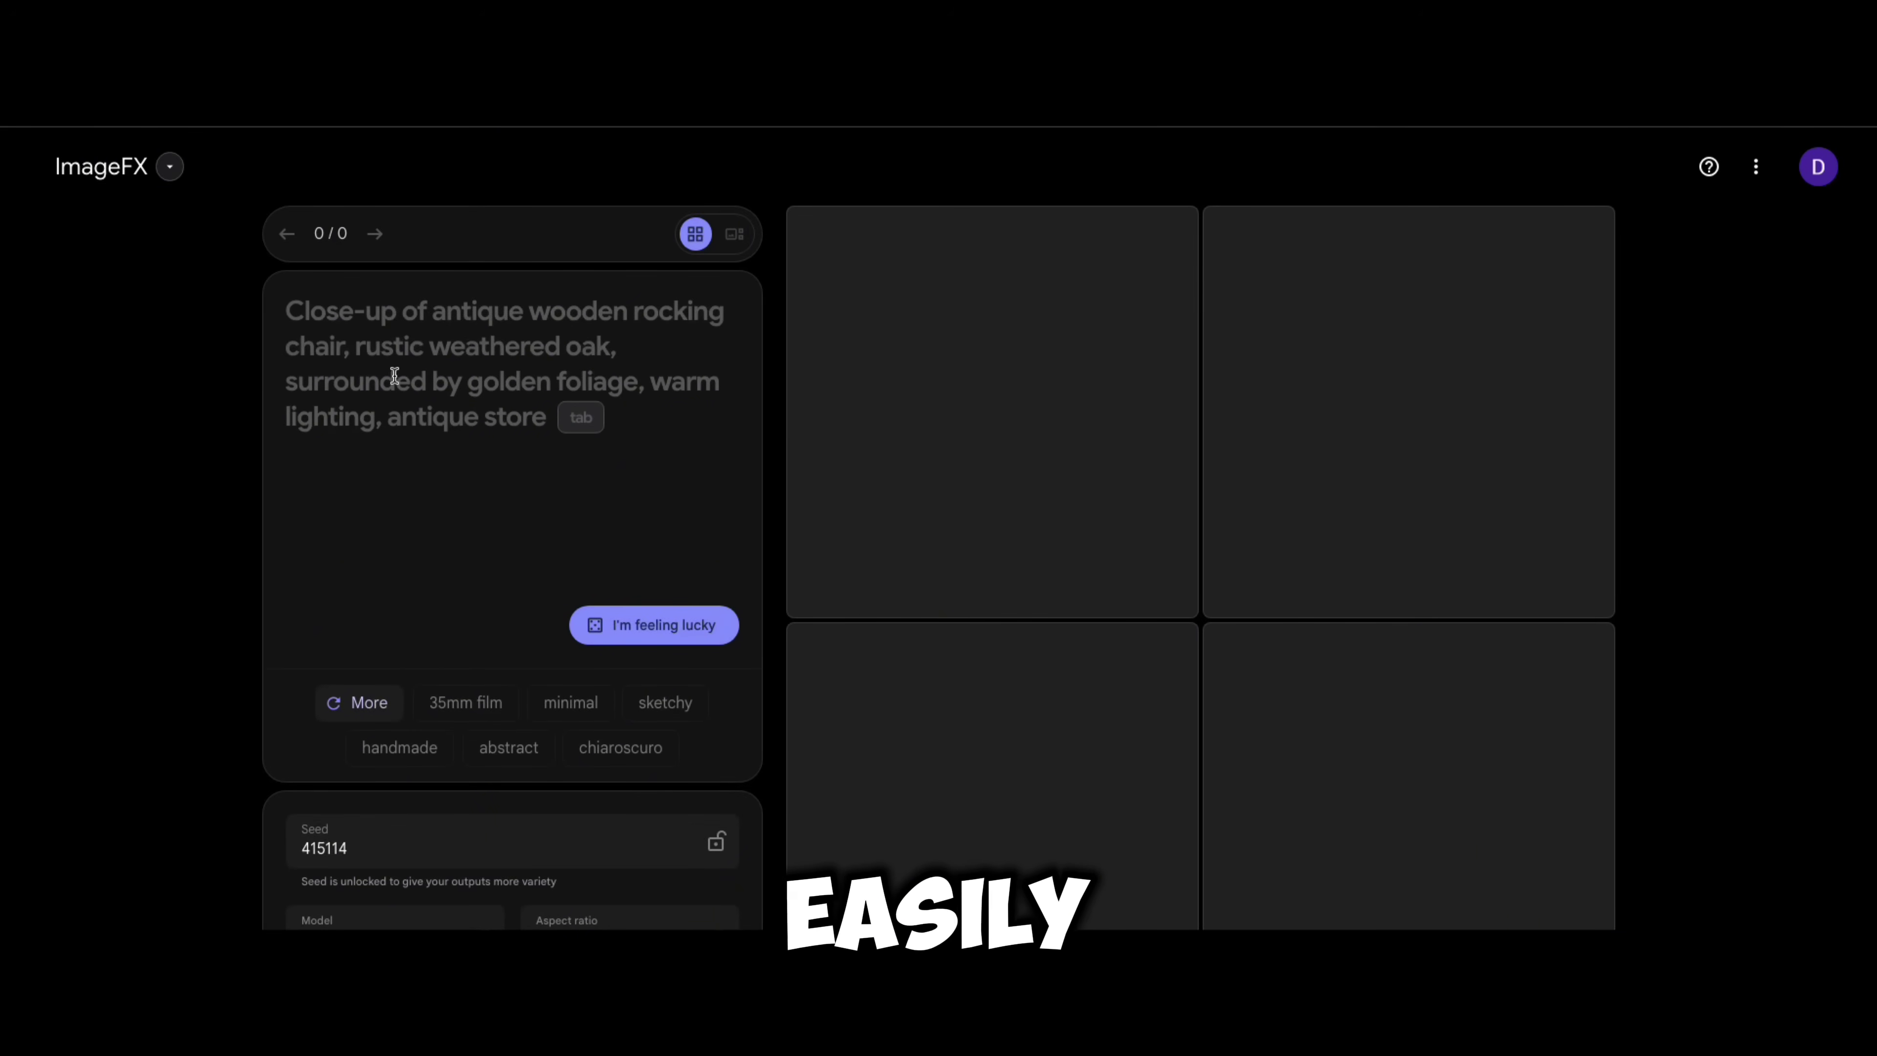
Paste ChatGPT's description of the woman and add dslr, natural light and 'High Conrast' styles
key(ctrl+v)
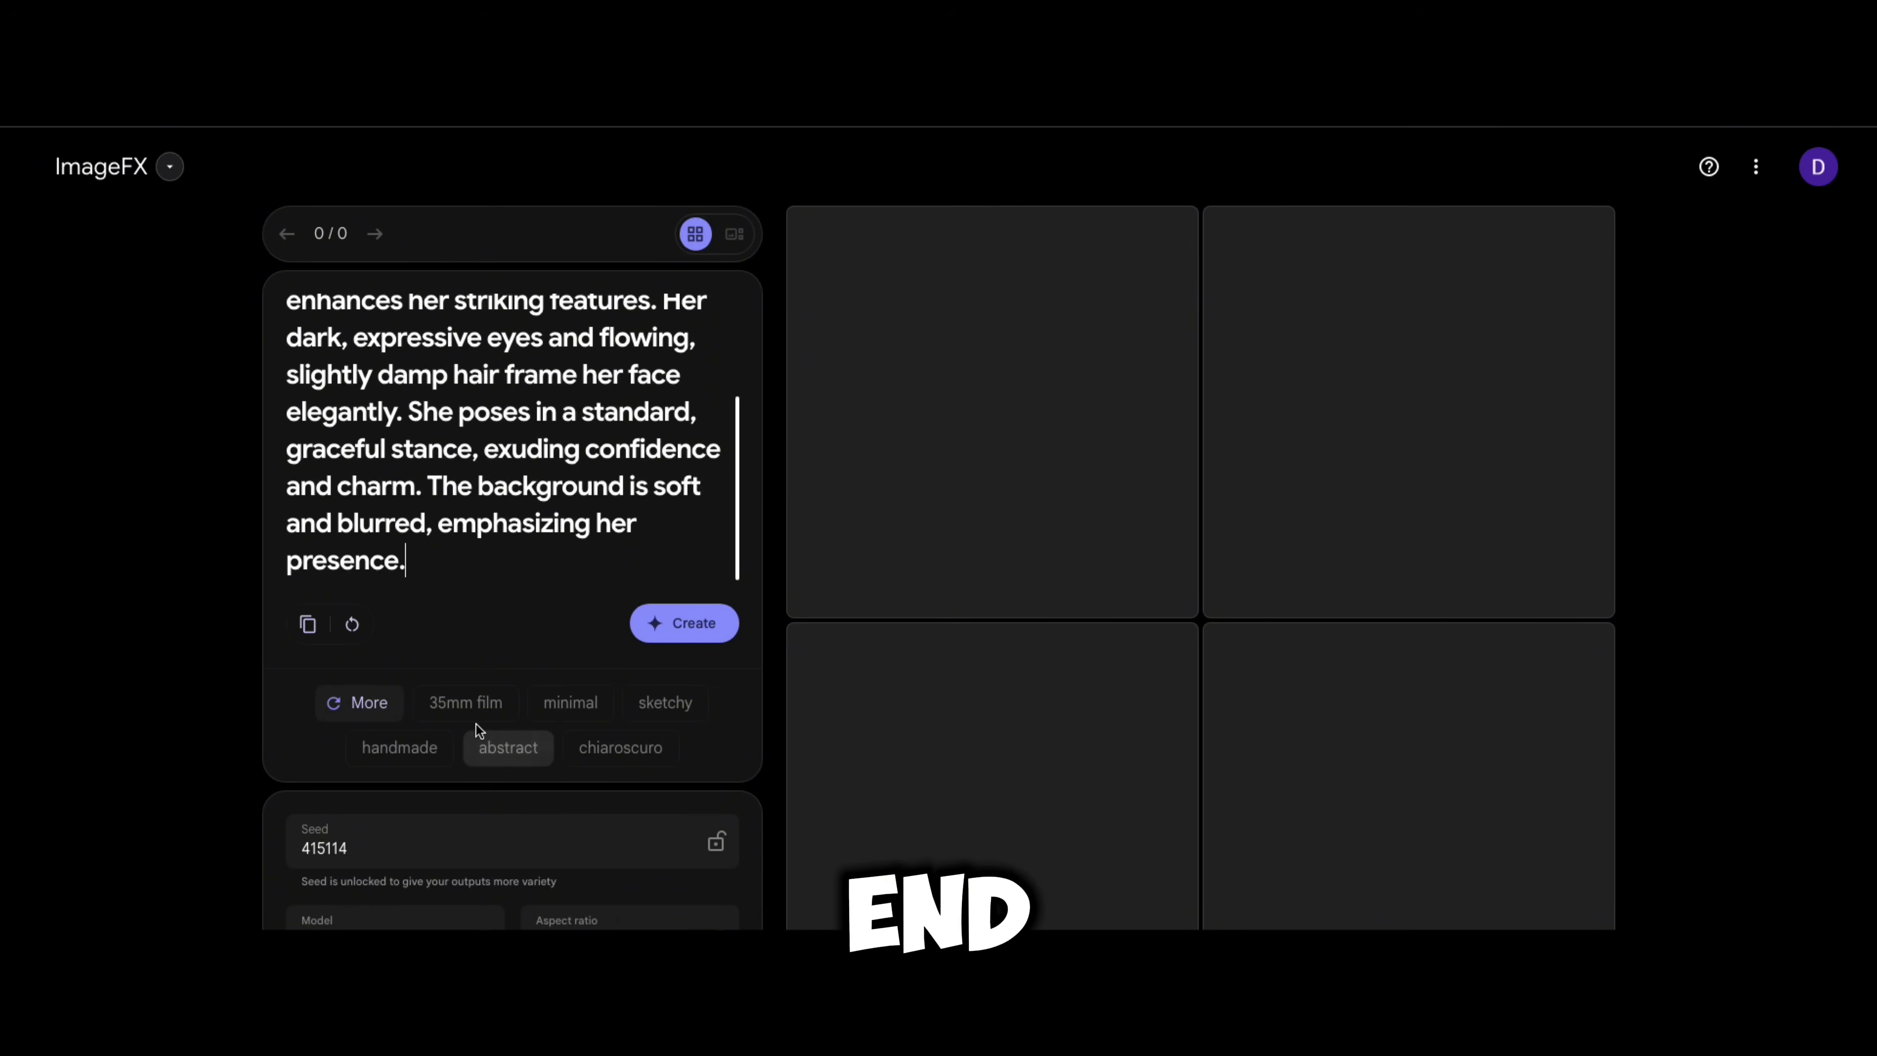
click(386, 706)
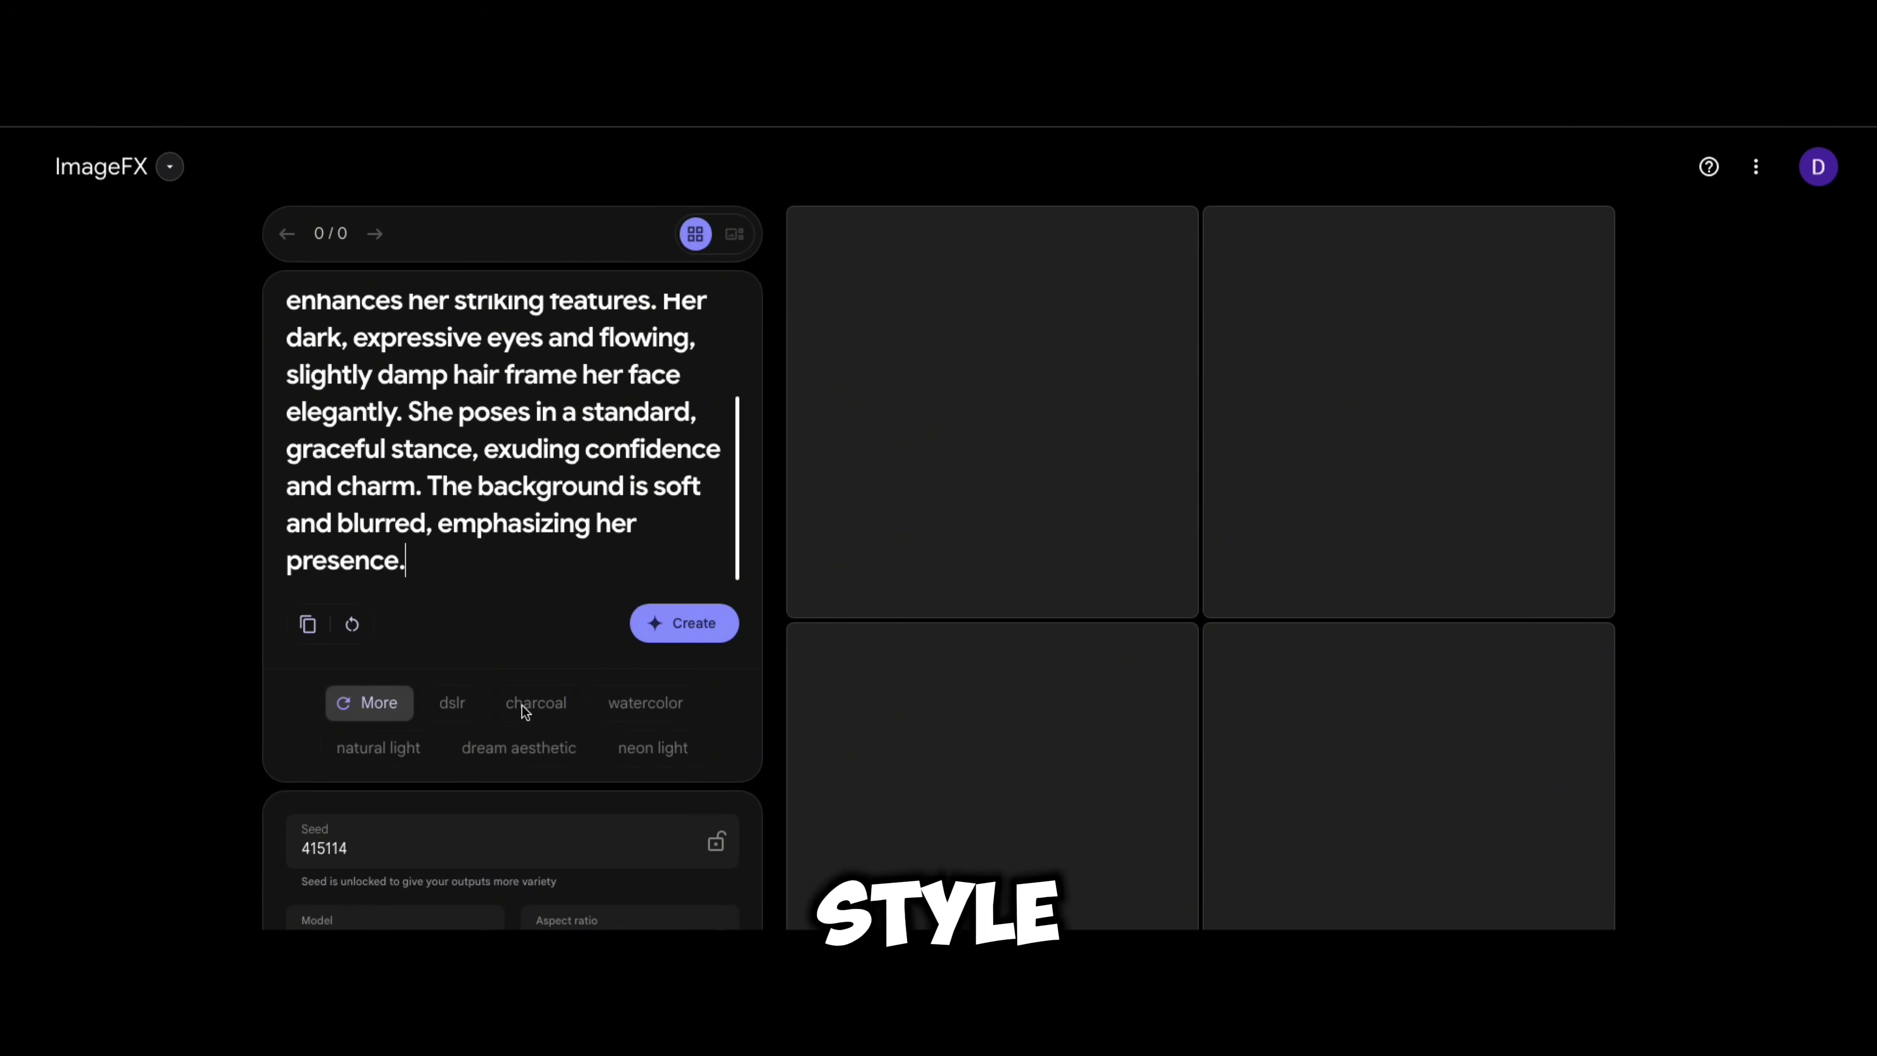
click(452, 710)
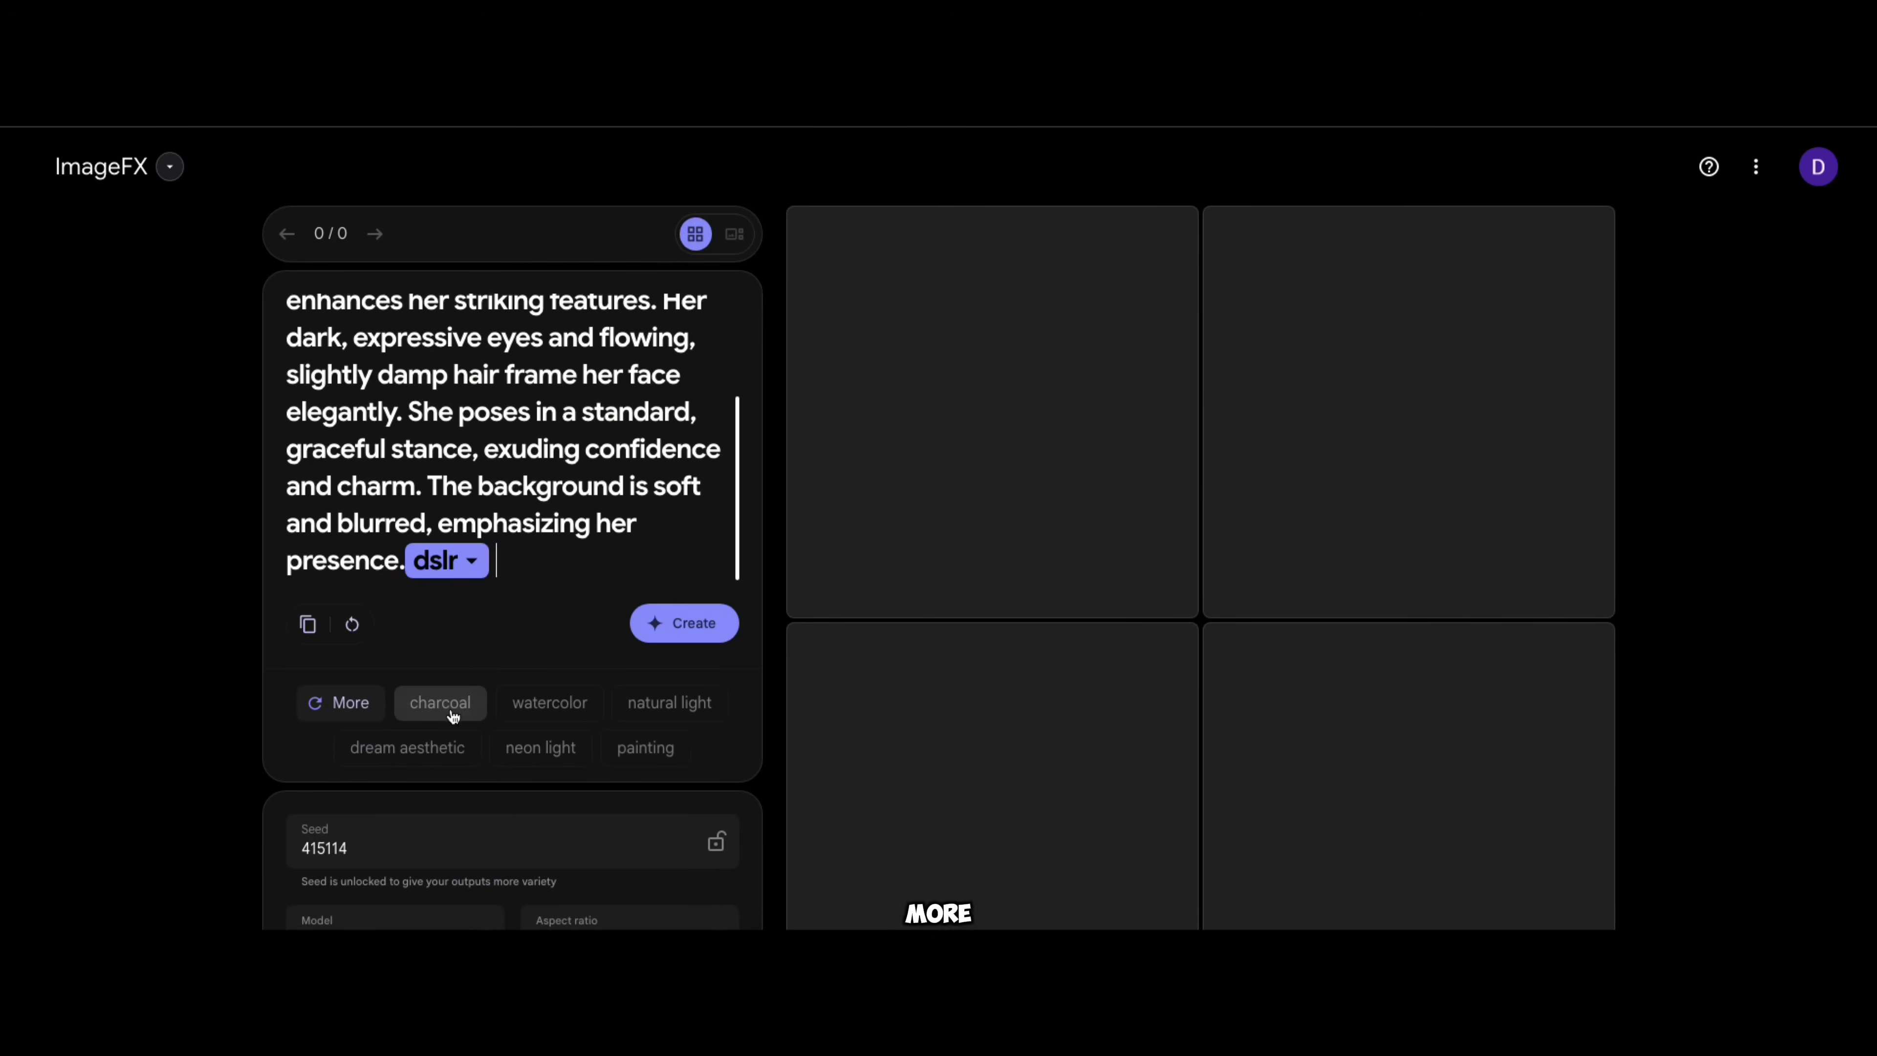
click(683, 711)
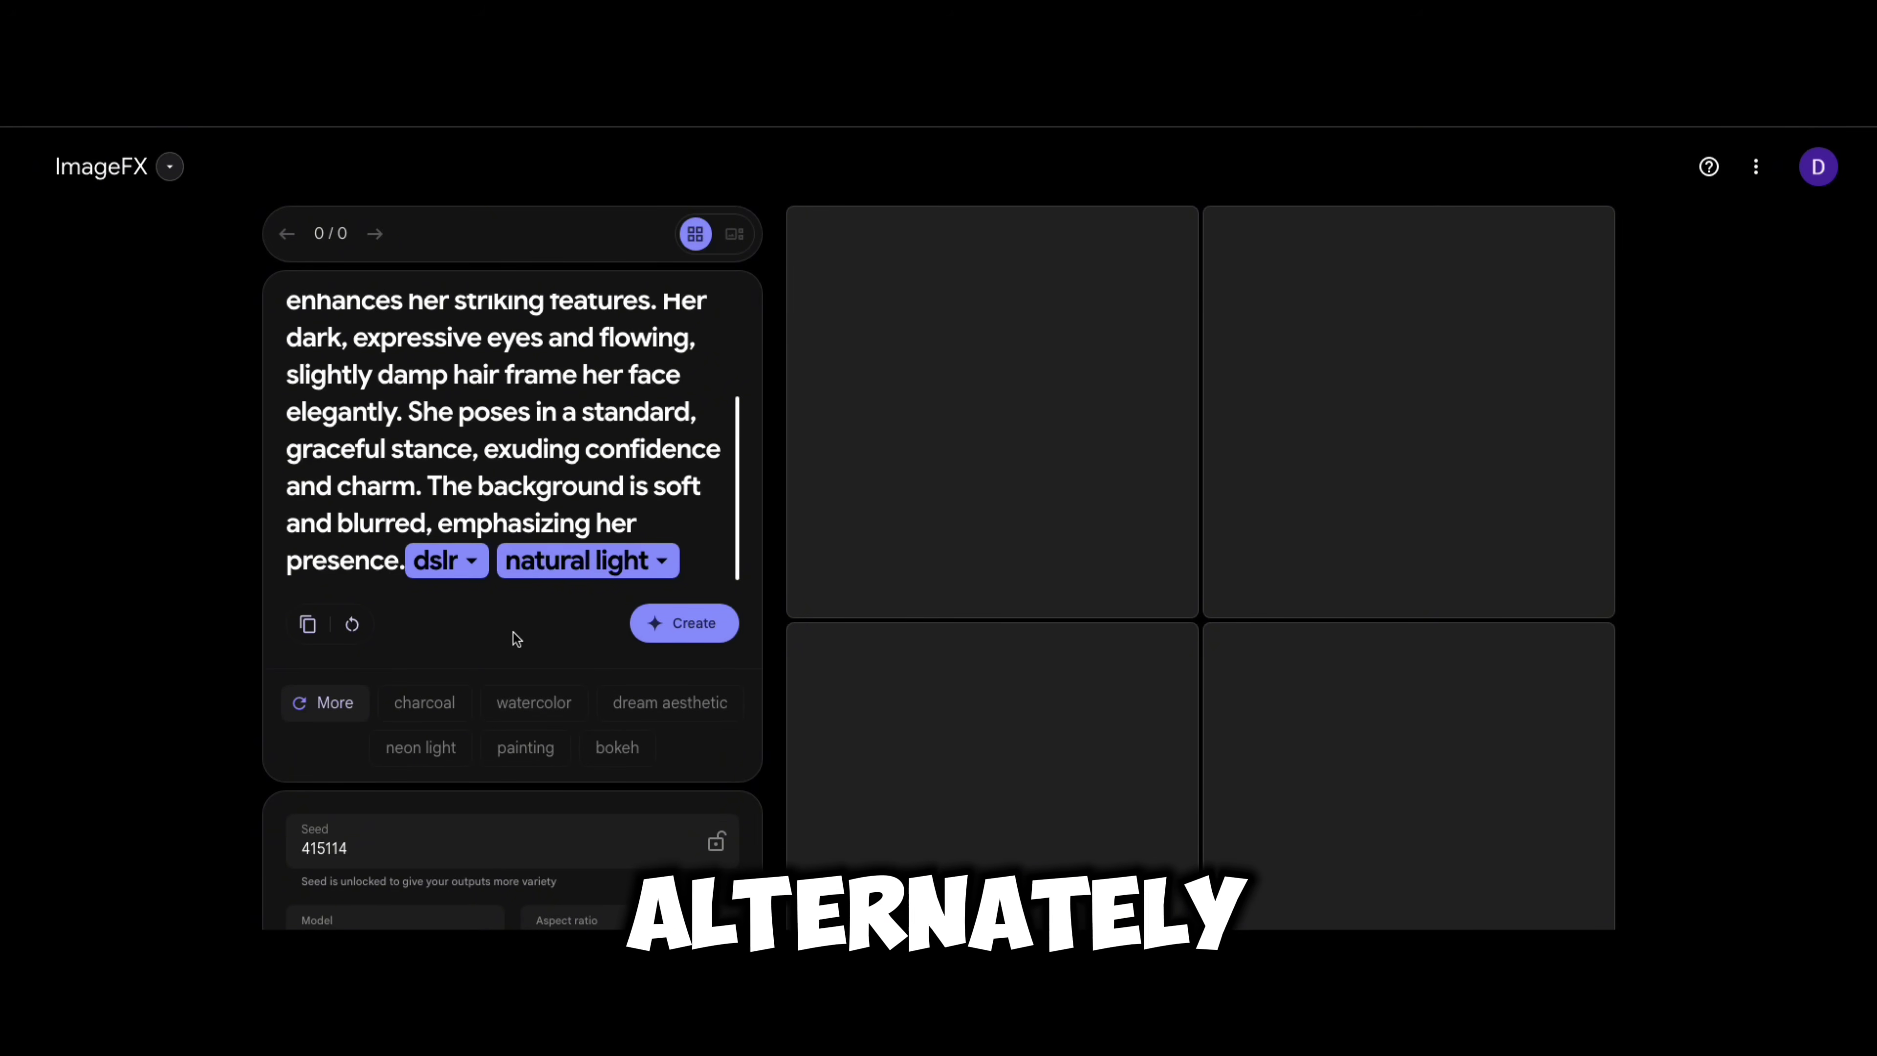
text(High)
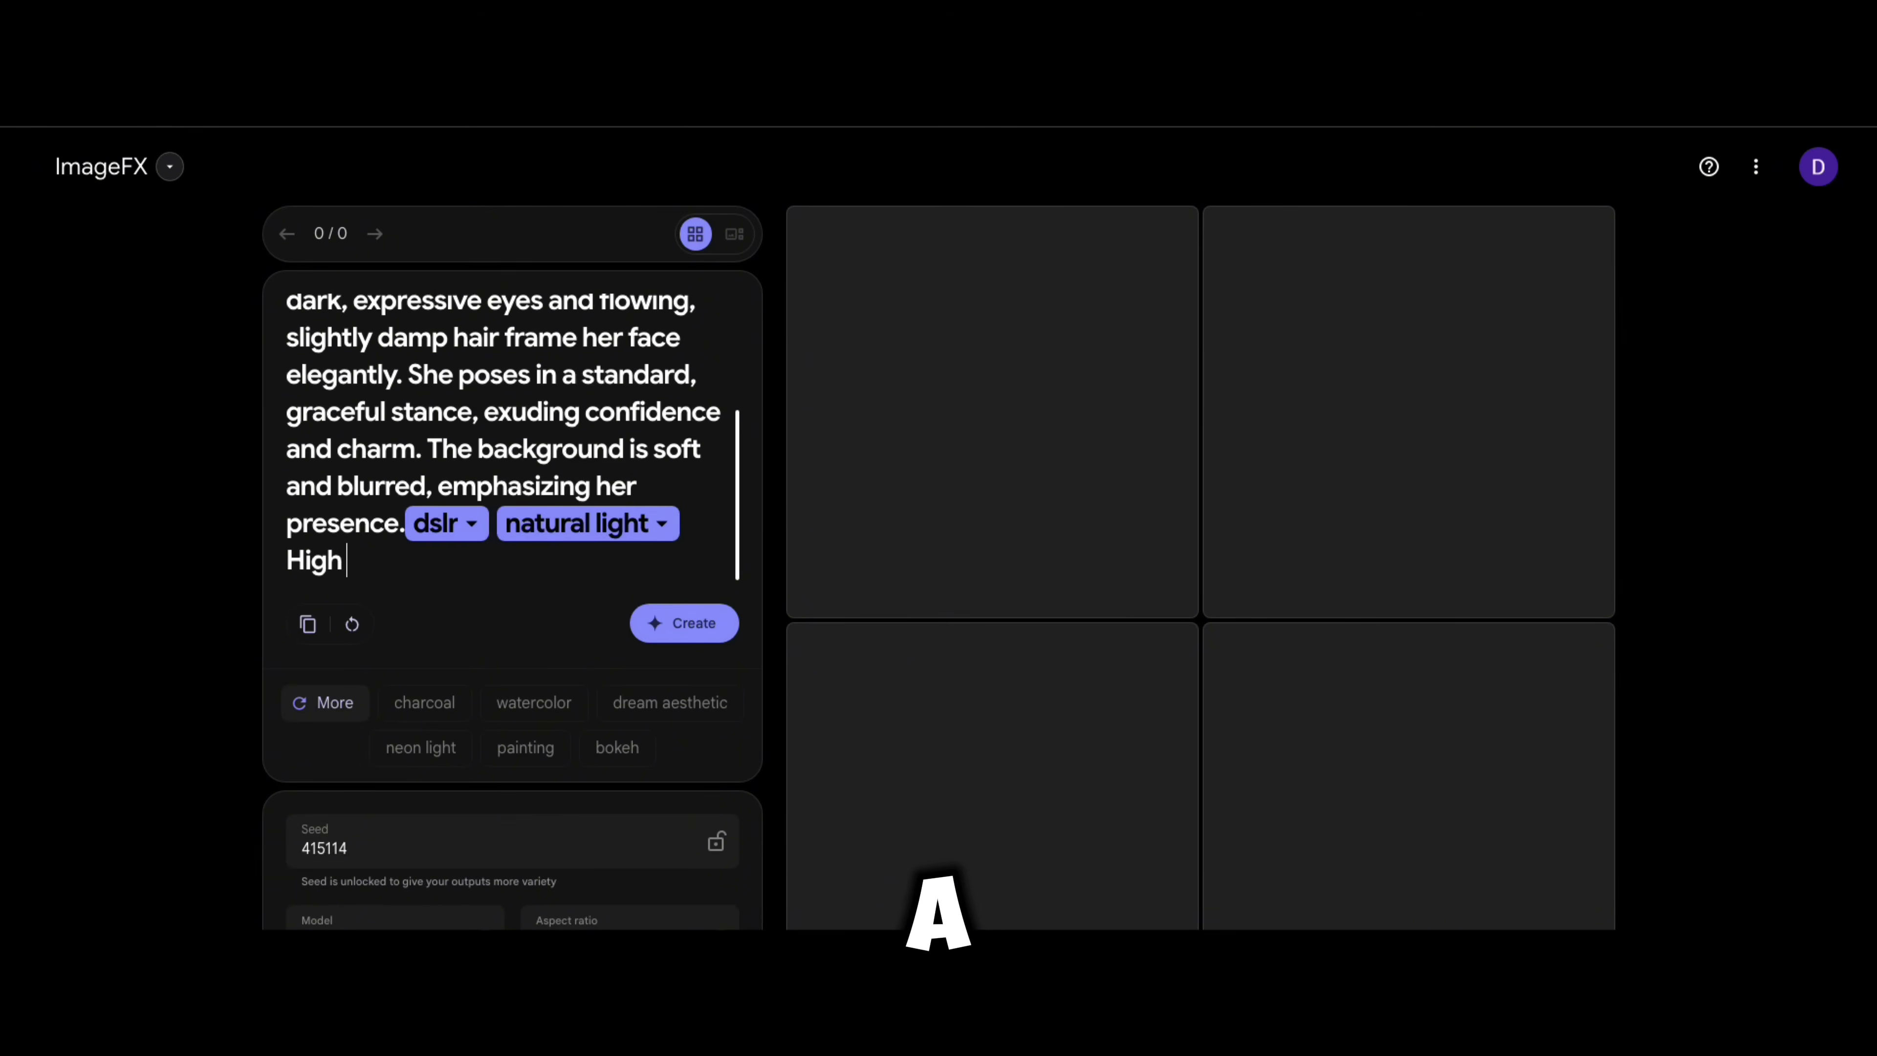
text( Conrast)
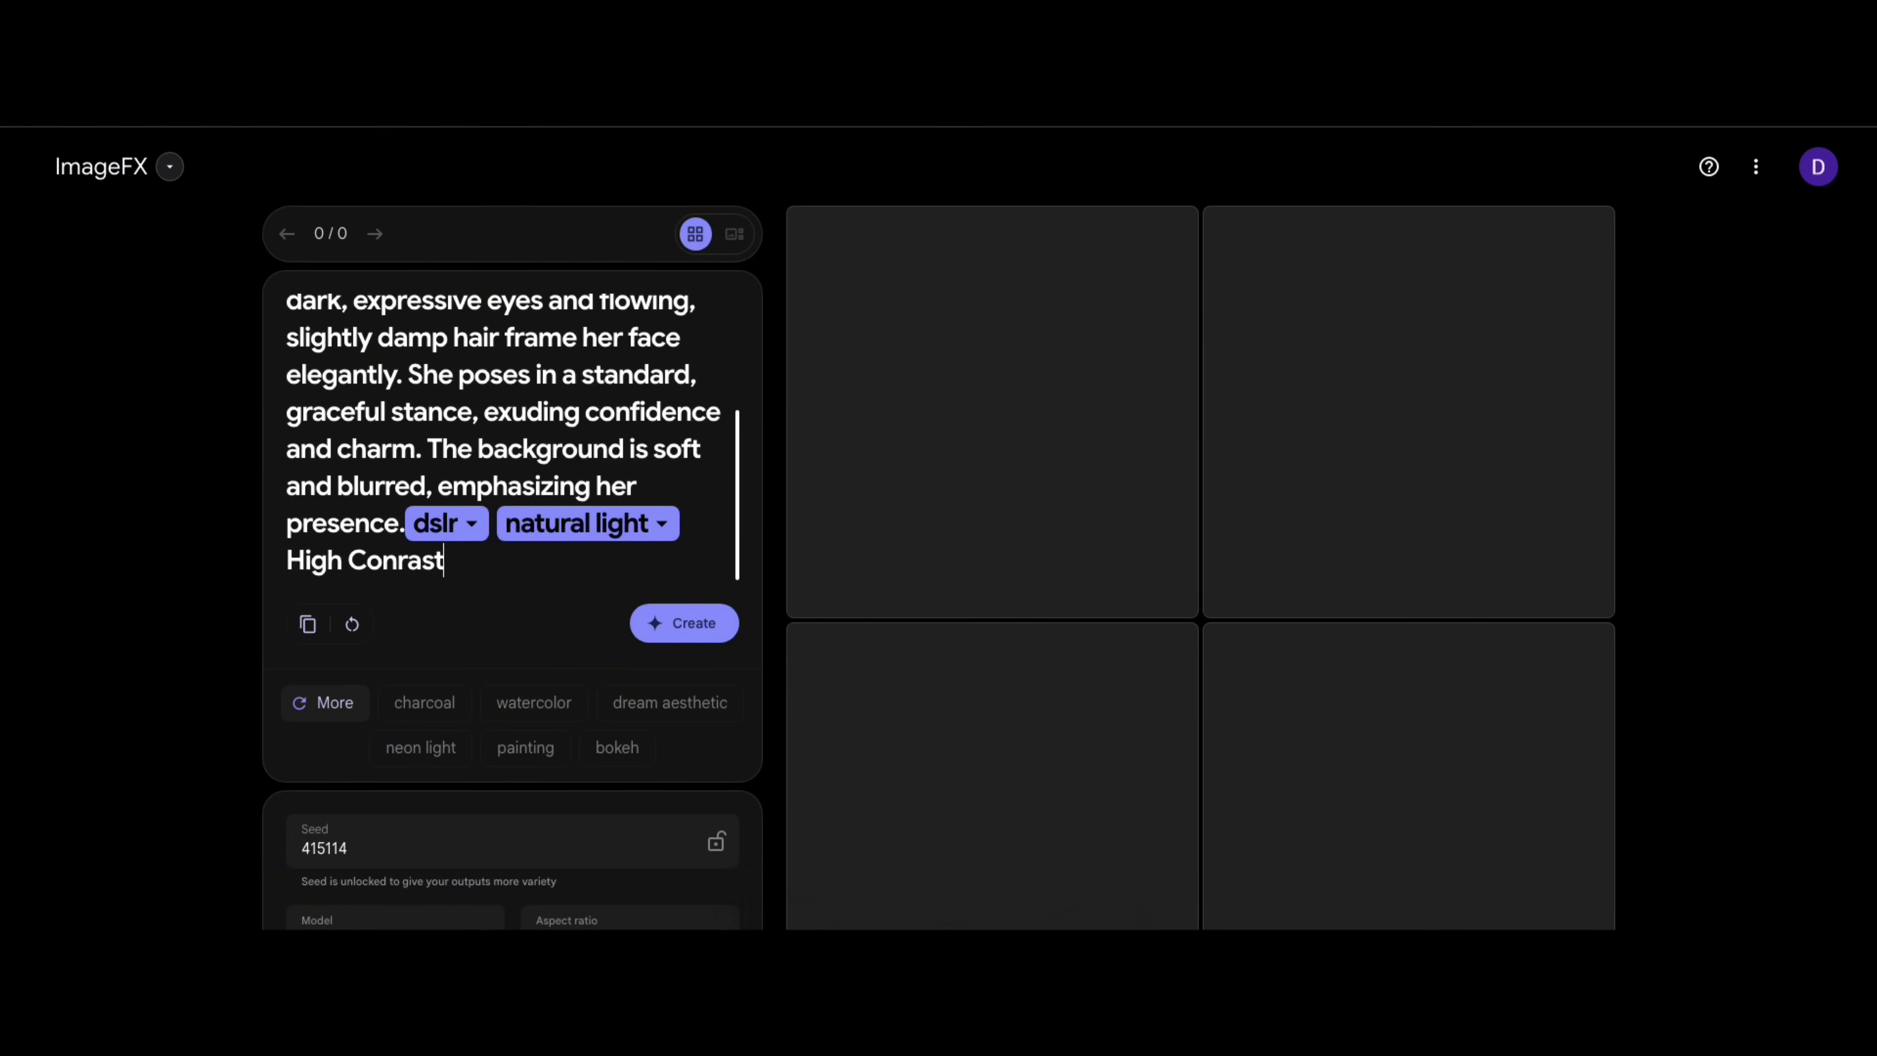
text(,)
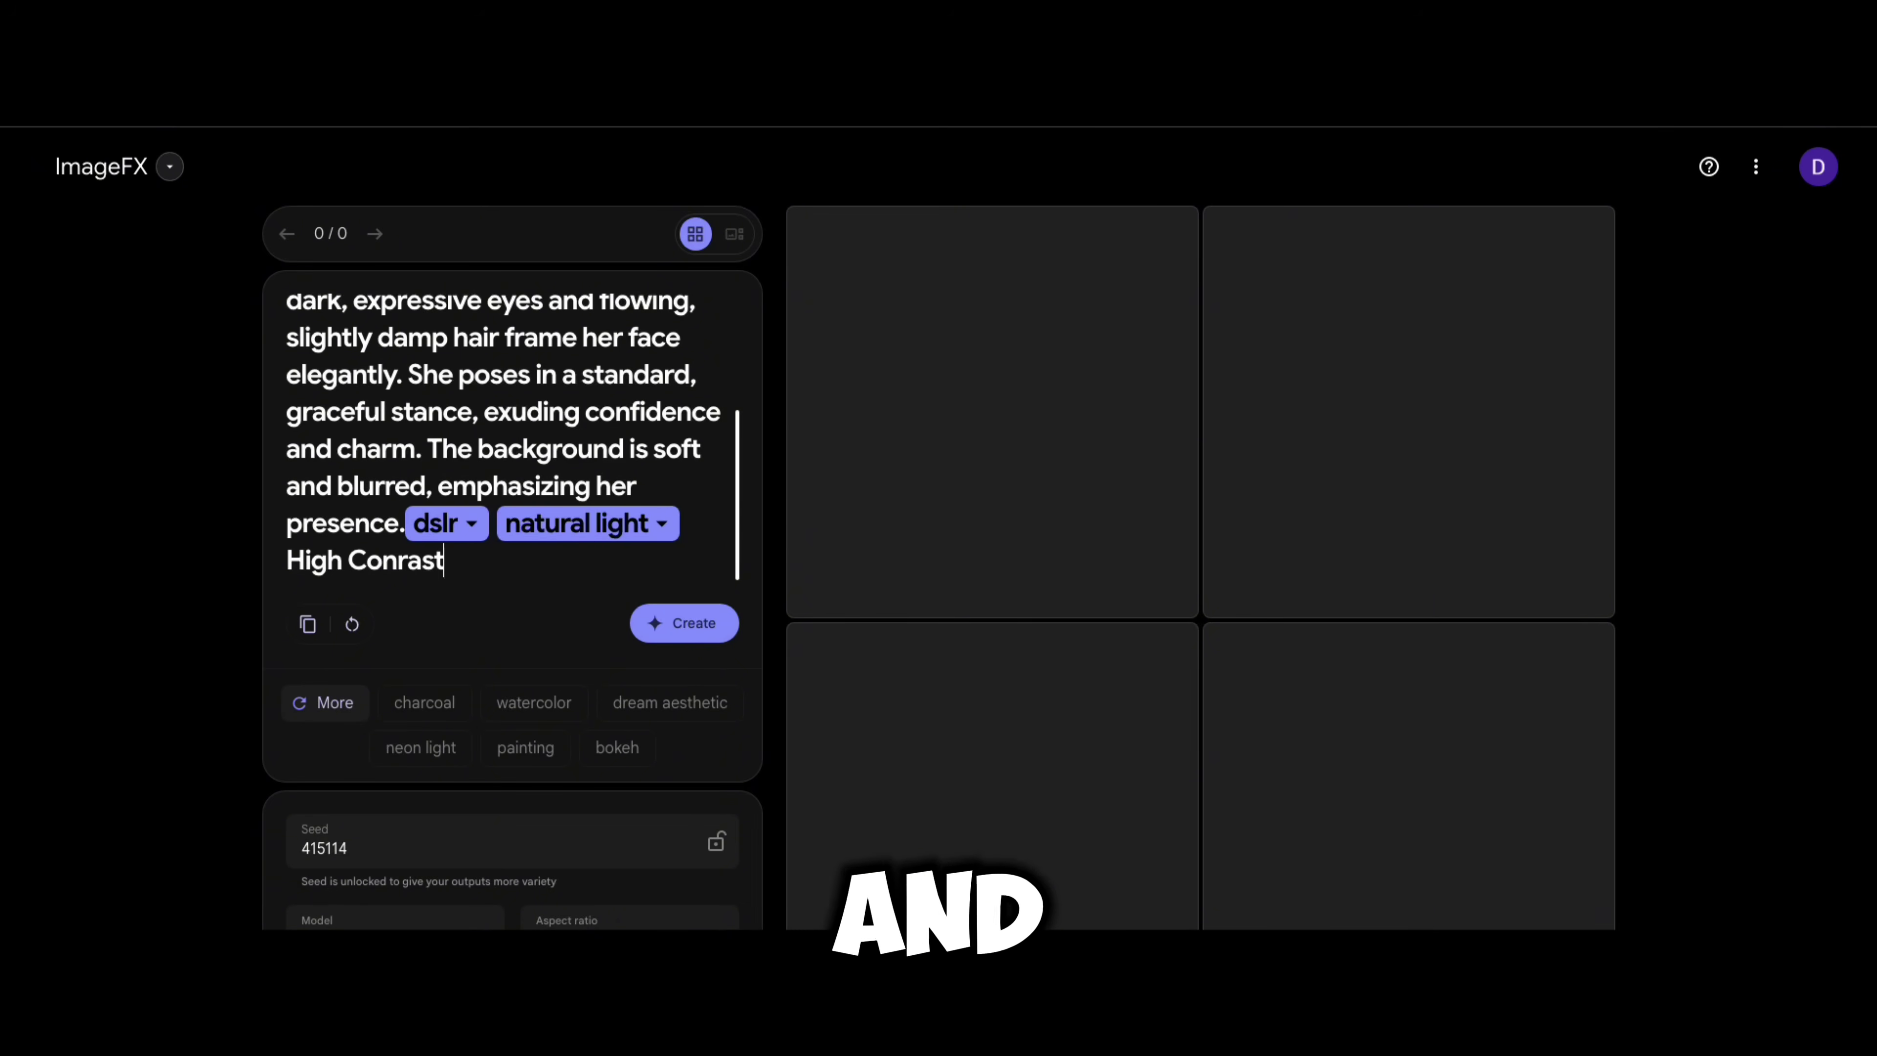
Append the photography, cinematic and highly detailed style tags to the prompt
click(334, 708)
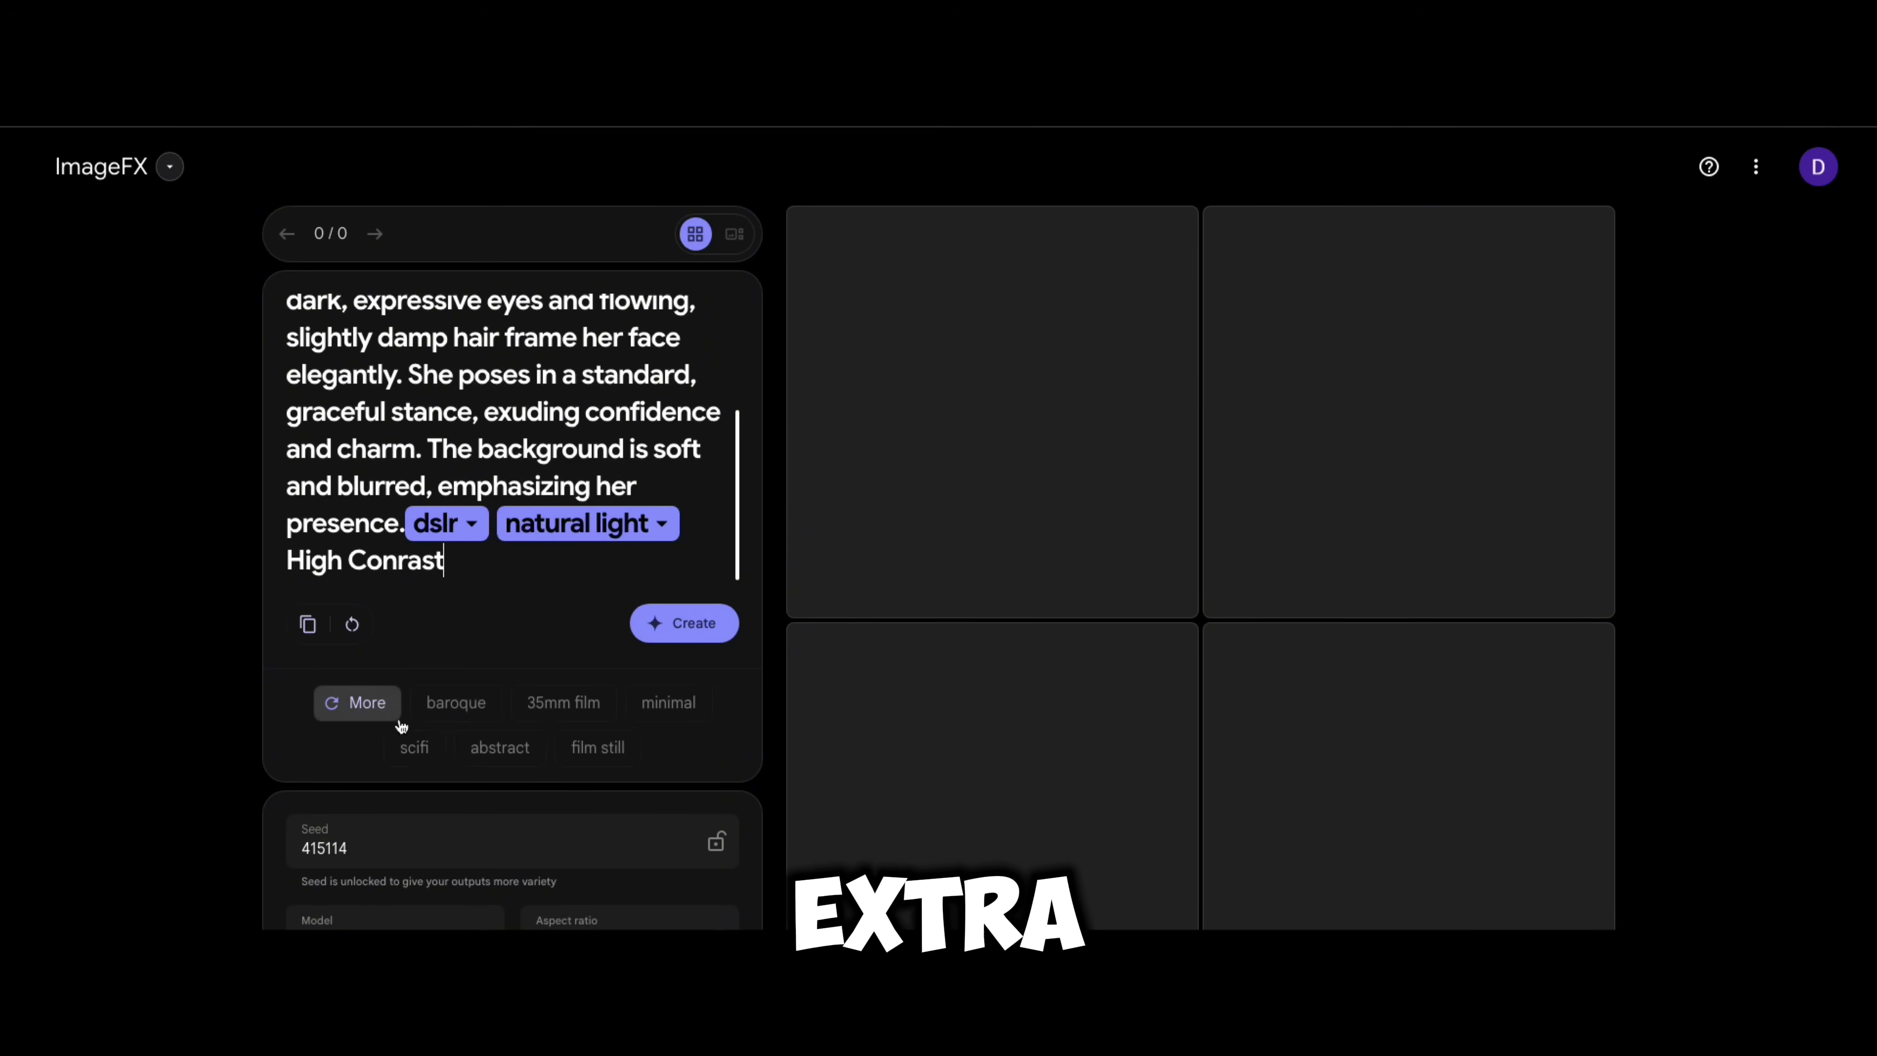
click(345, 713)
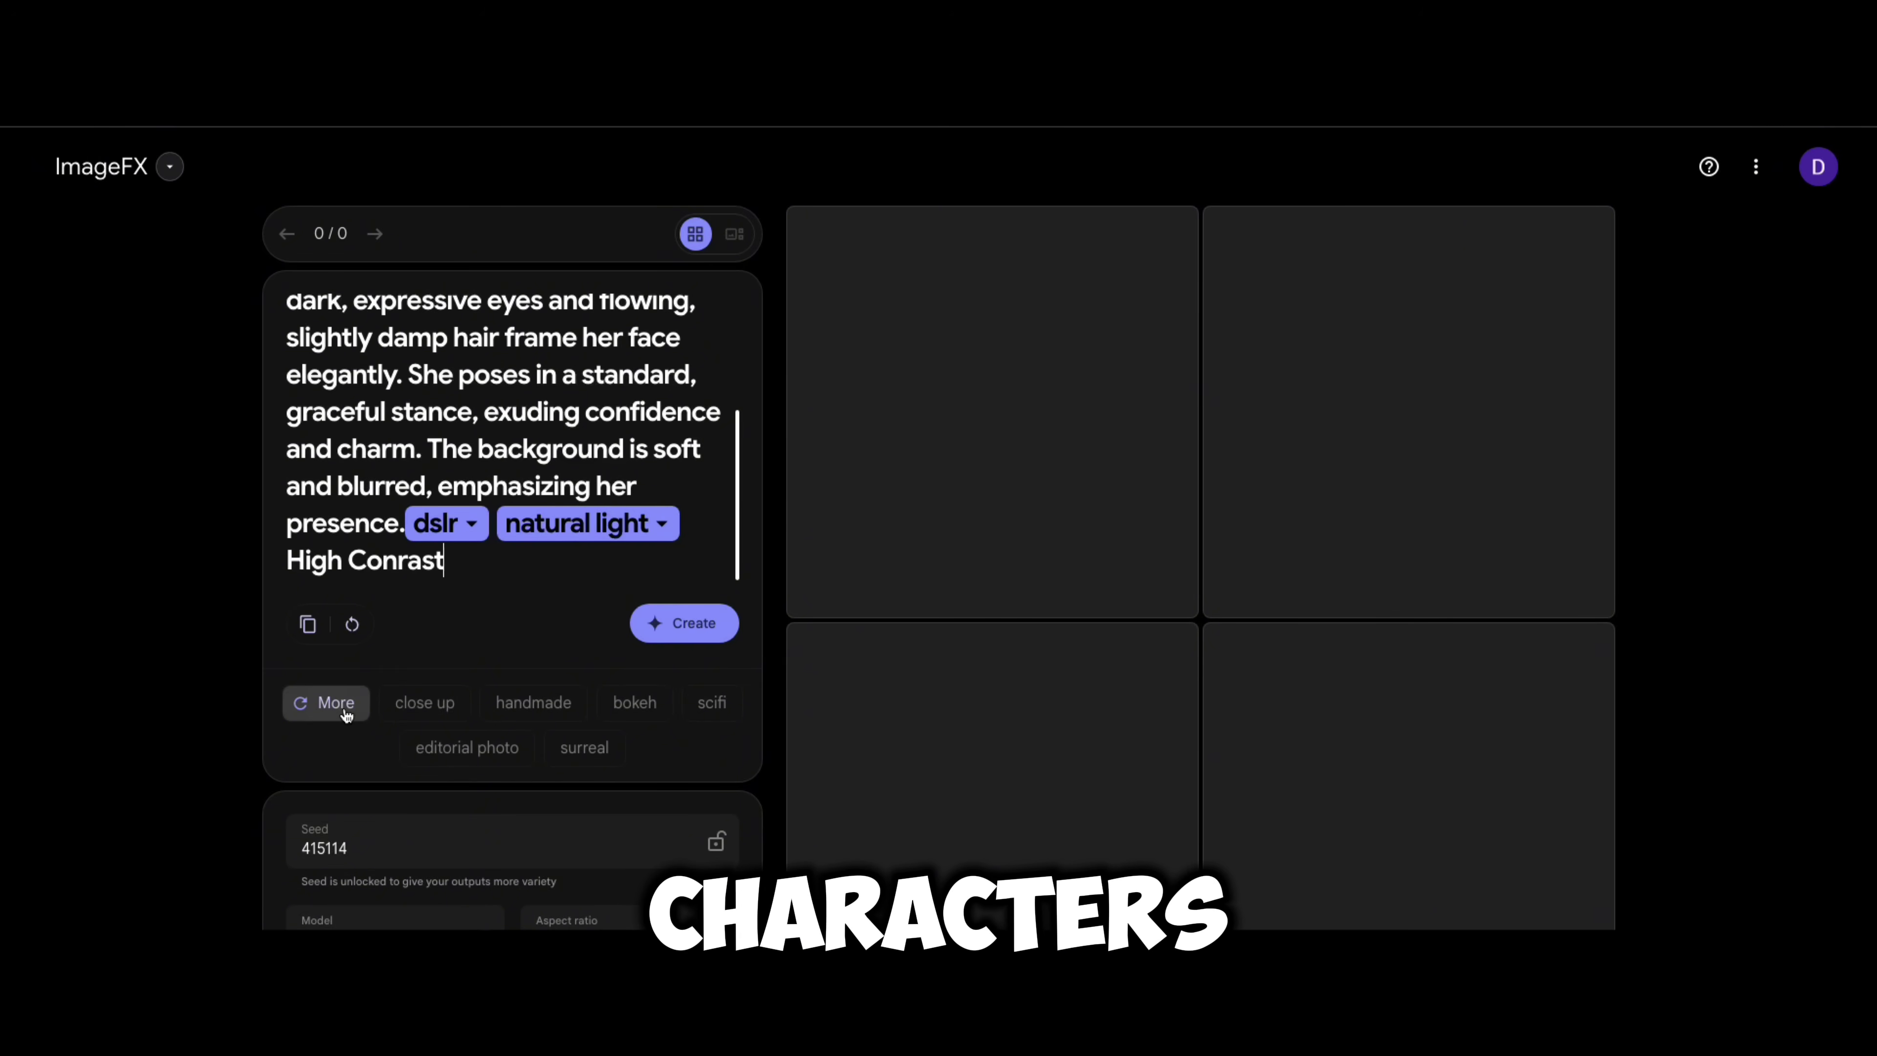
click(343, 711)
click(670, 707)
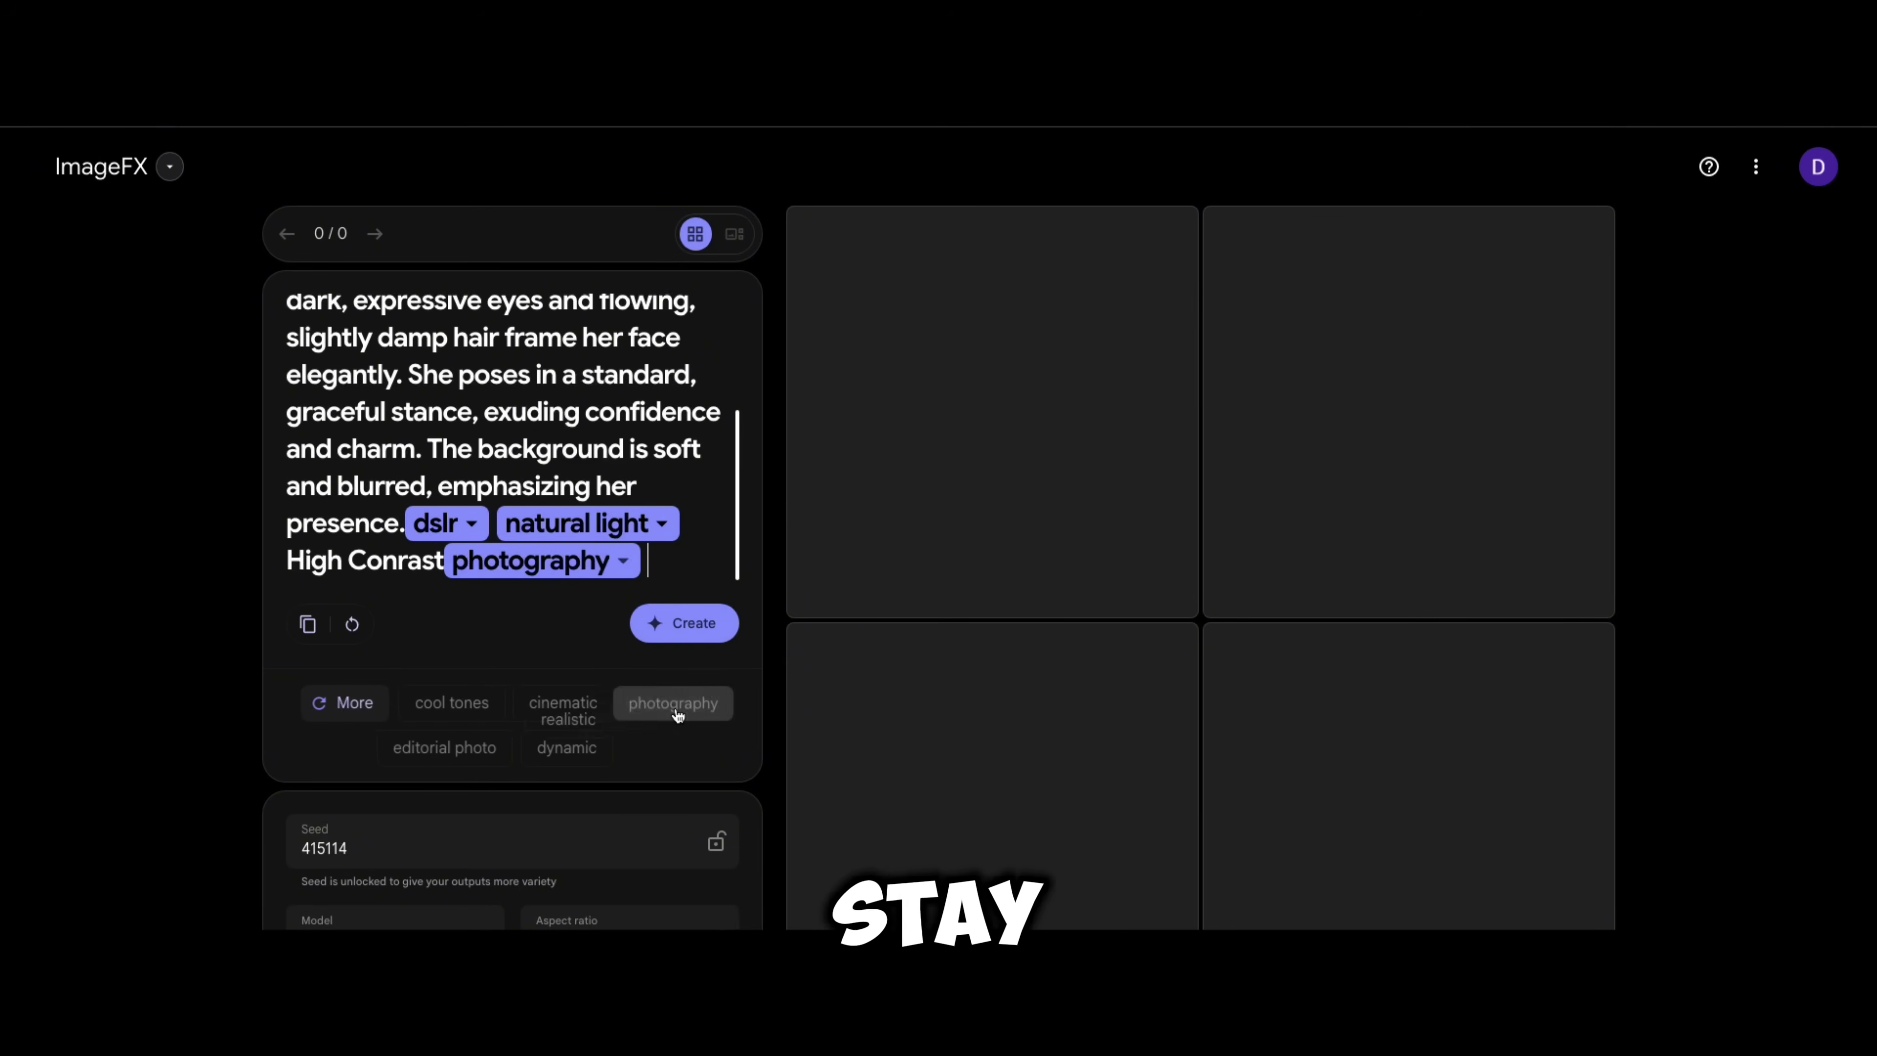
click(575, 712)
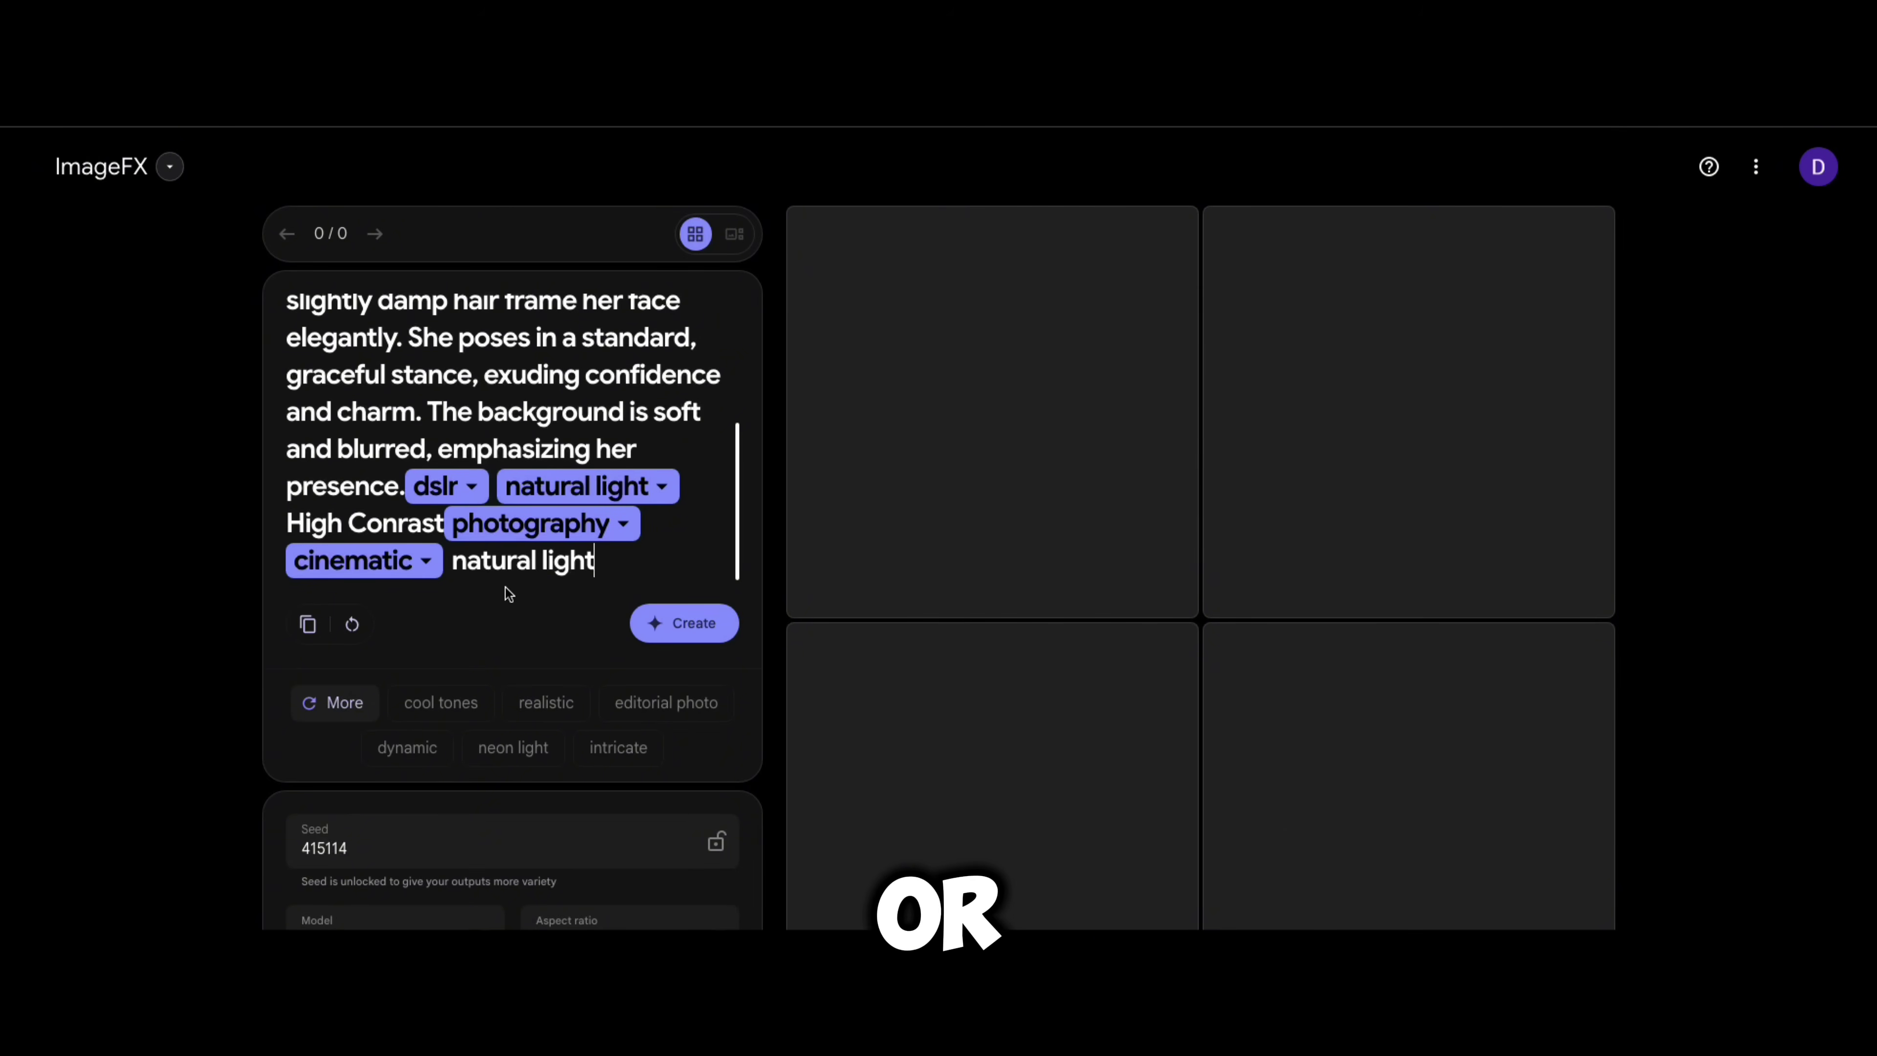
key(BackSpace)
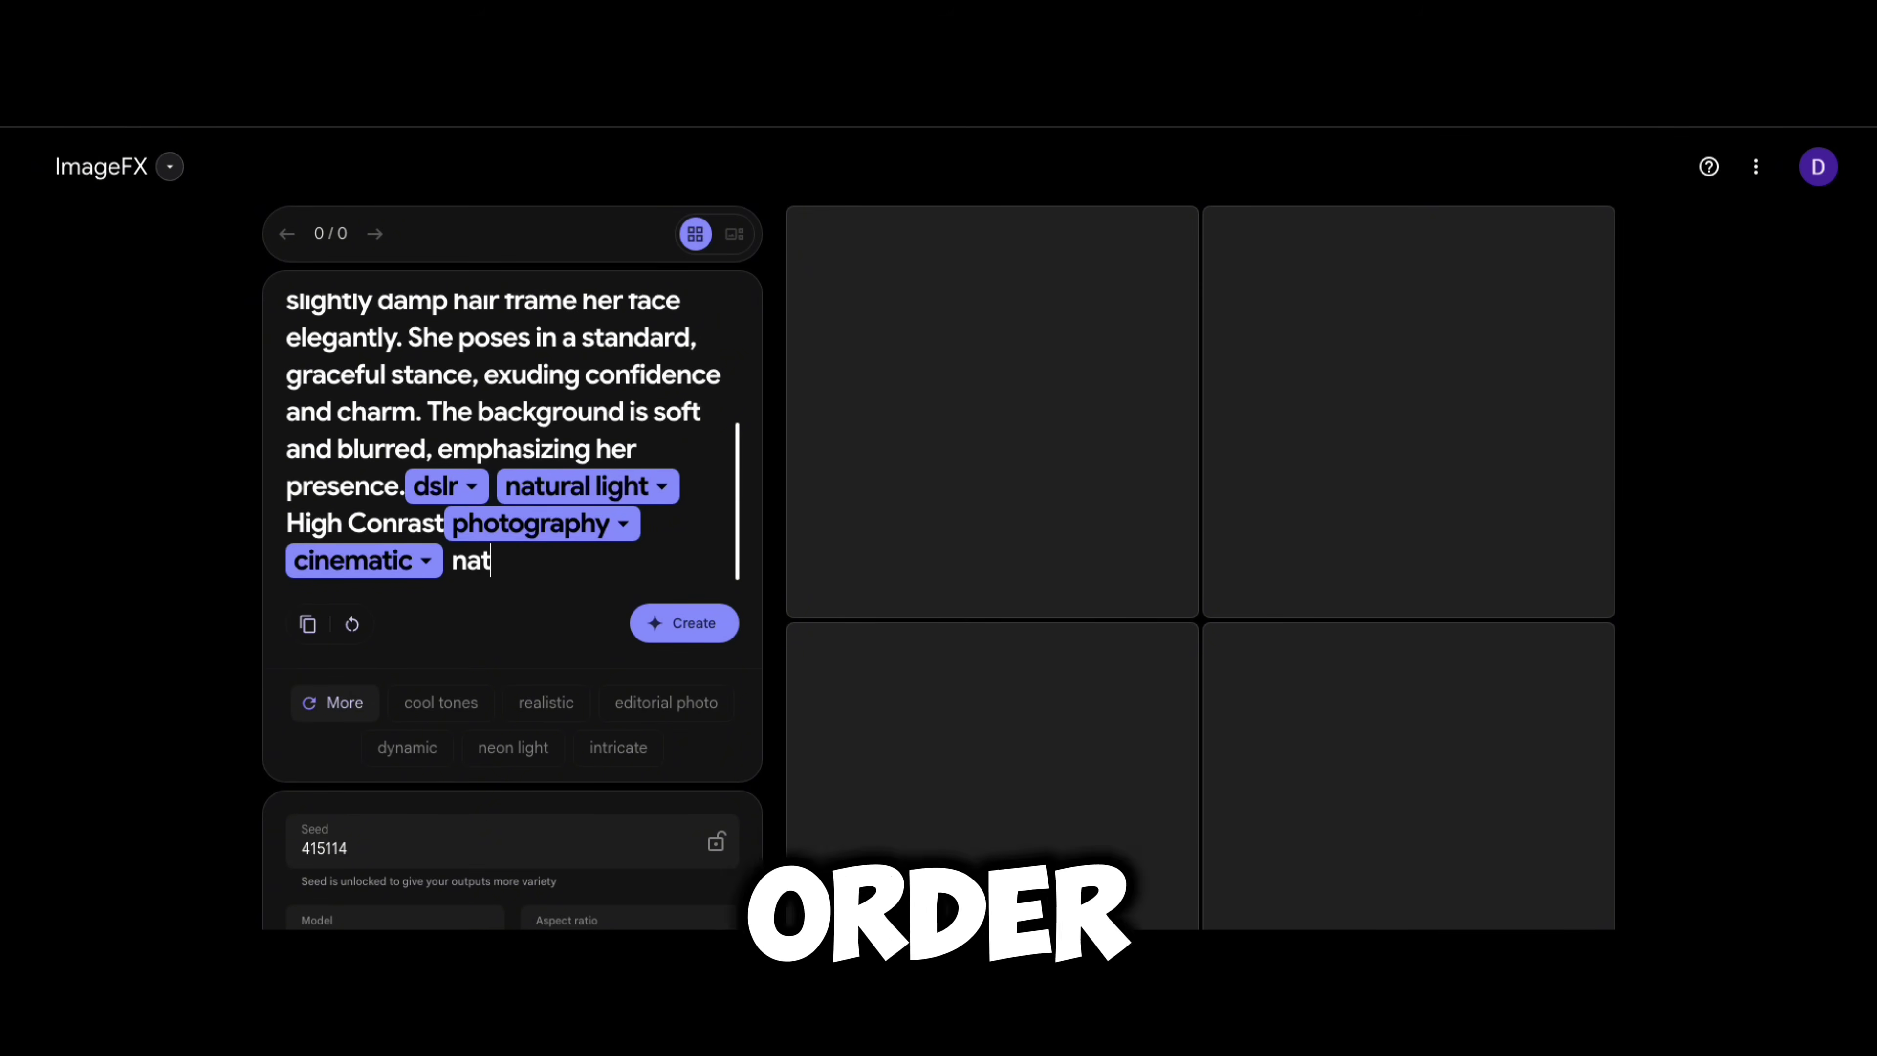
click(334, 702)
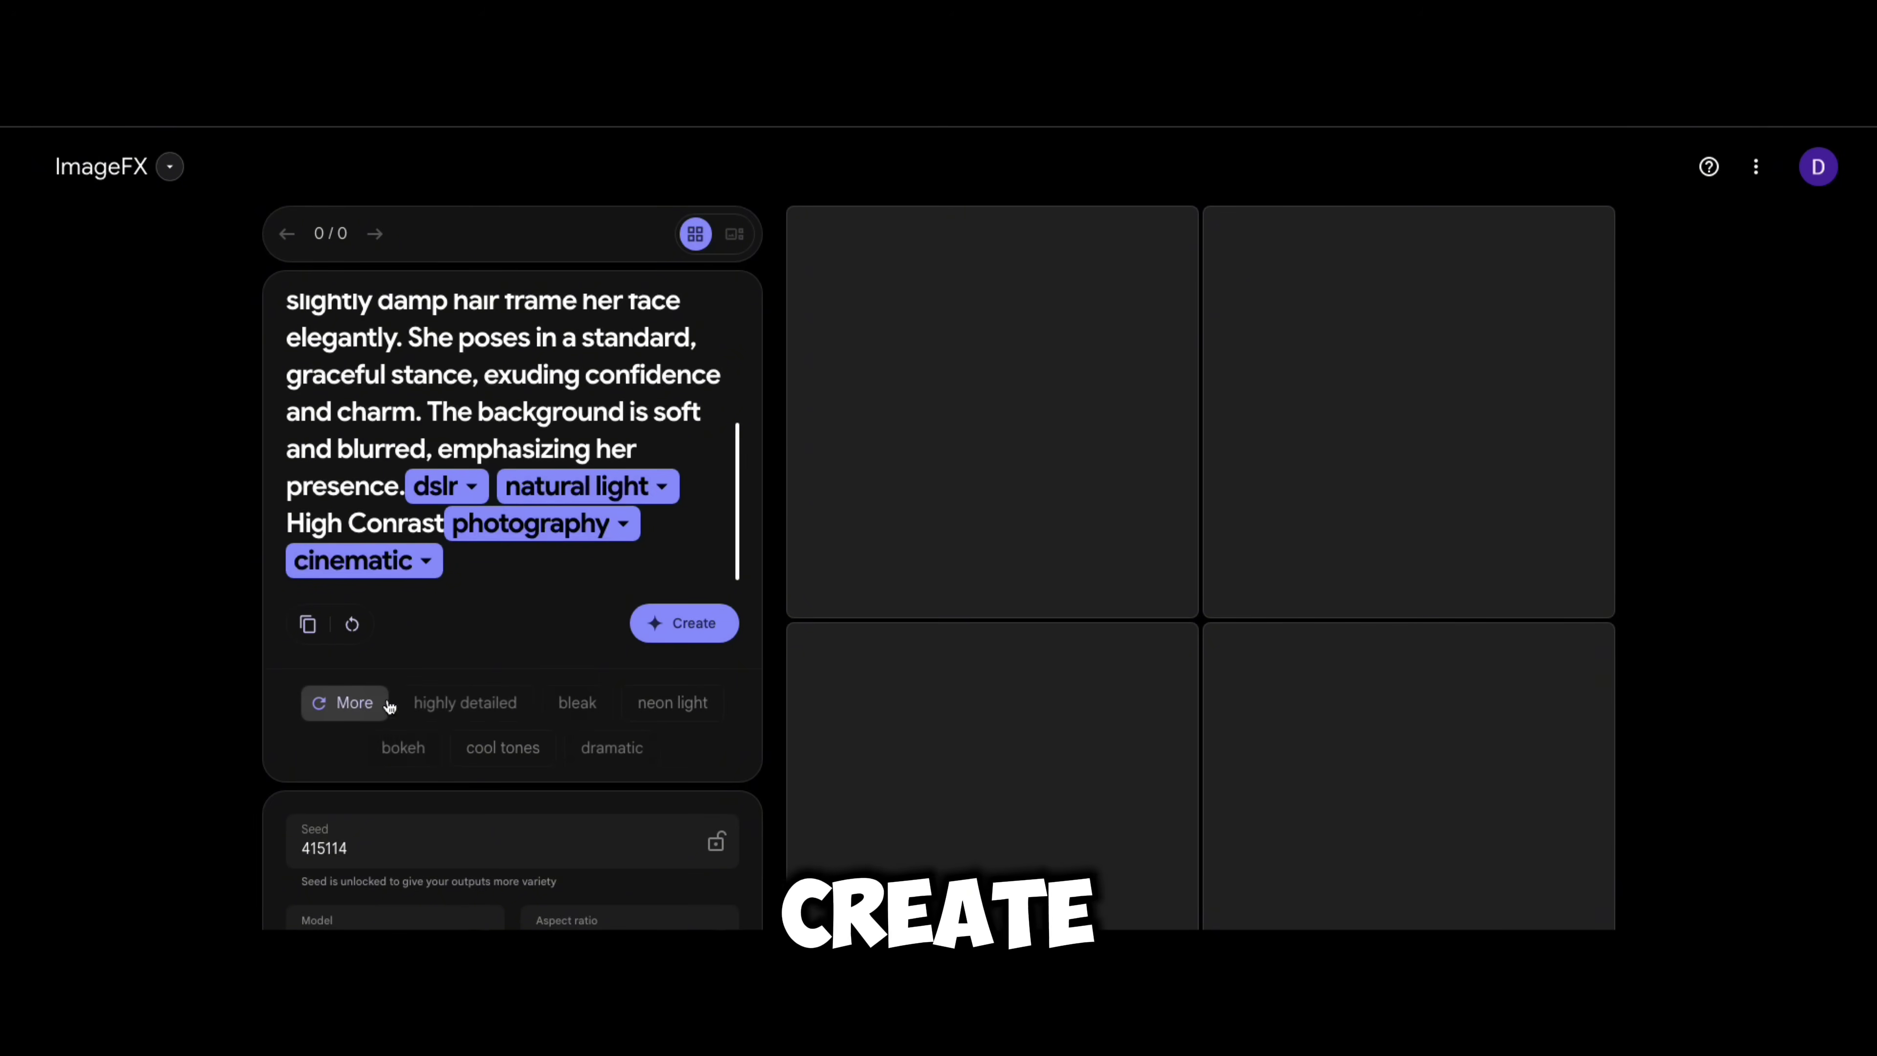
click(437, 707)
Generate four damp-haired portraits, compare each one, and check the unlocked seed 415114 note
click(680, 635)
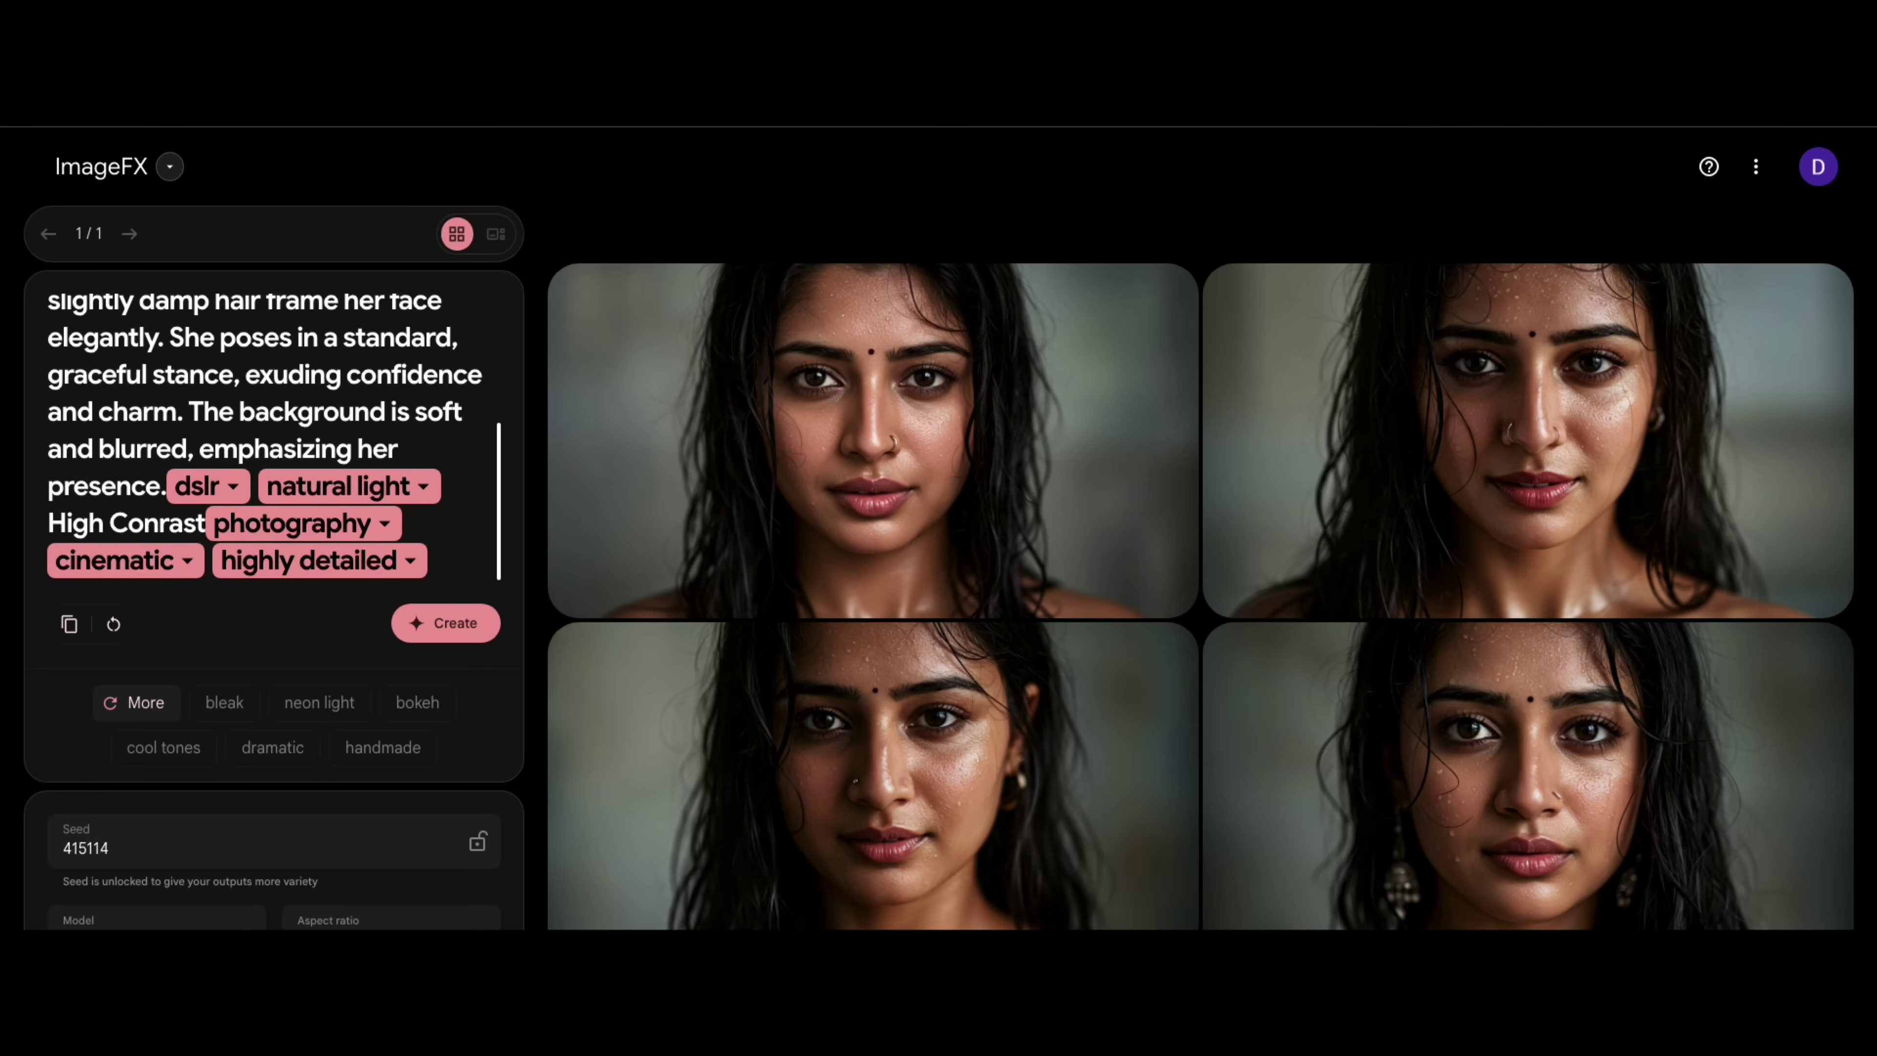
click(1528, 776)
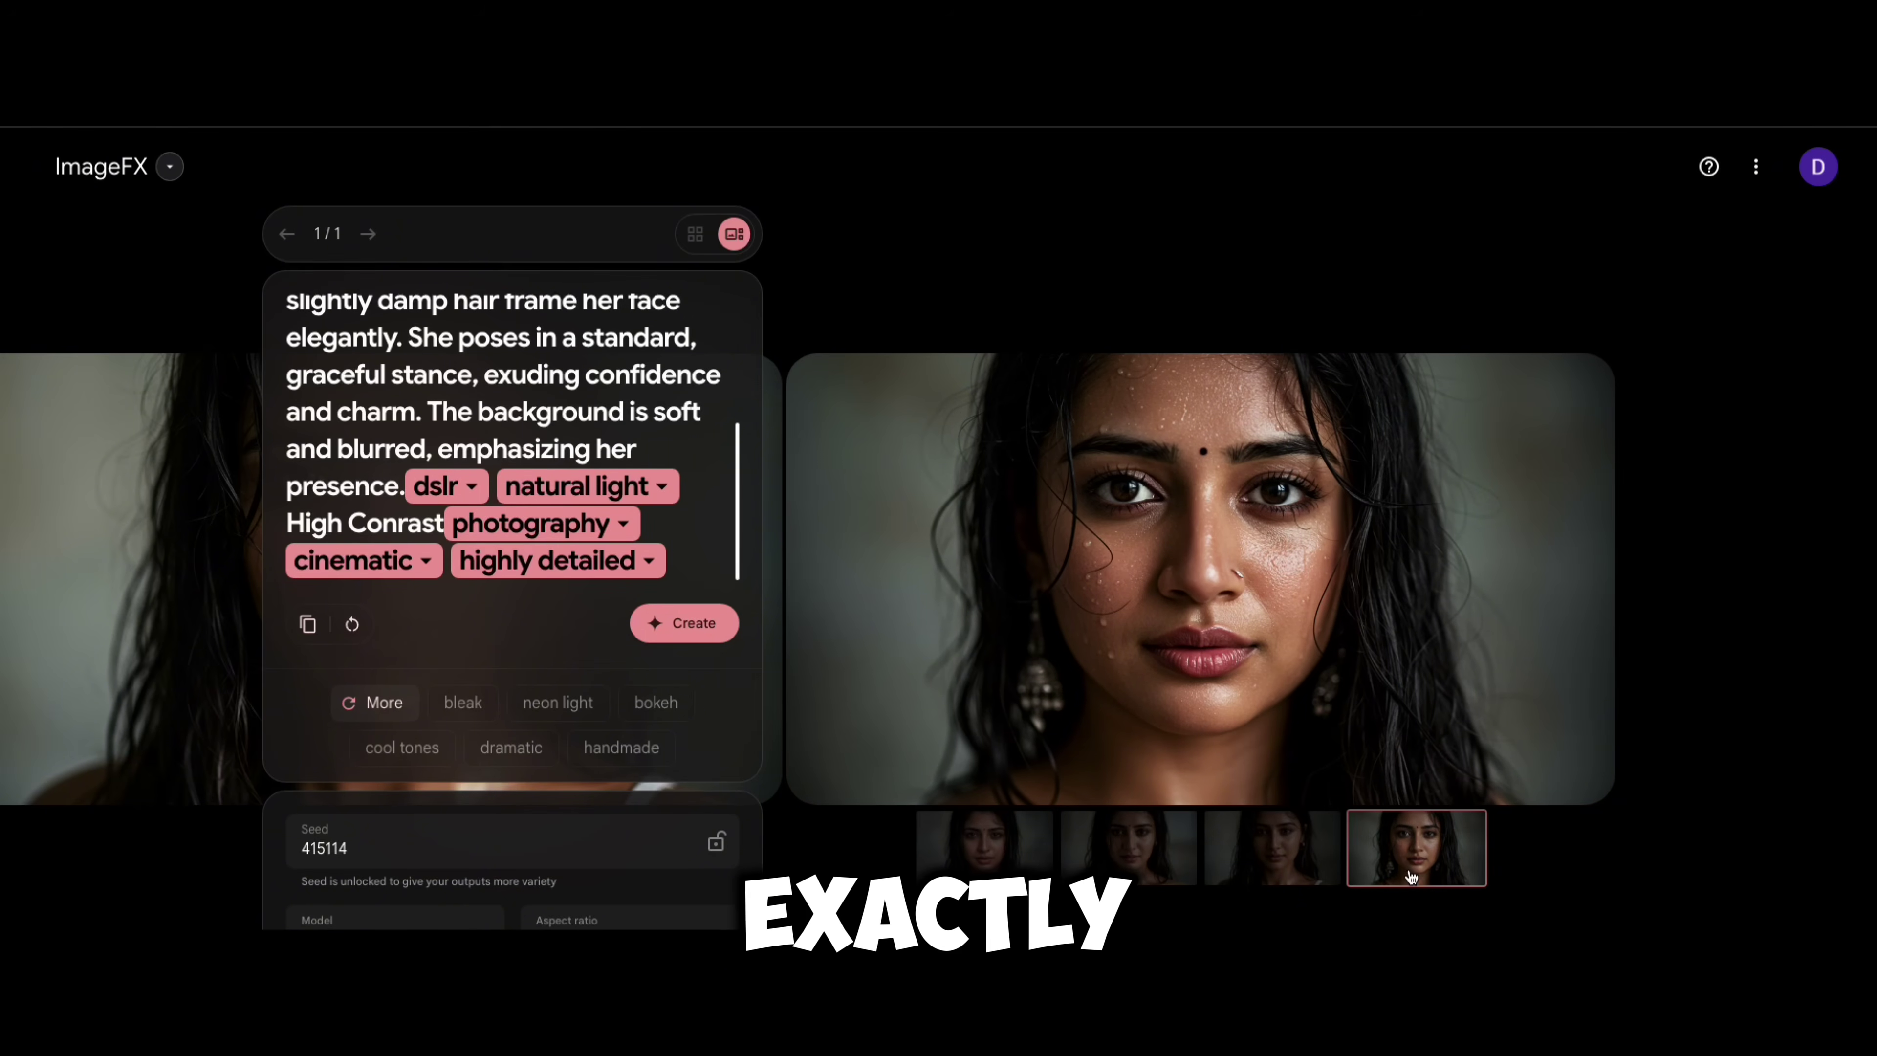
click(1270, 857)
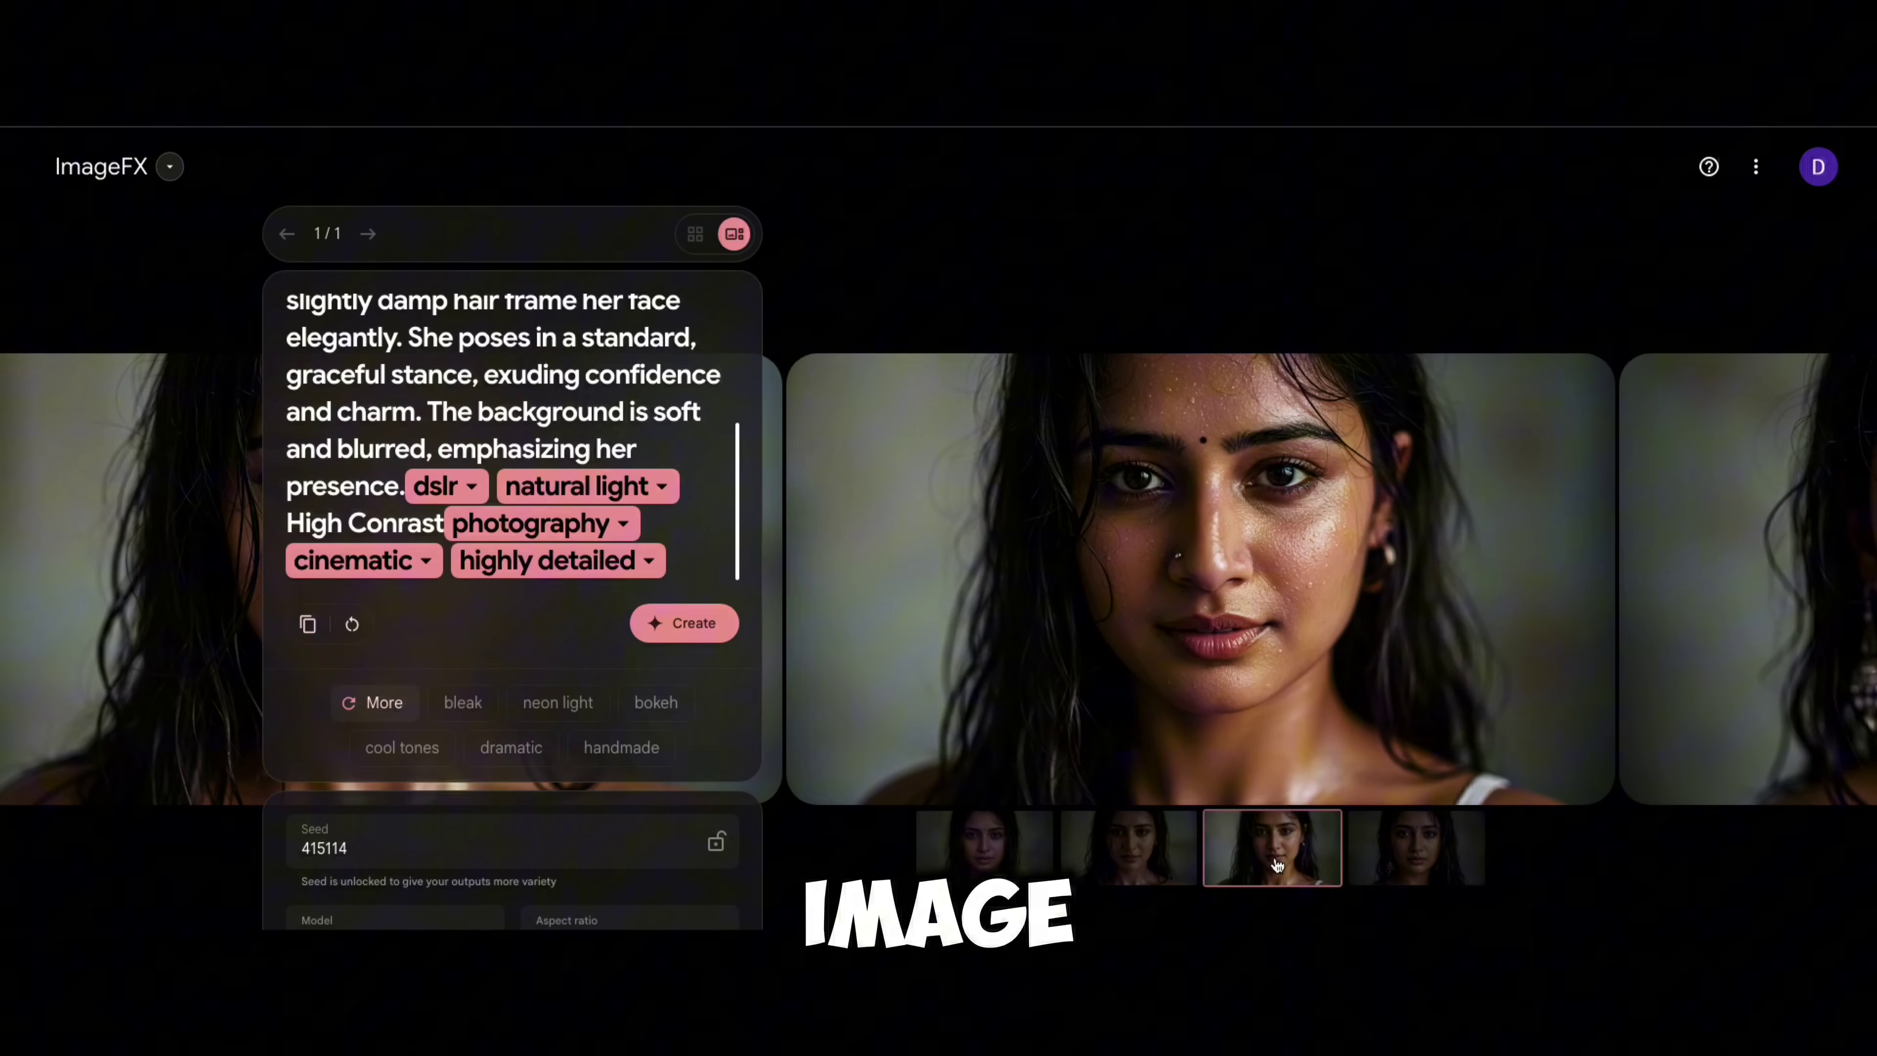
click(1146, 867)
click(983, 850)
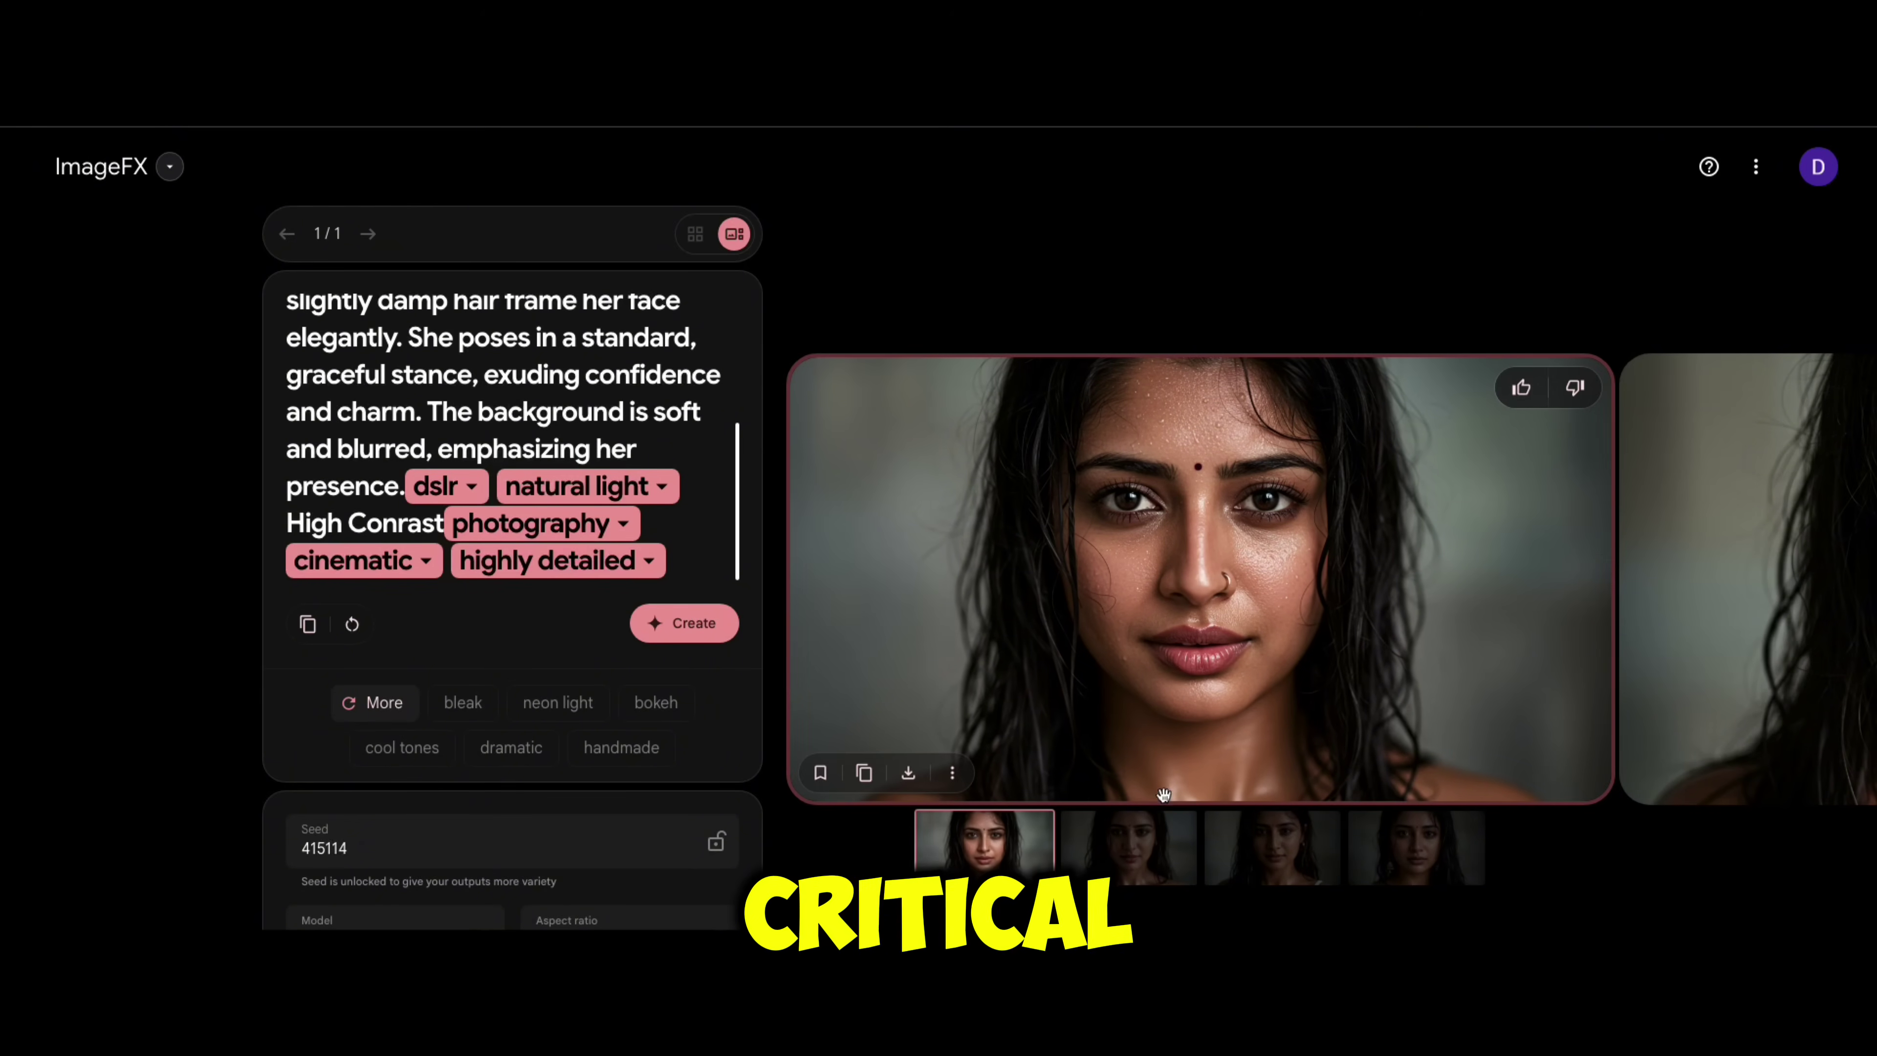
click(1284, 869)
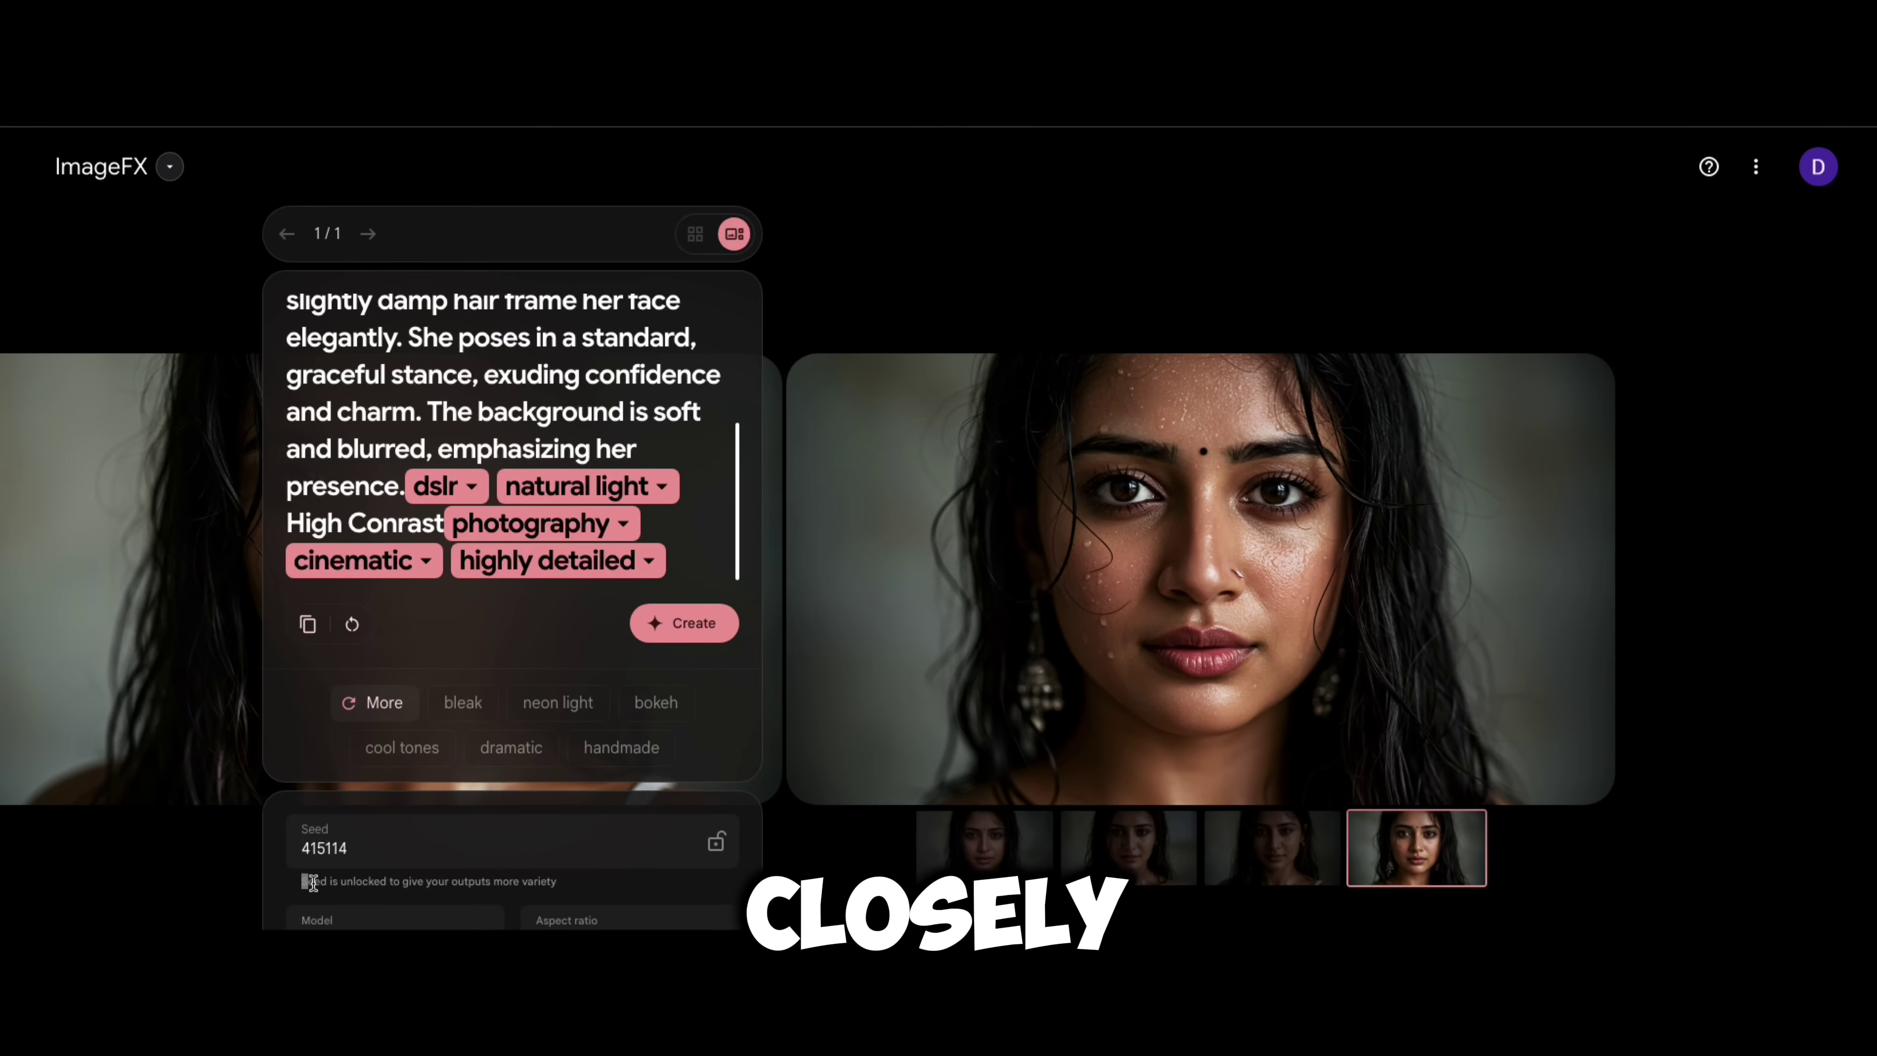
drag(312, 881, 574, 892)
click(579, 894)
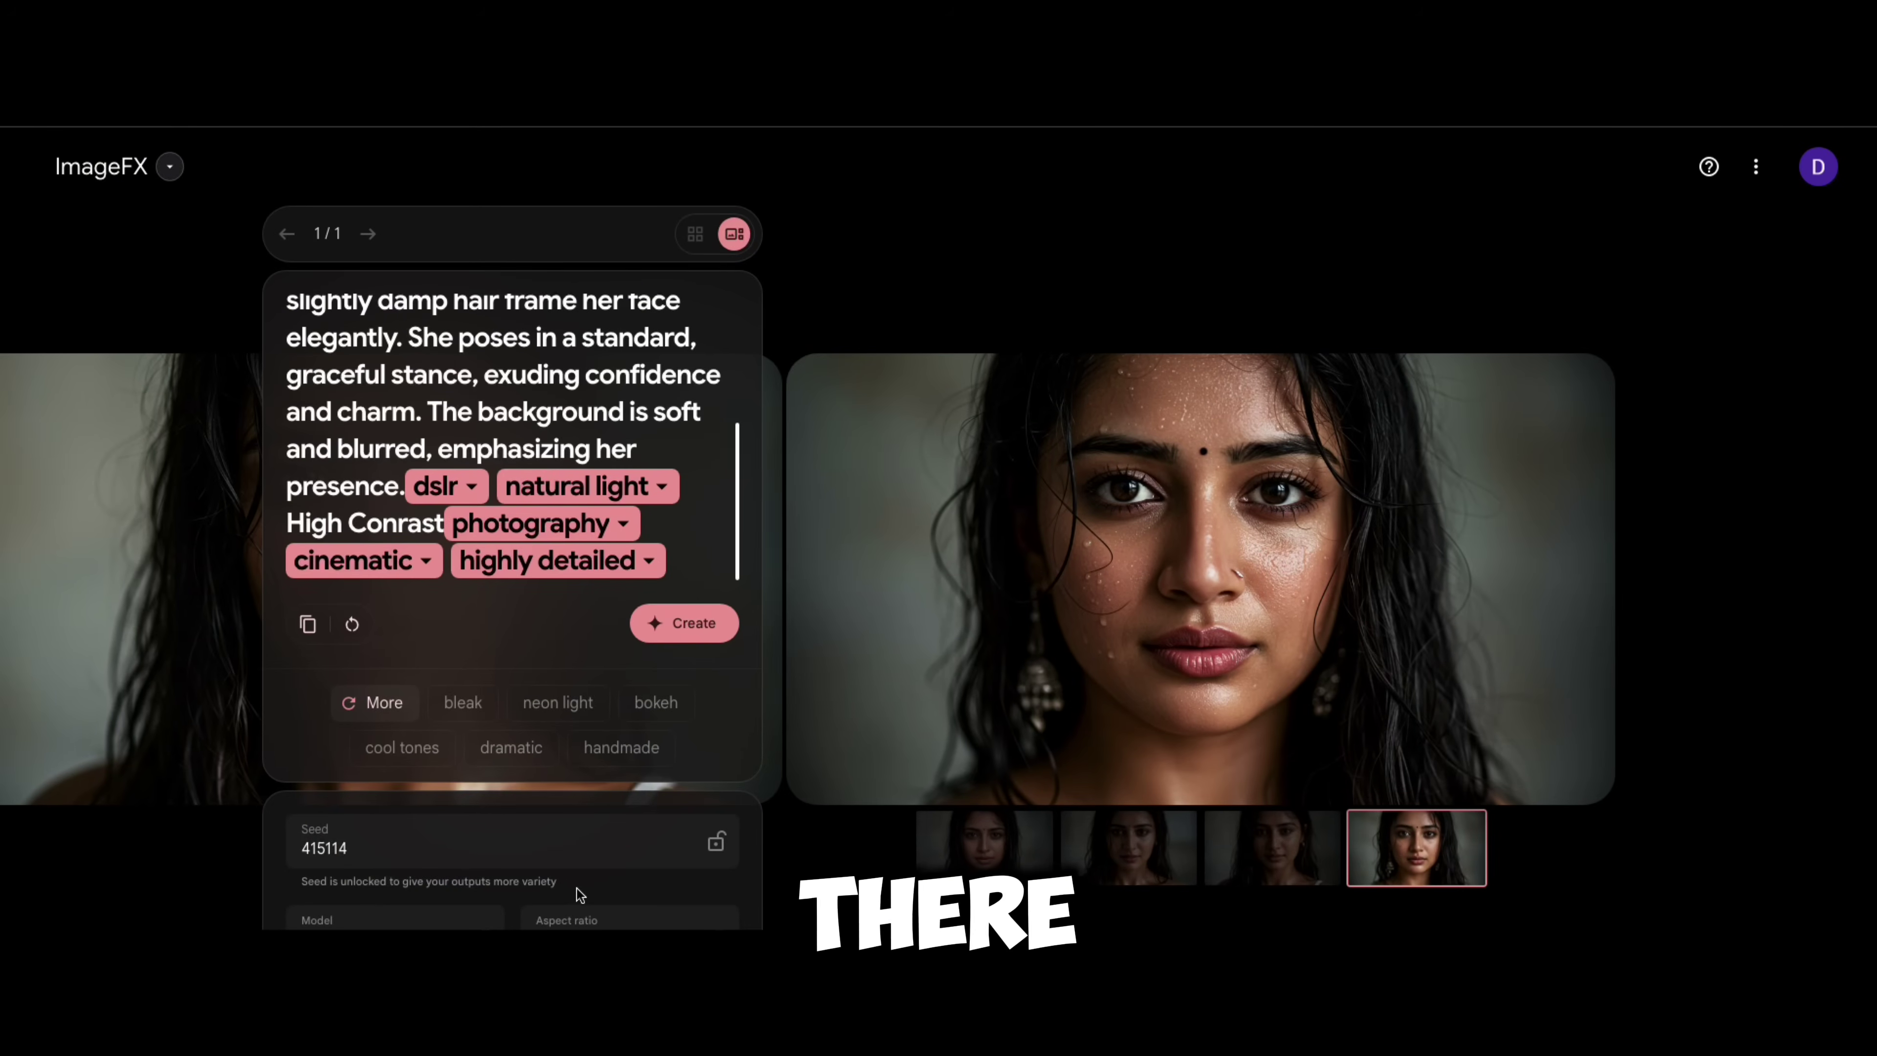
click(716, 843)
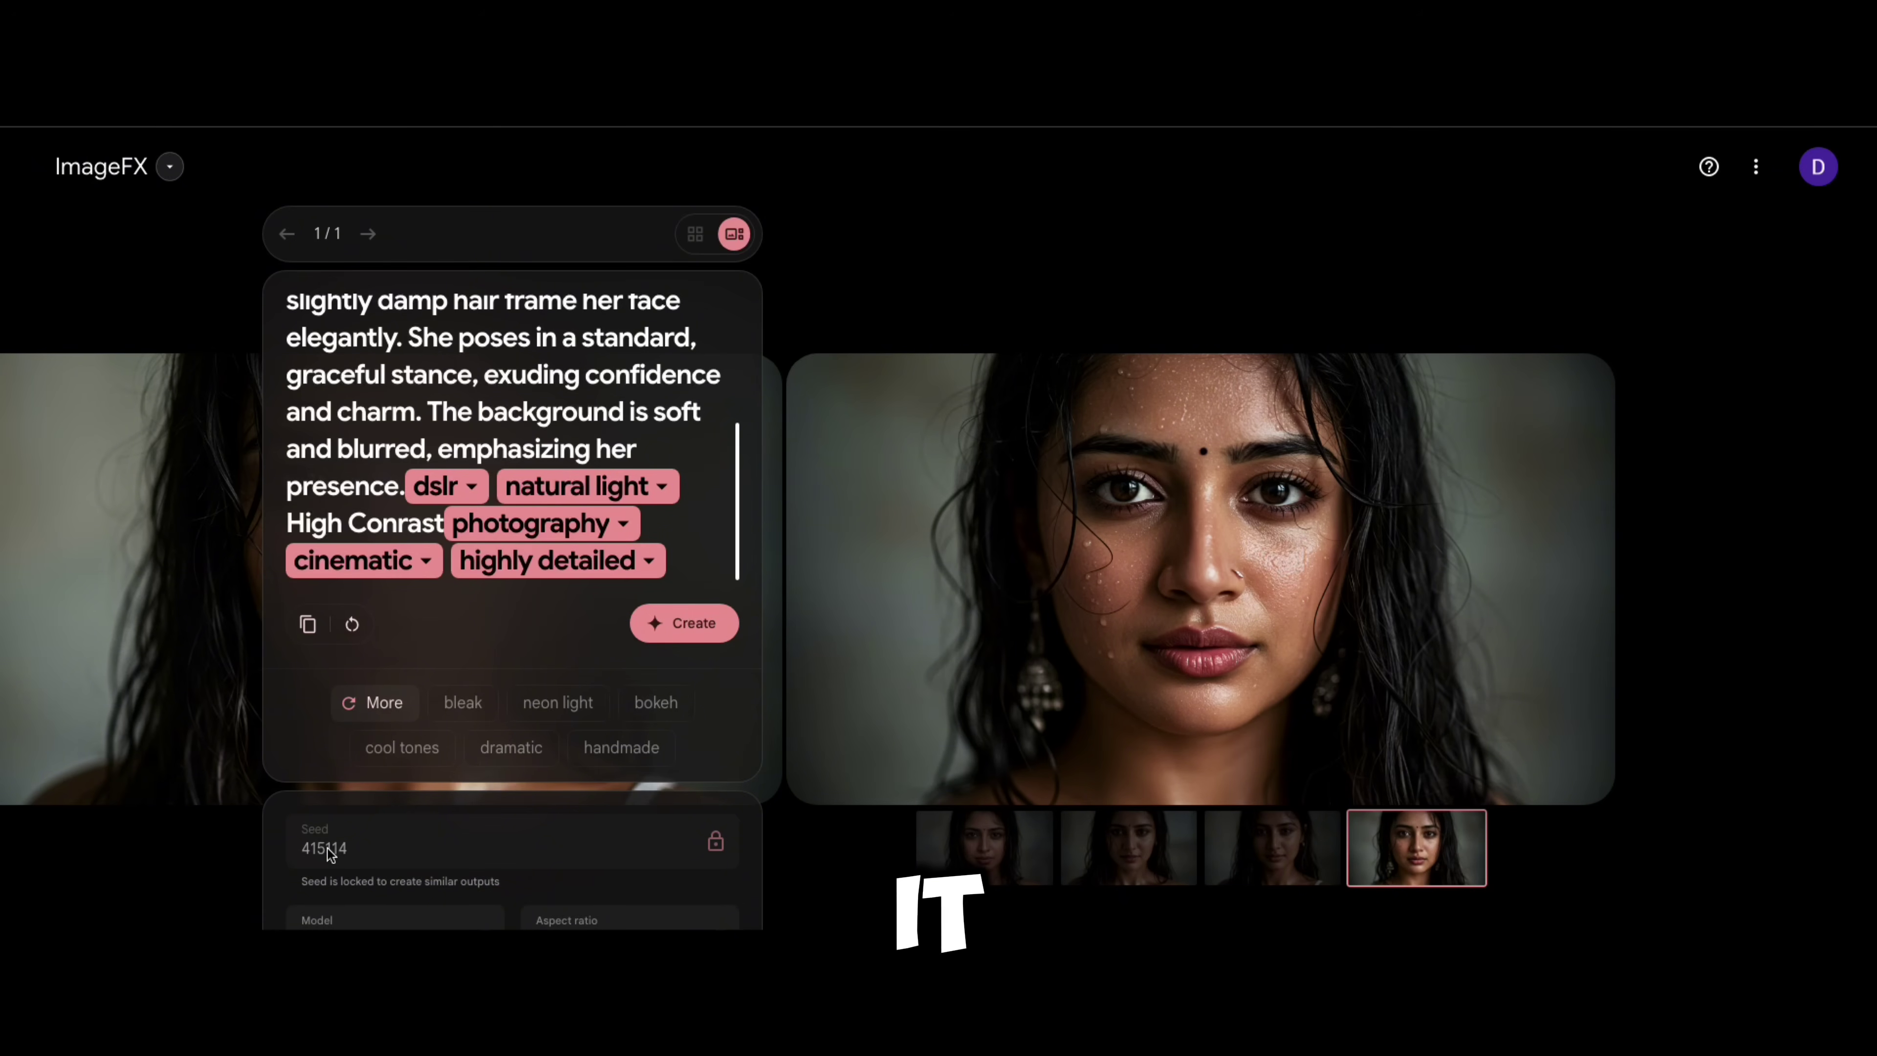
drag(300, 883, 630, 887)
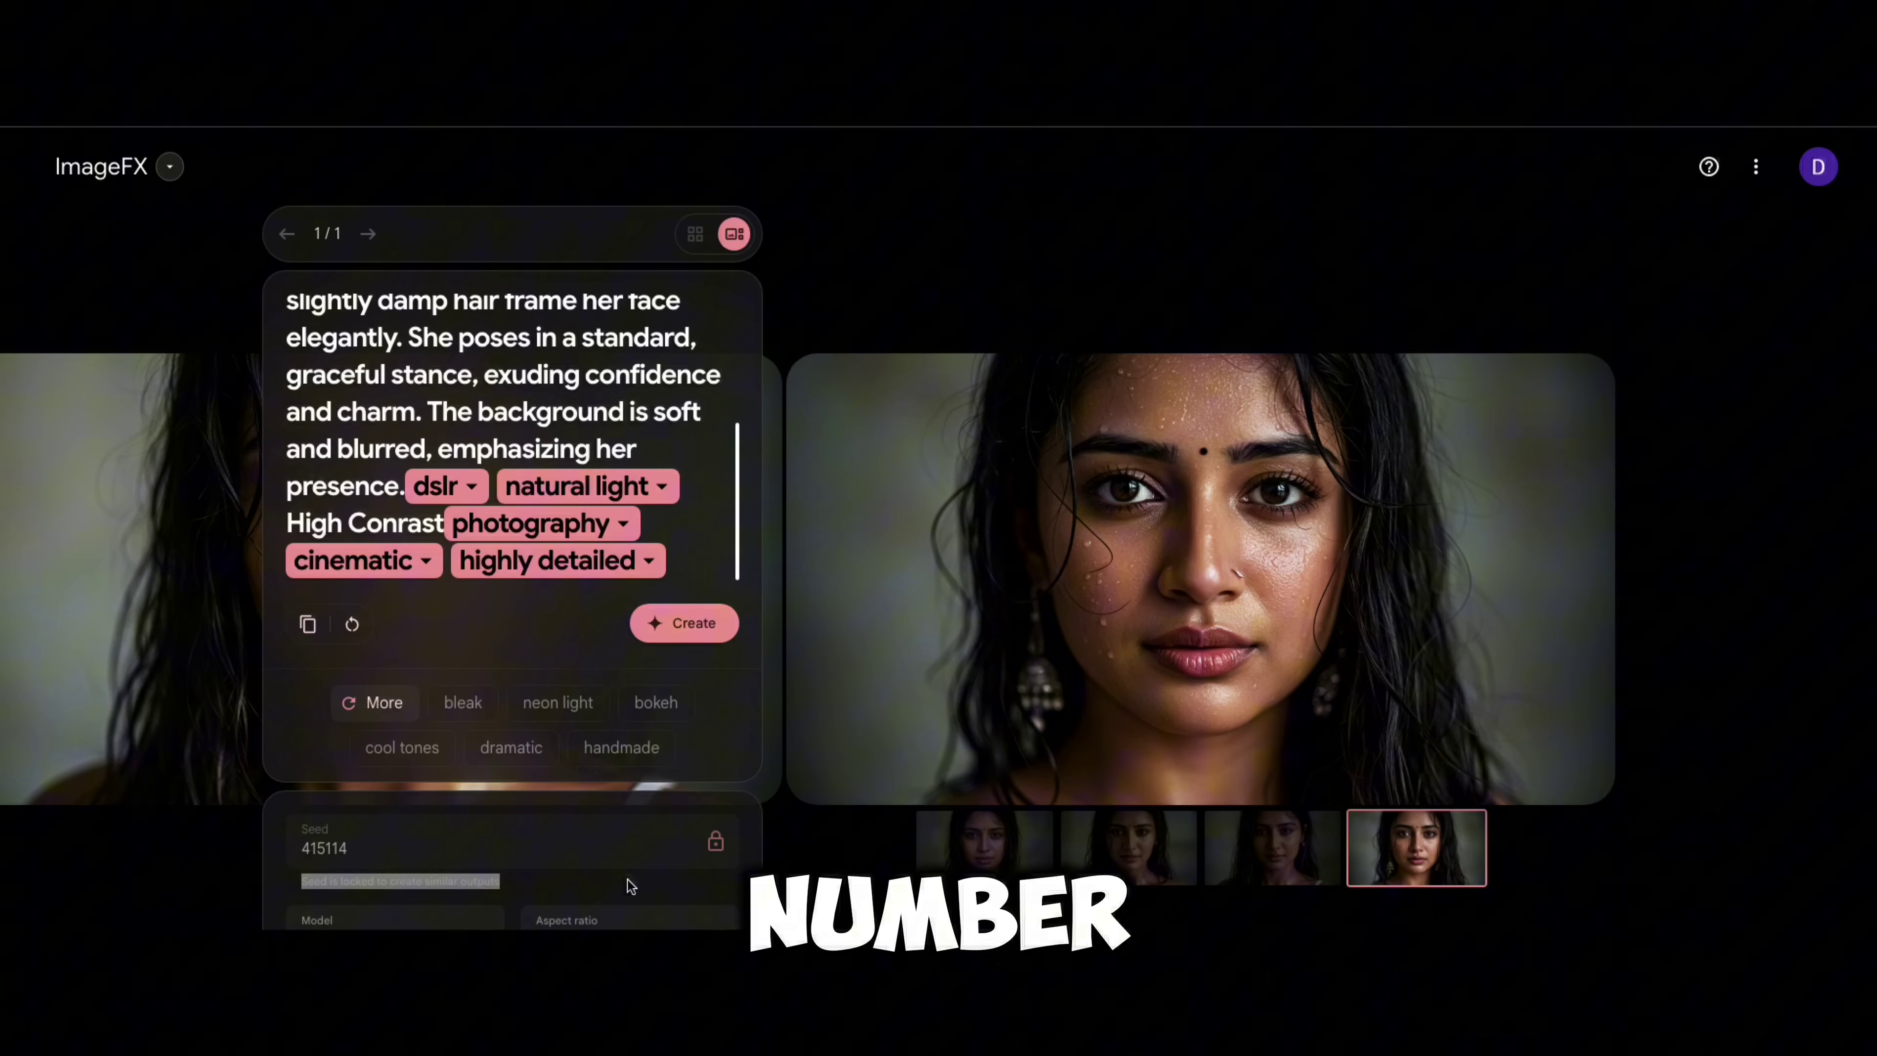
click(589, 891)
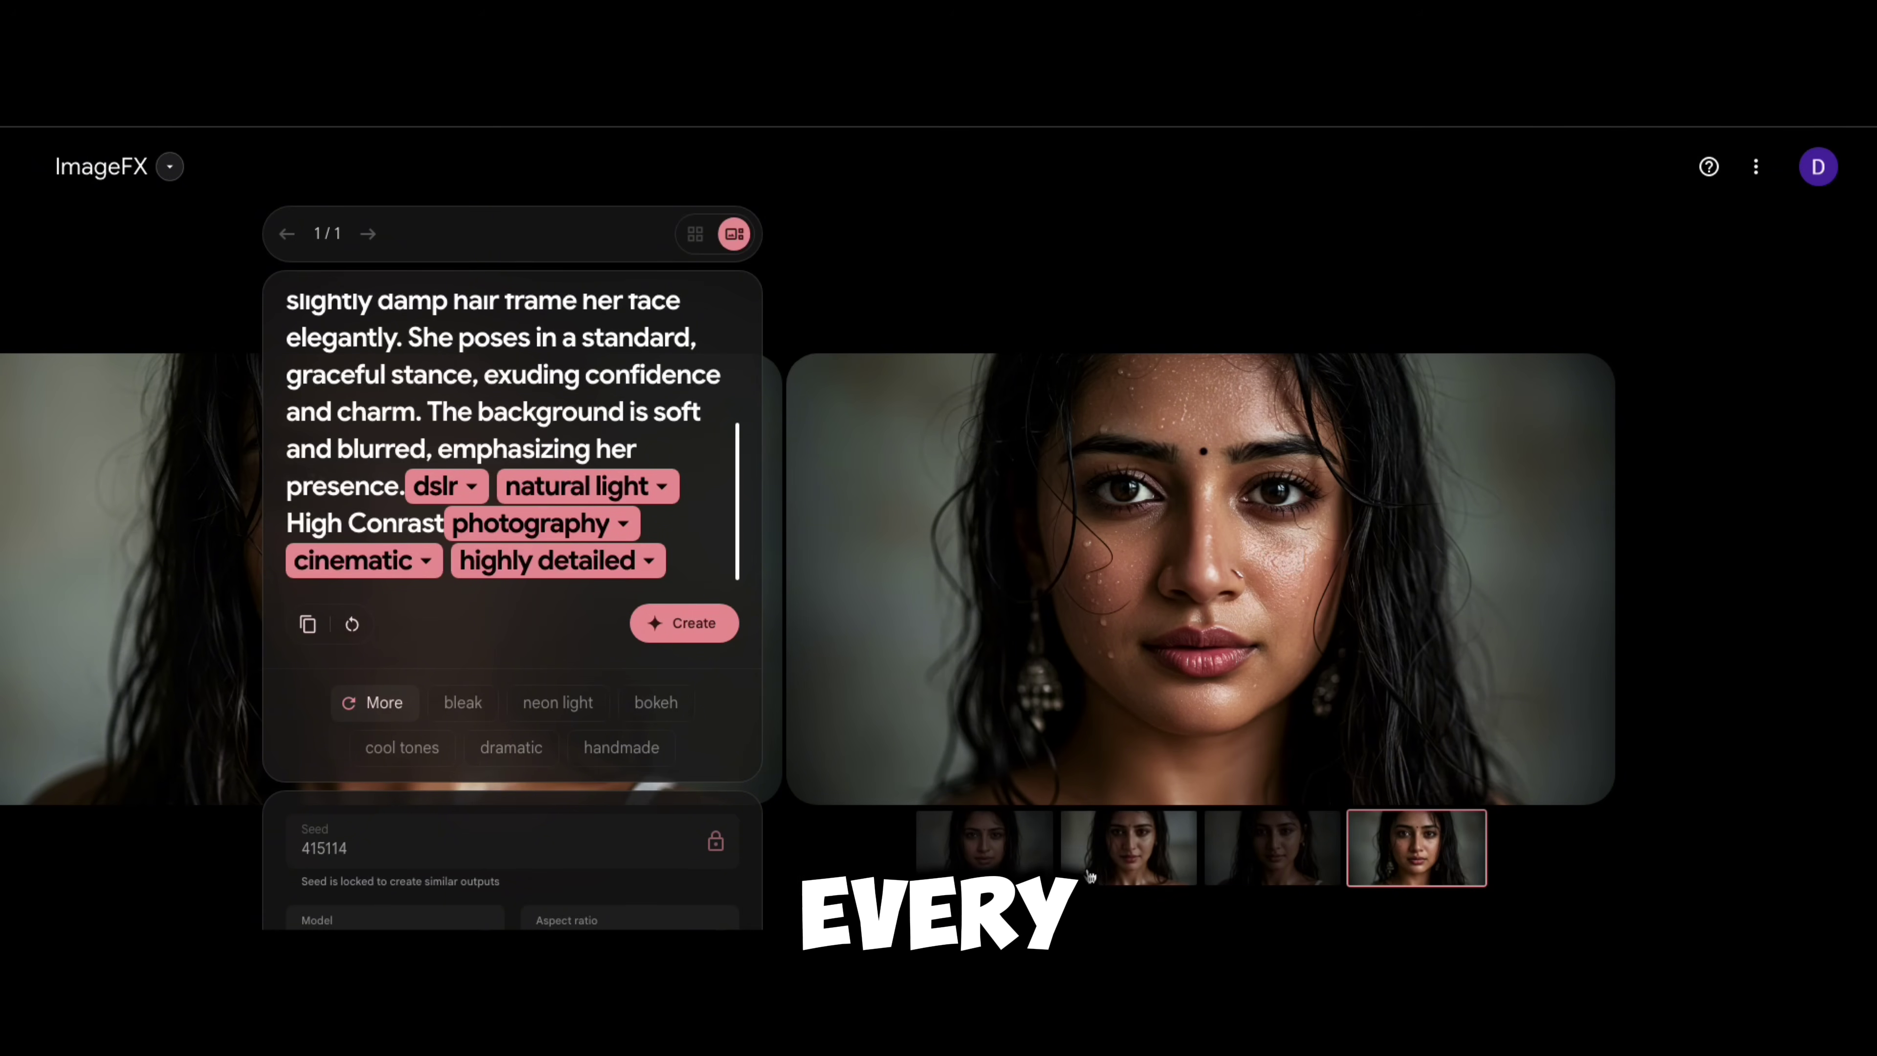
click(982, 848)
click(1134, 859)
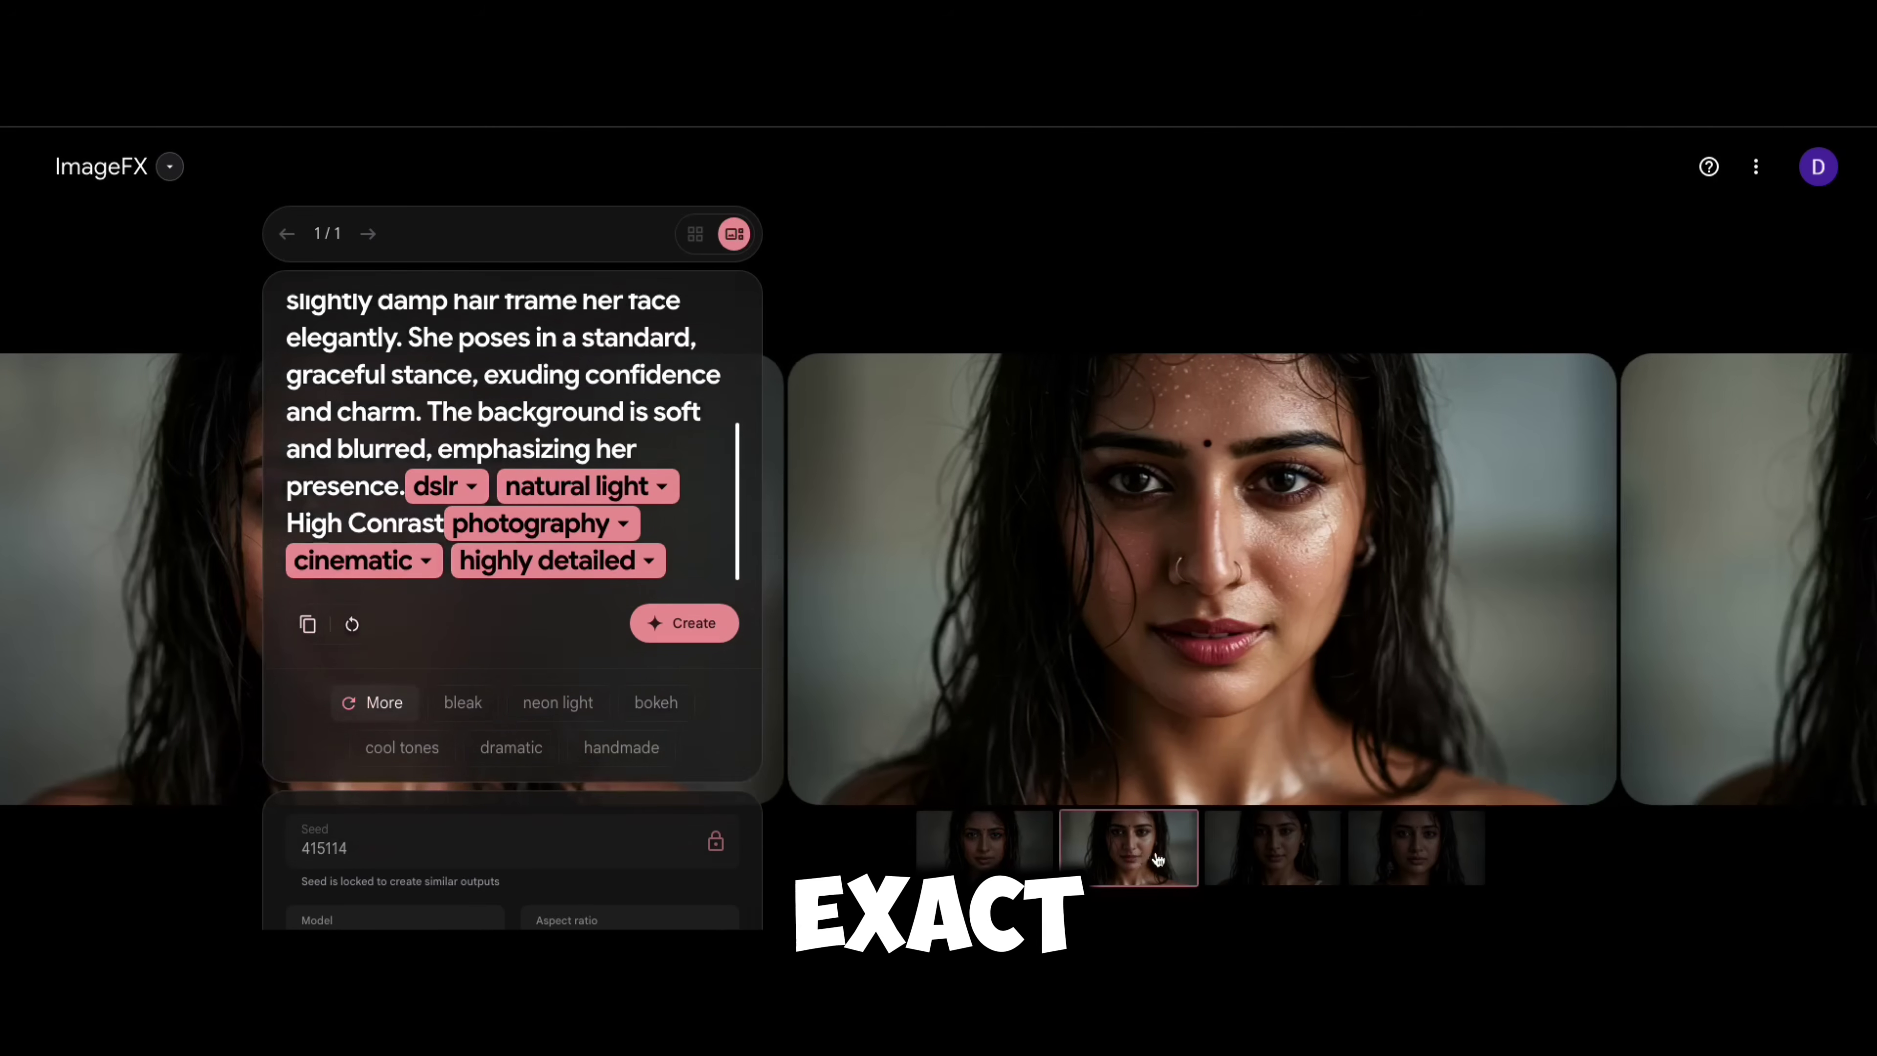
click(1279, 858)
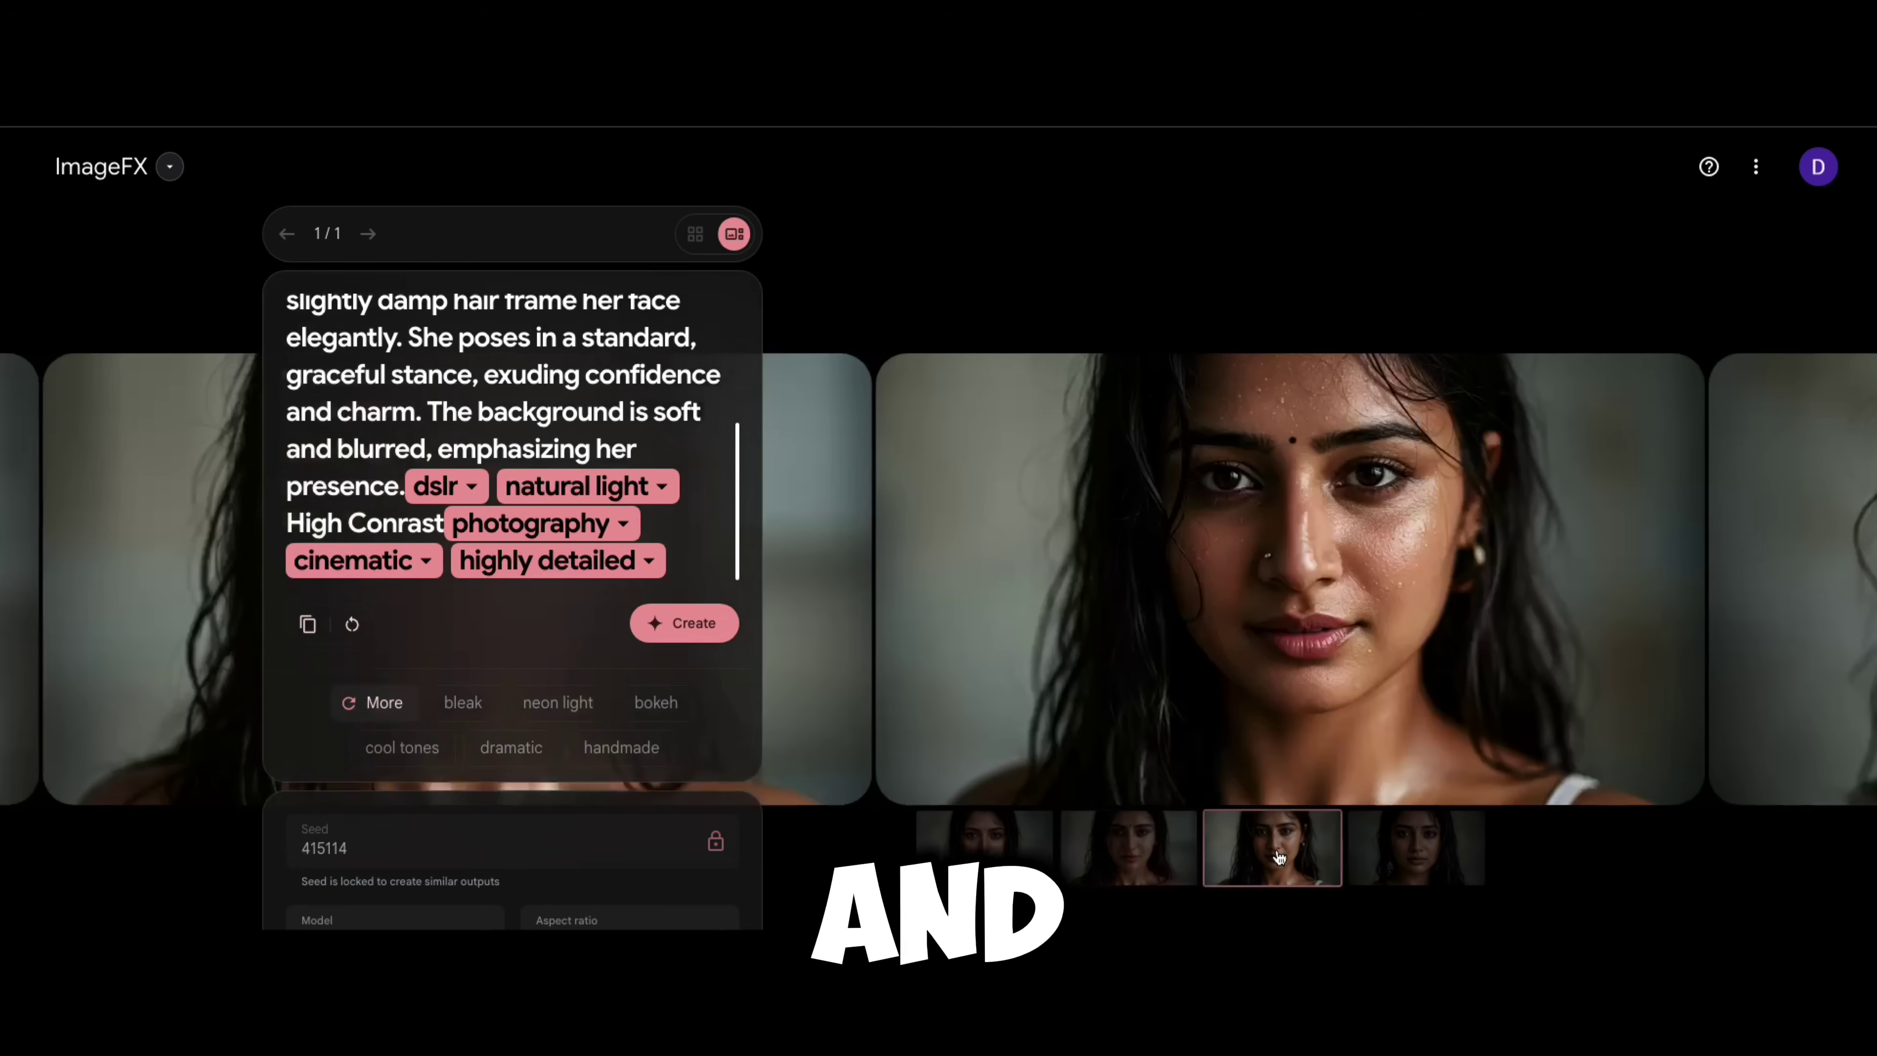
click(1378, 855)
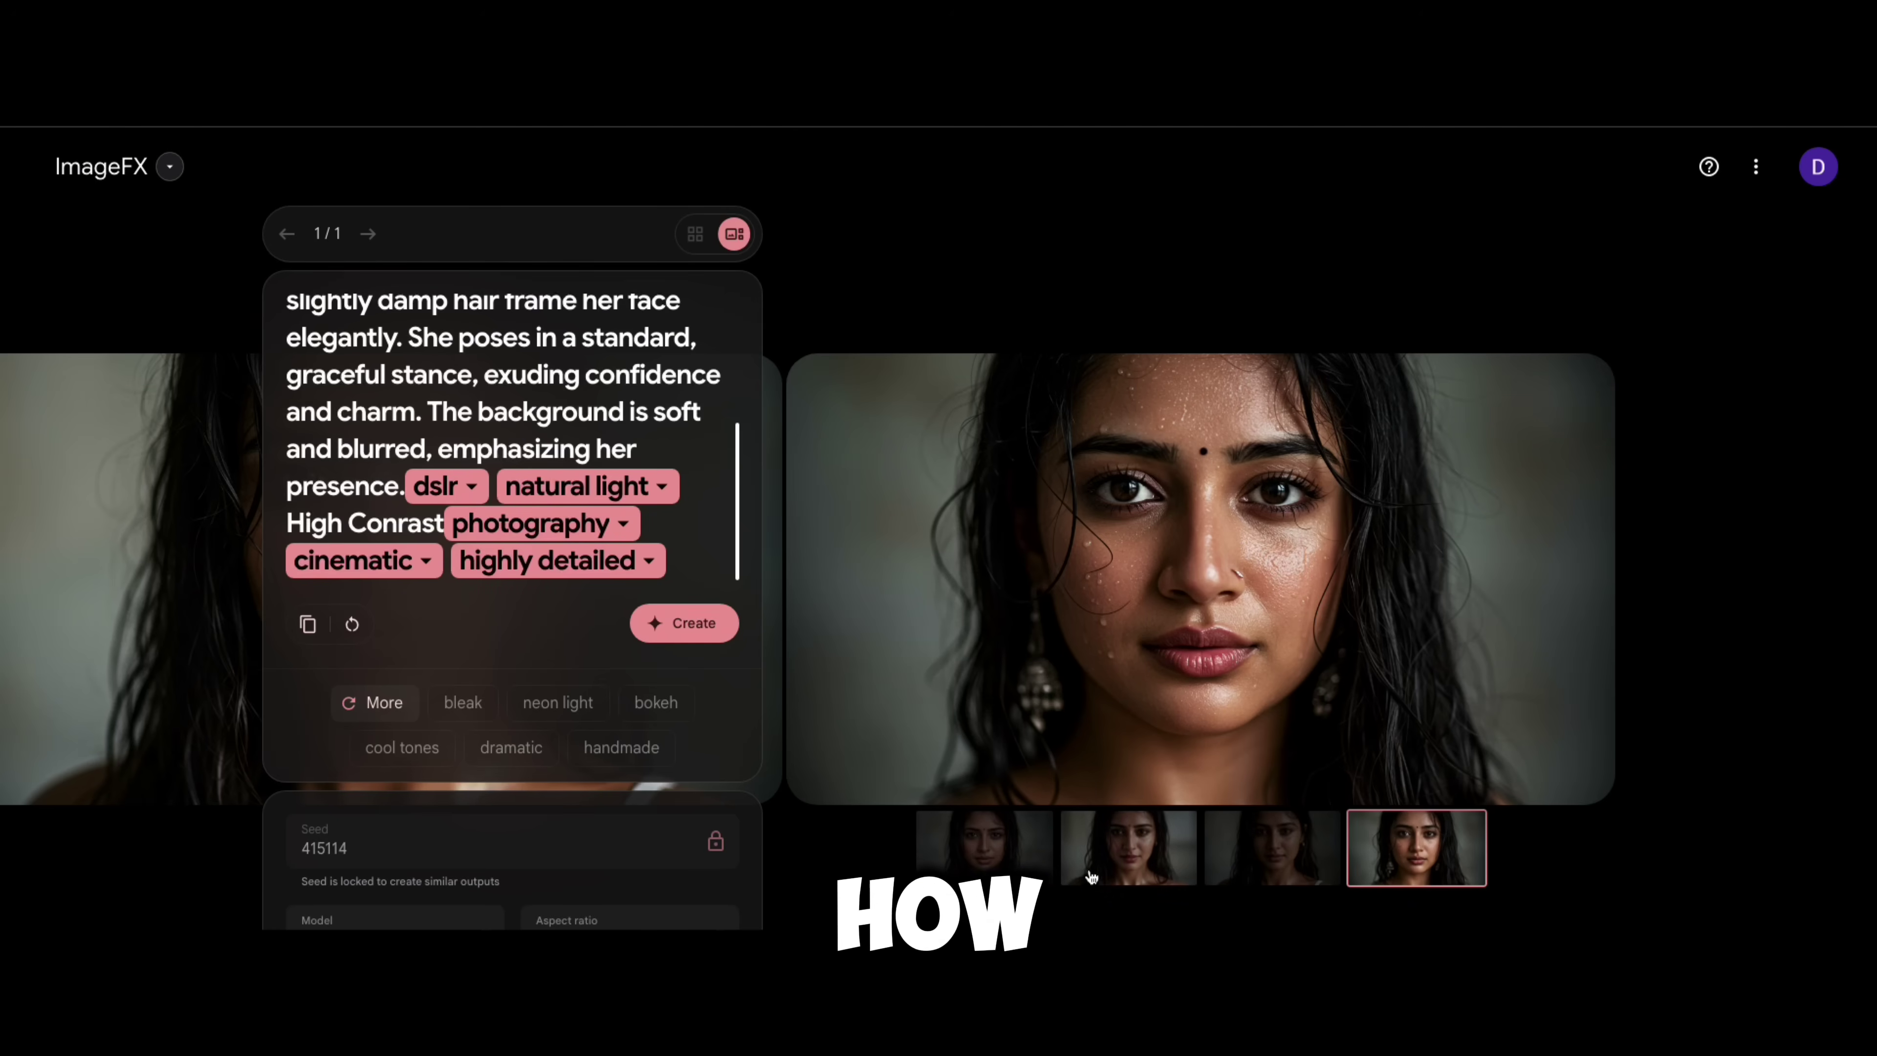
Lock seed 415114 on the first portrait so later images stay consistent
click(1049, 858)
click(1090, 864)
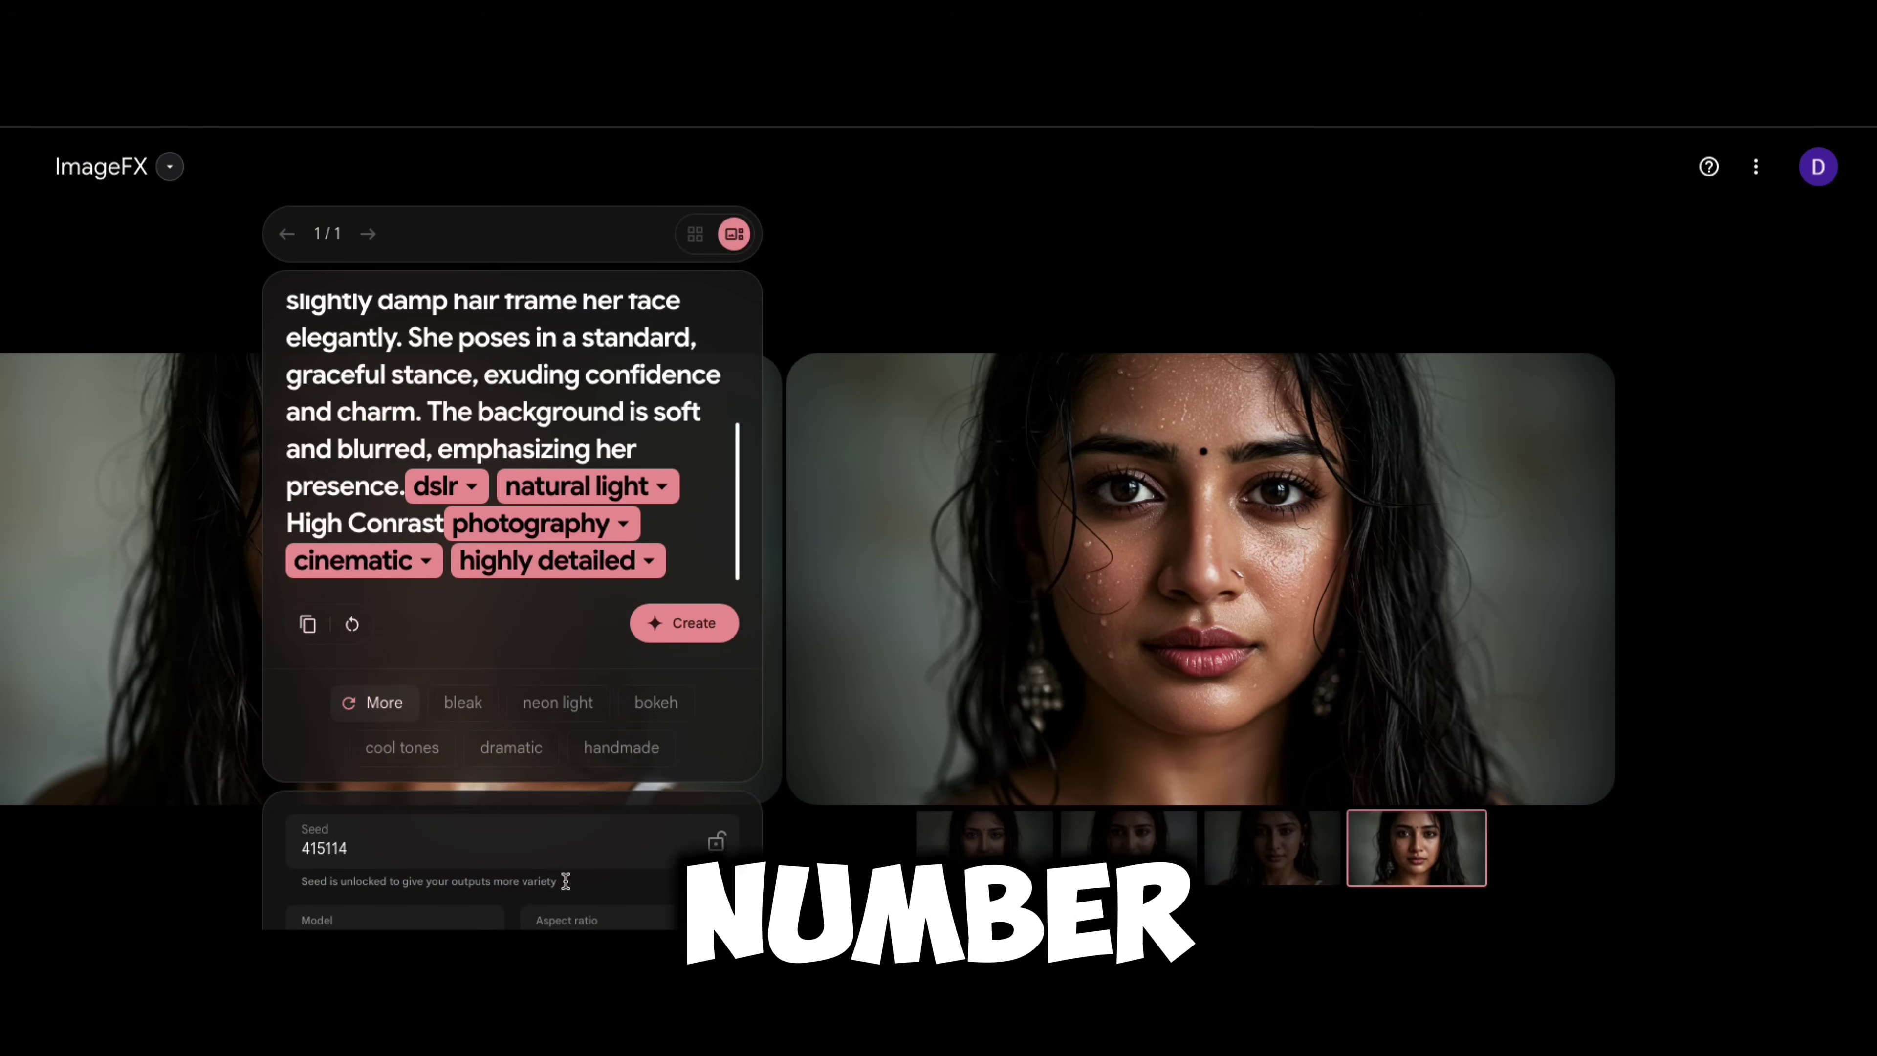
click(716, 842)
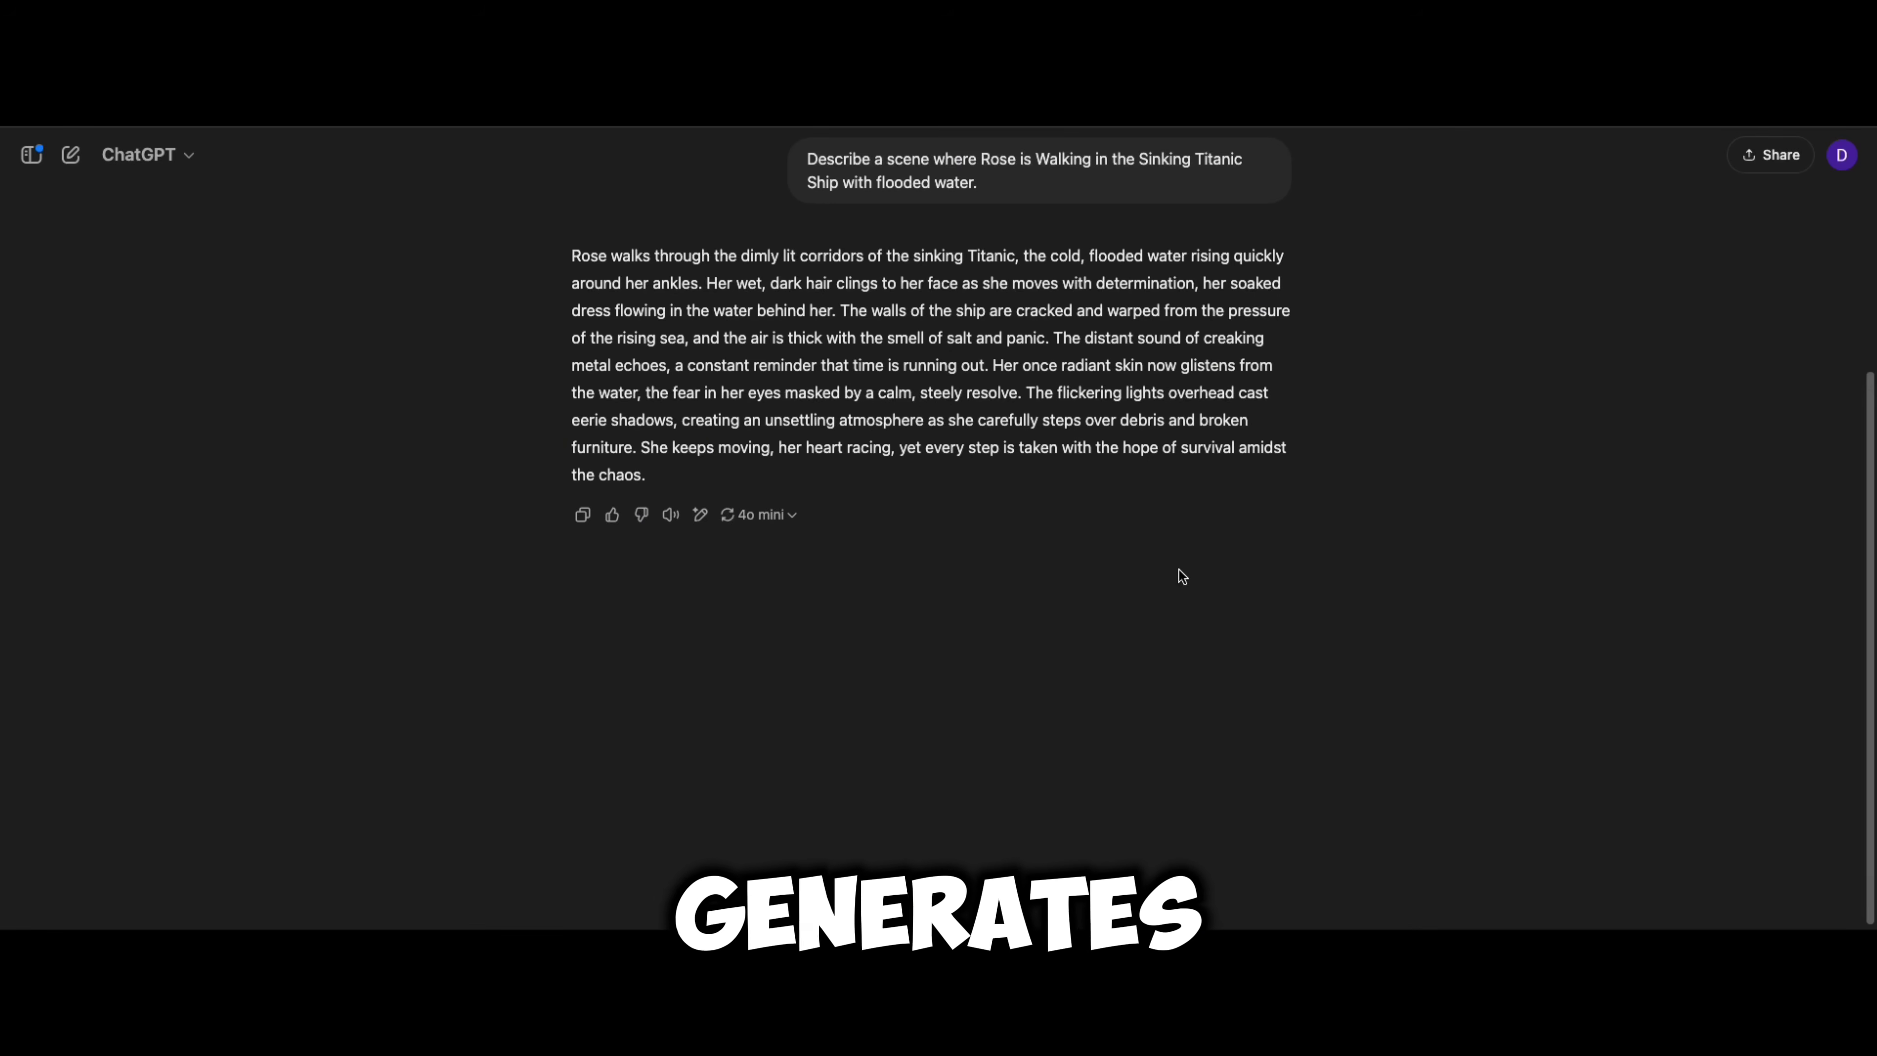
Append ChatGPT's scene of Rose in the sinking Titanic's flooded corridors to the prompt
drag(571, 255, 654, 474)
key(ctrl+c)
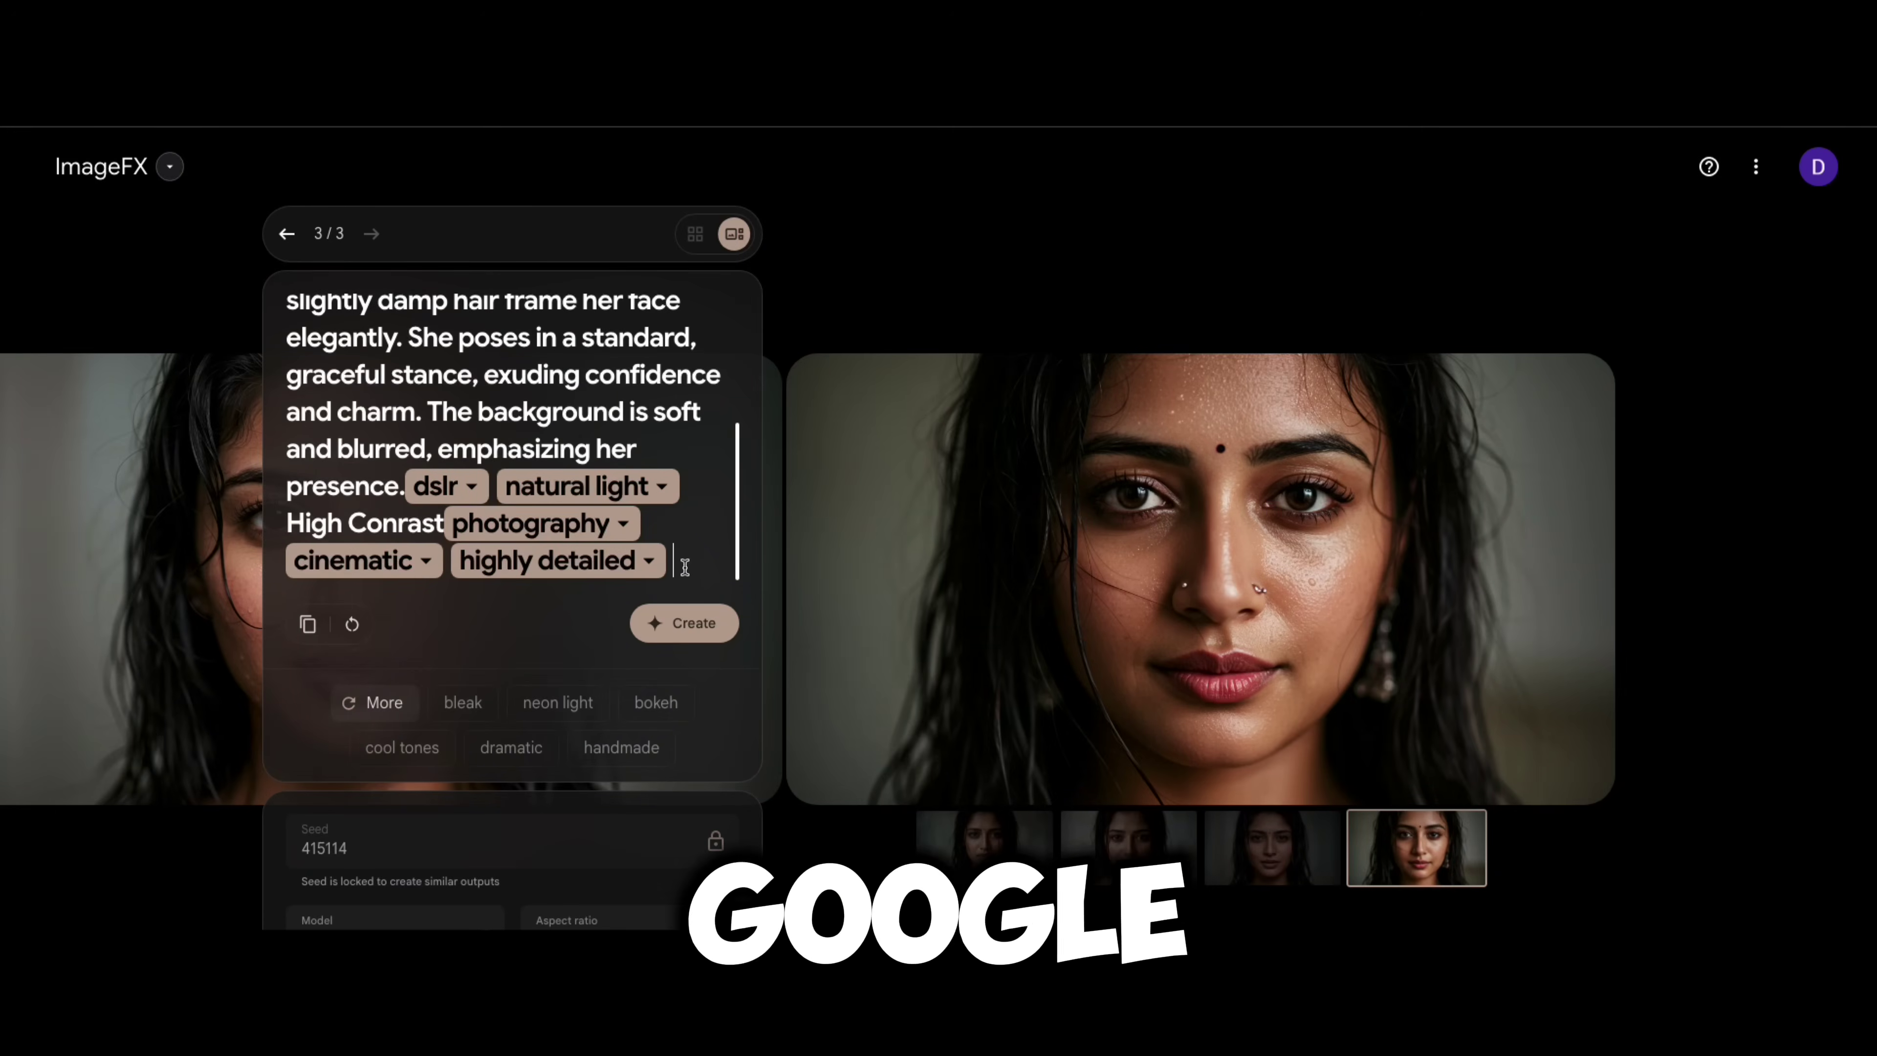
key(ctrl+a)
key(ctrl+v)
scroll(685, 567, up, 10)
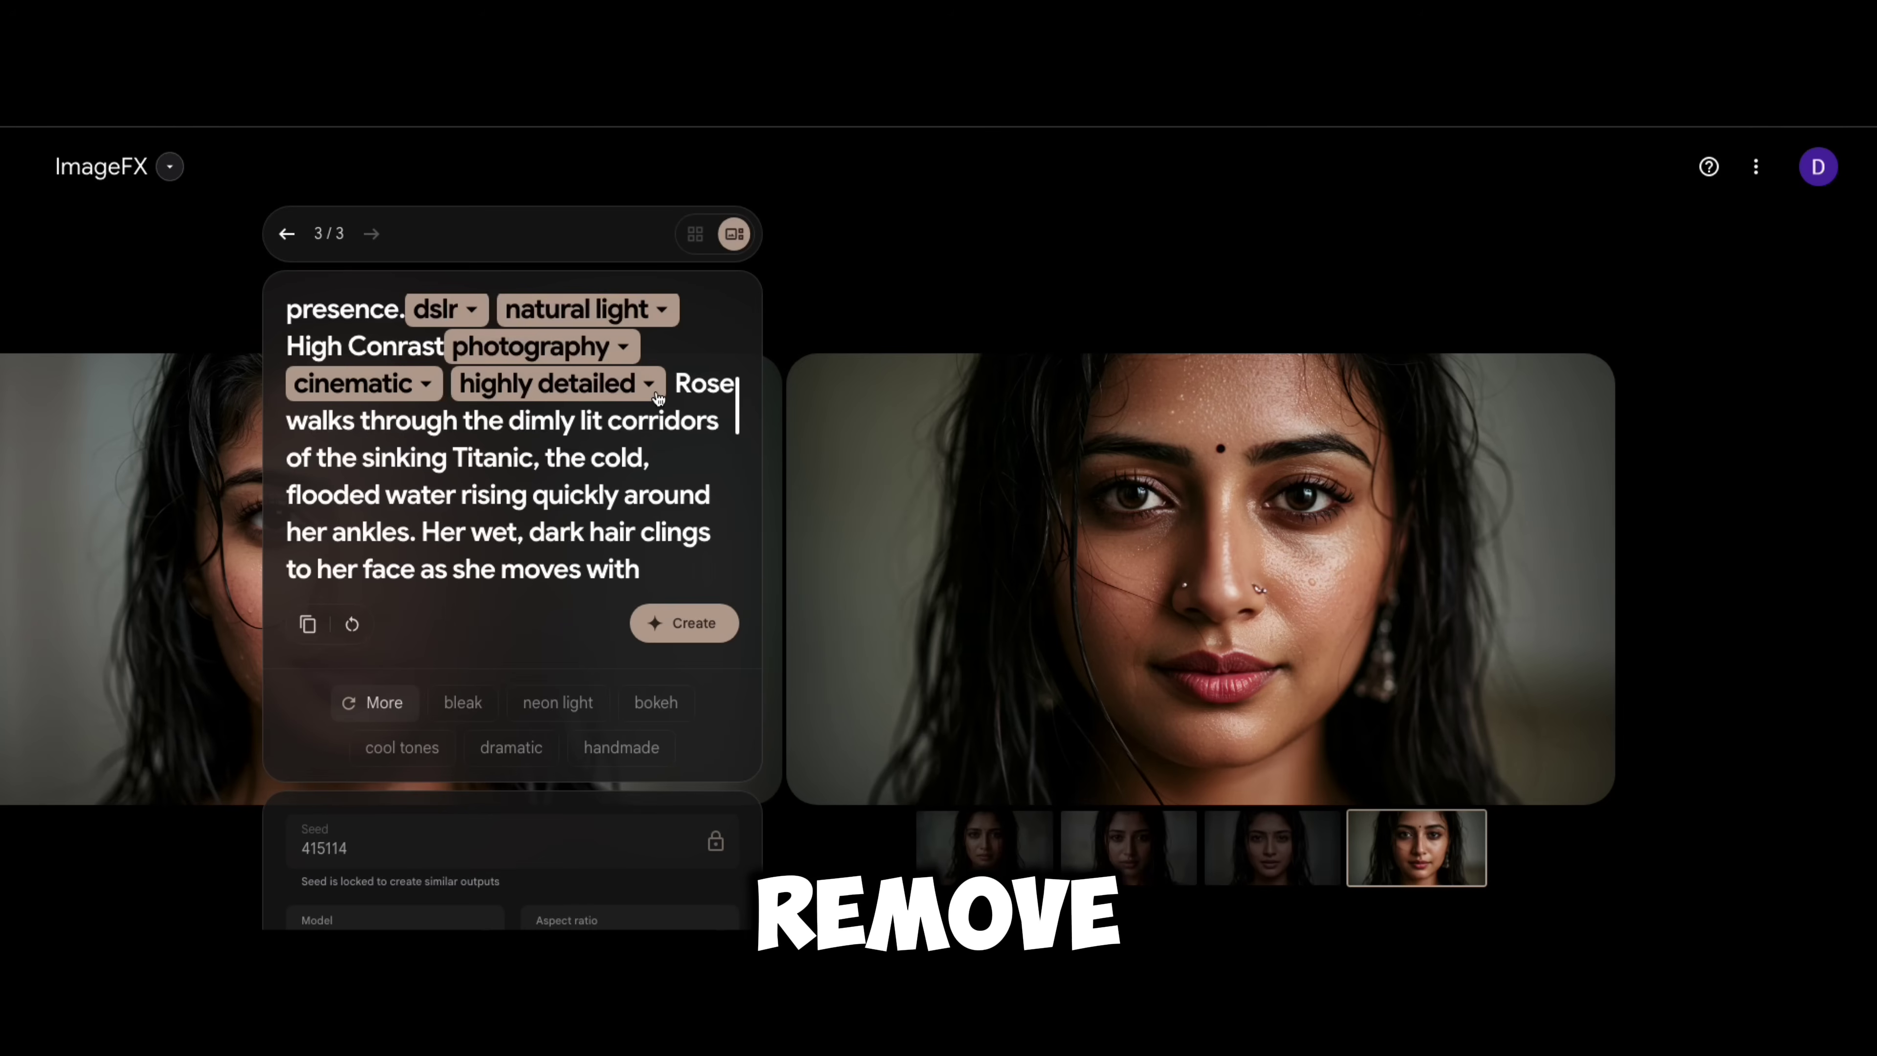
Generate Rose walking through the flooded ship corridor, then add the editorial photo style
text(.)
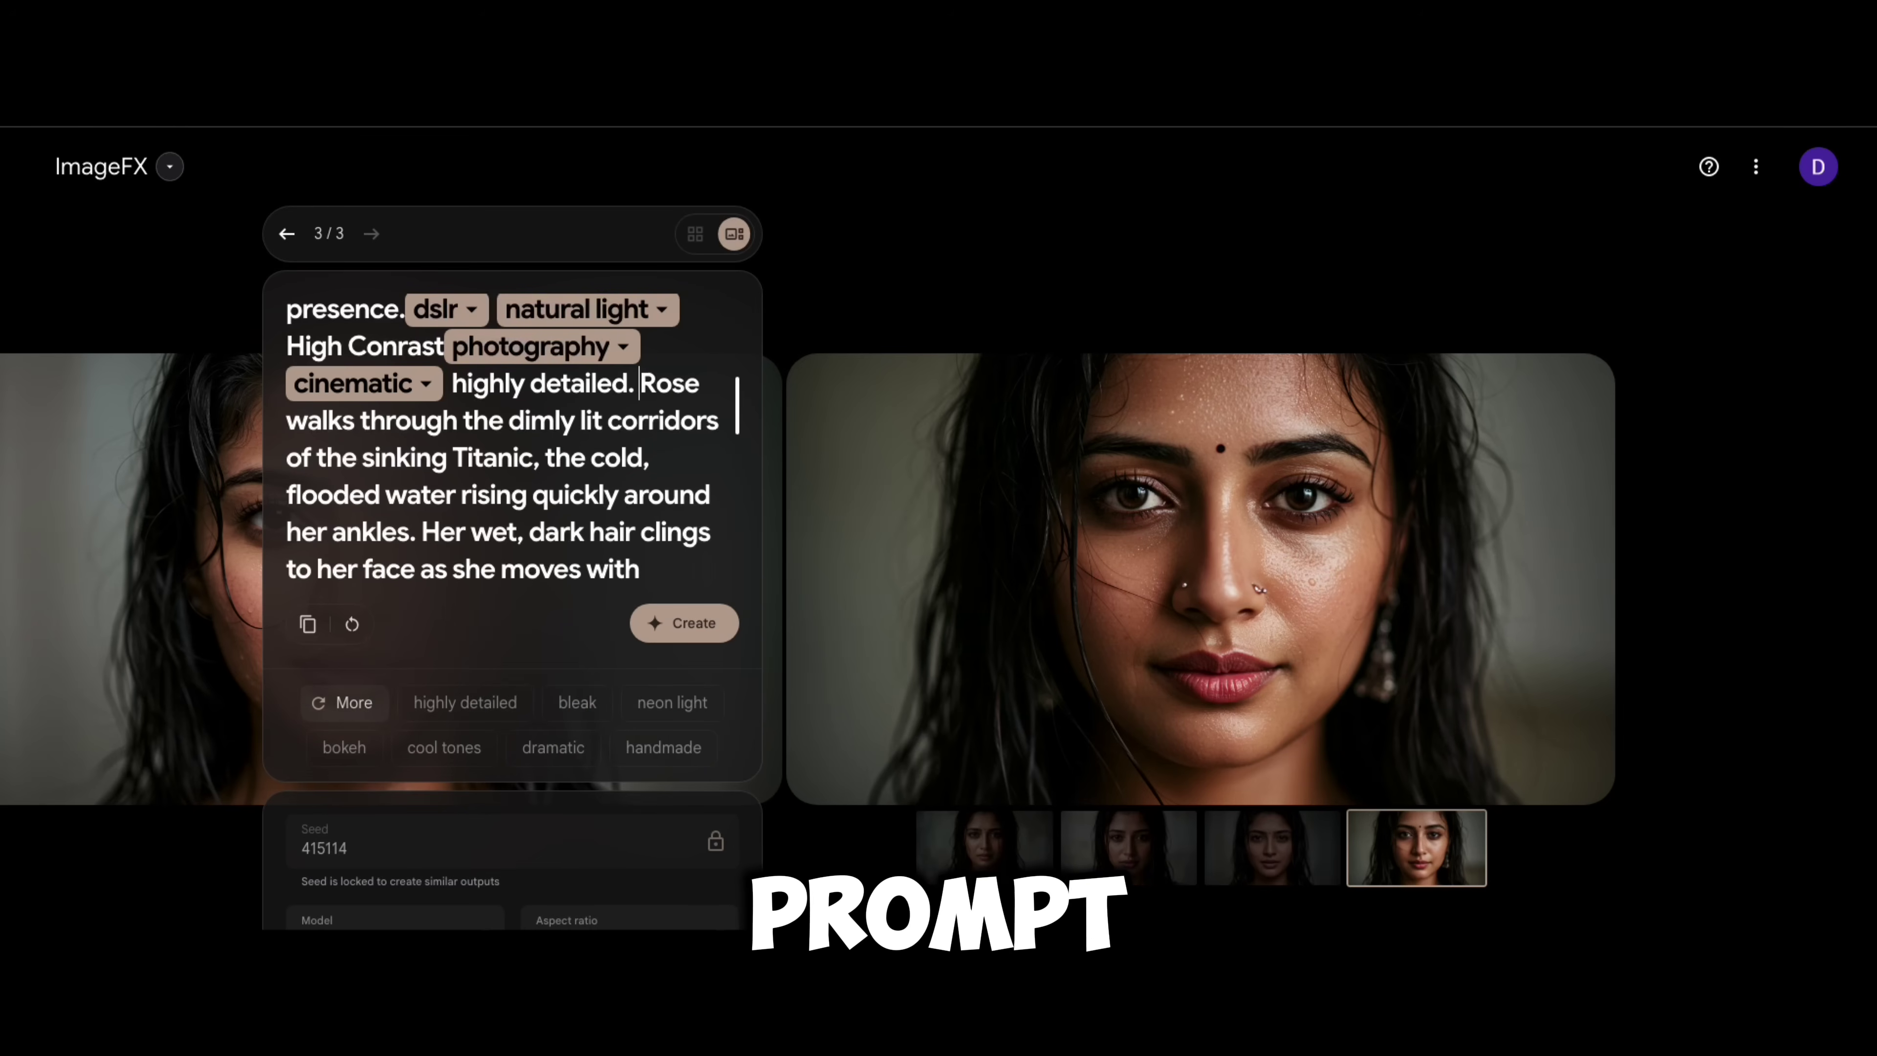
scroll(640, 531, down, 10)
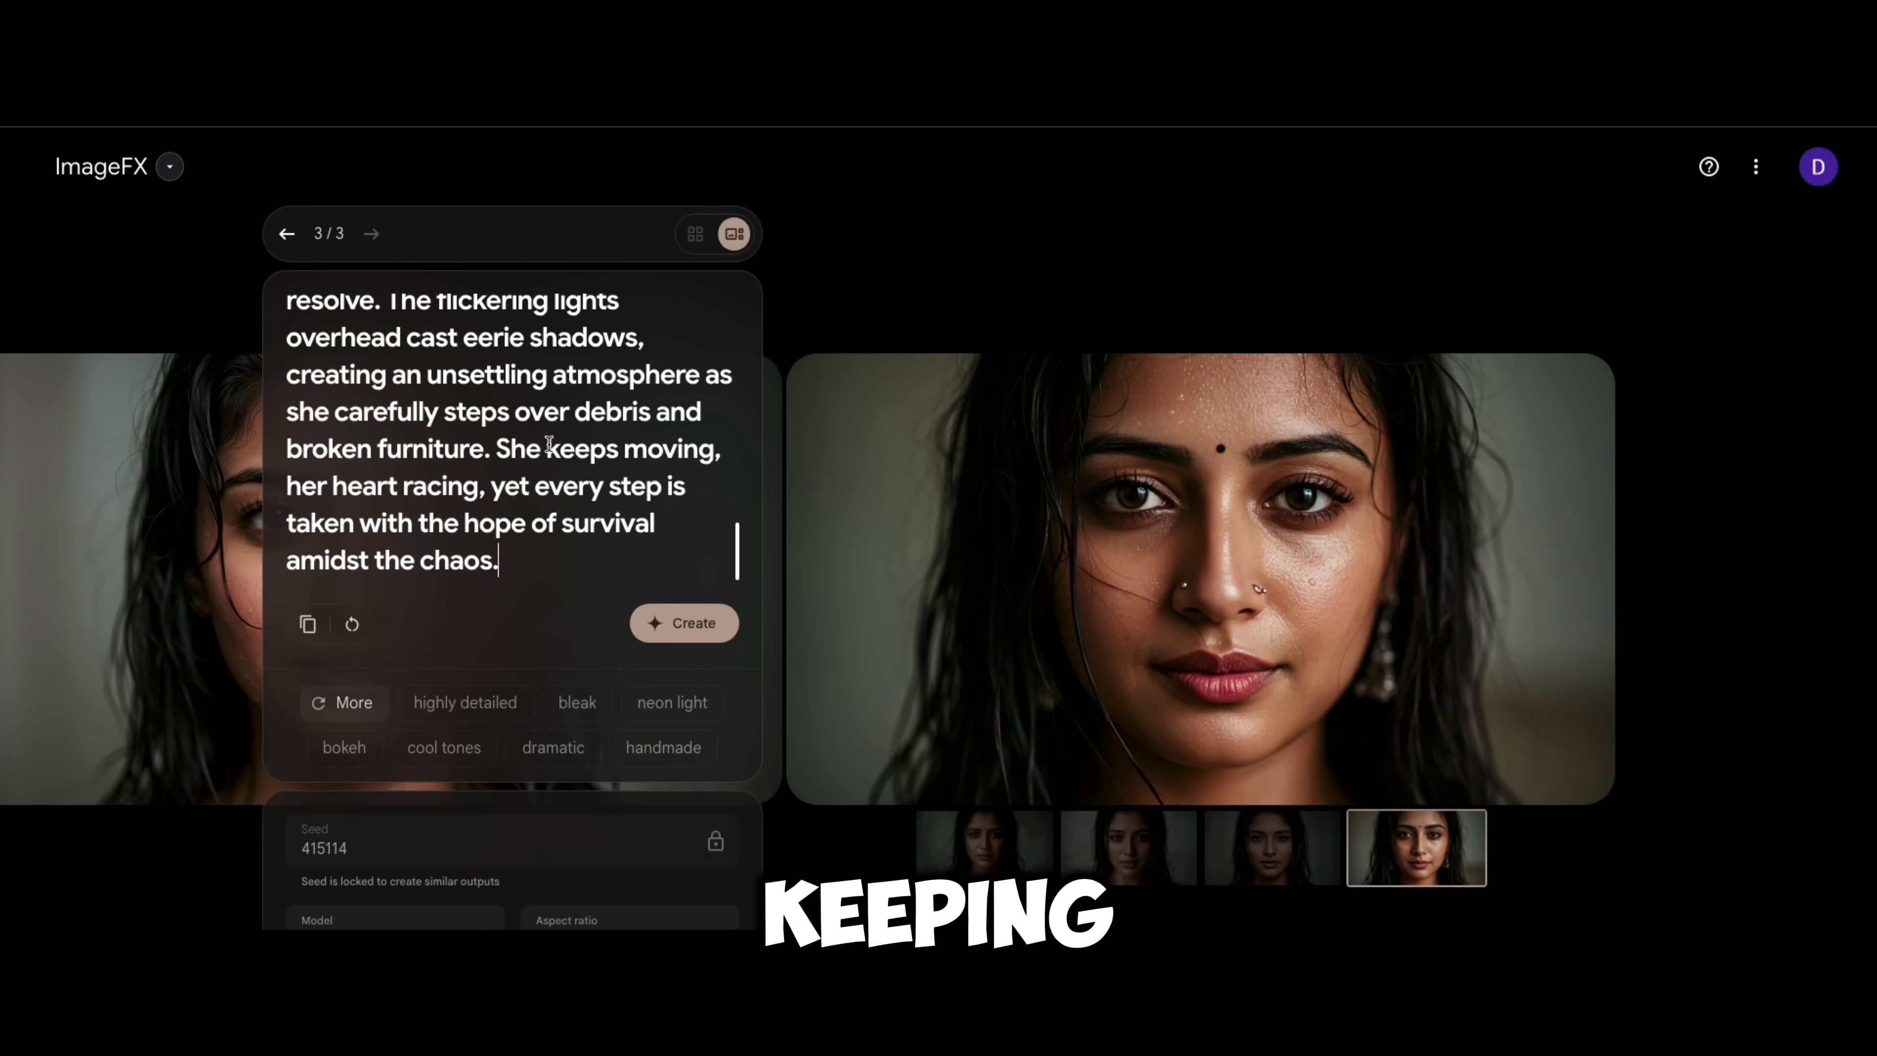
scroll(549, 443, up, 10)
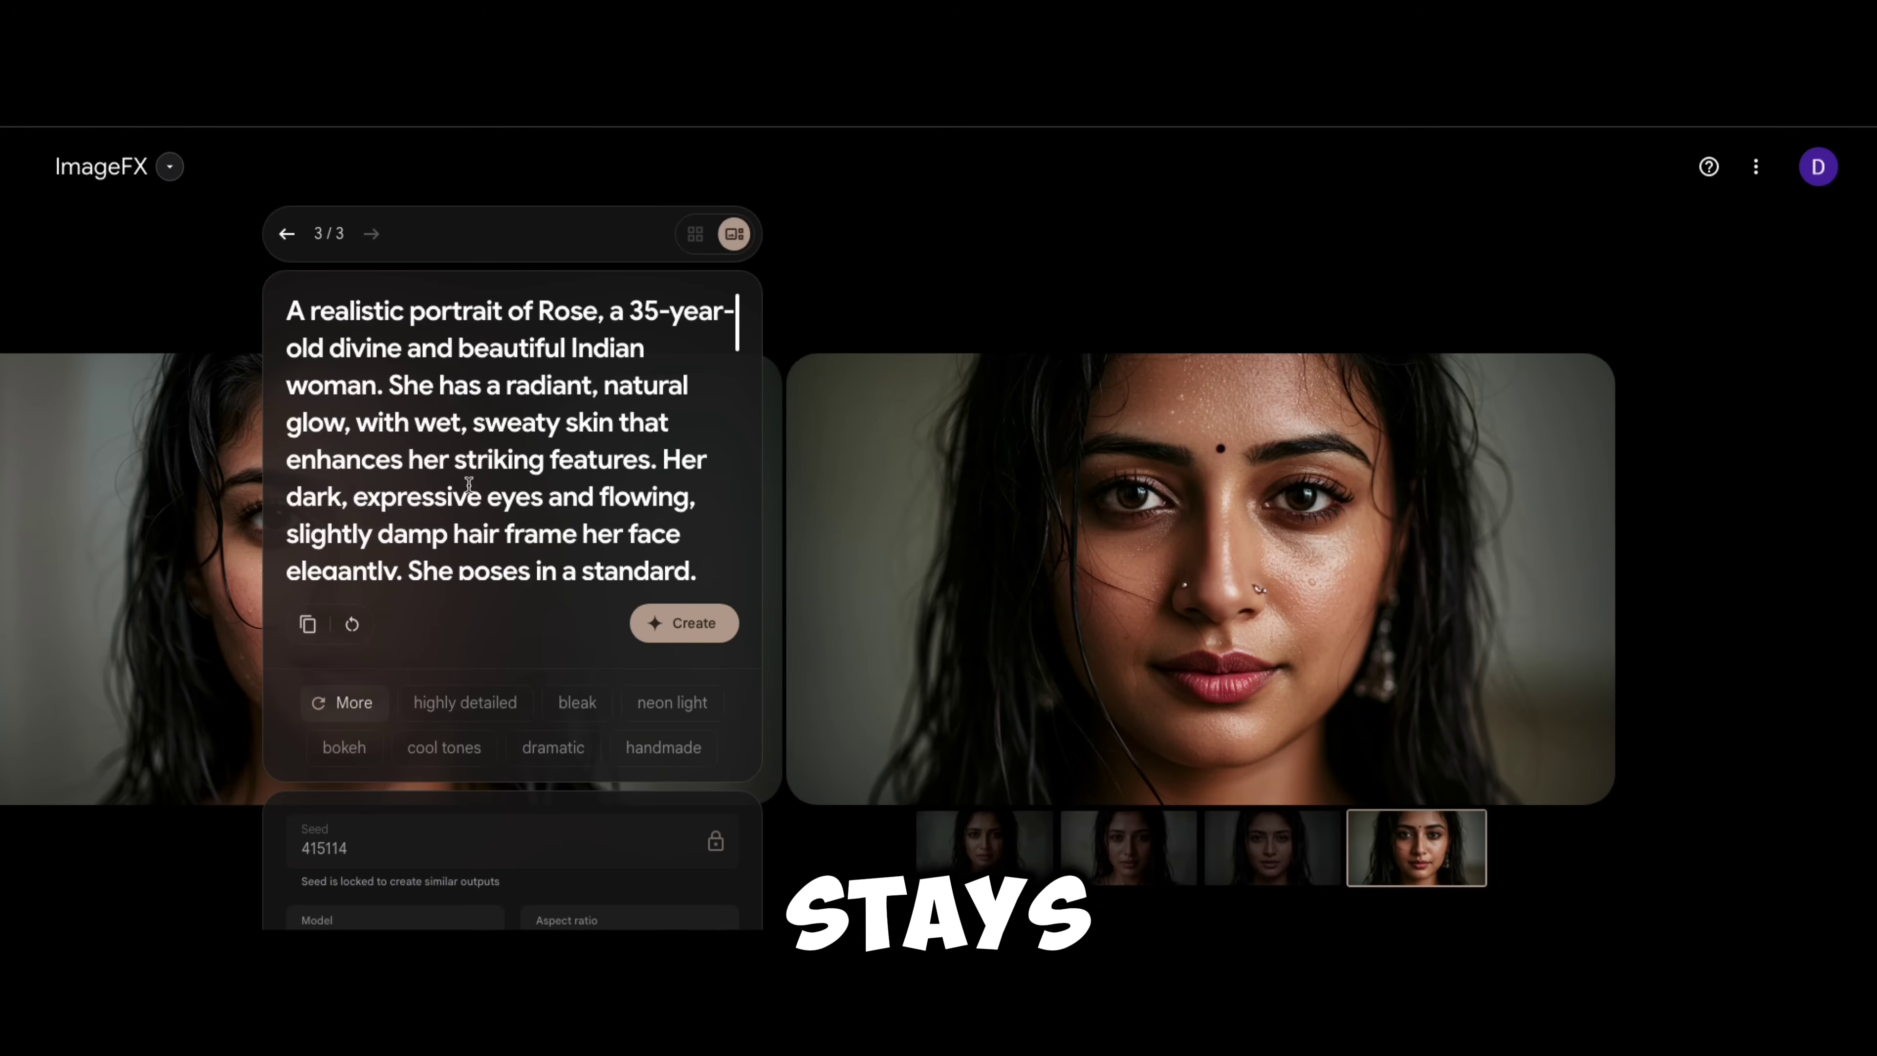
scroll(468, 484, down, 6)
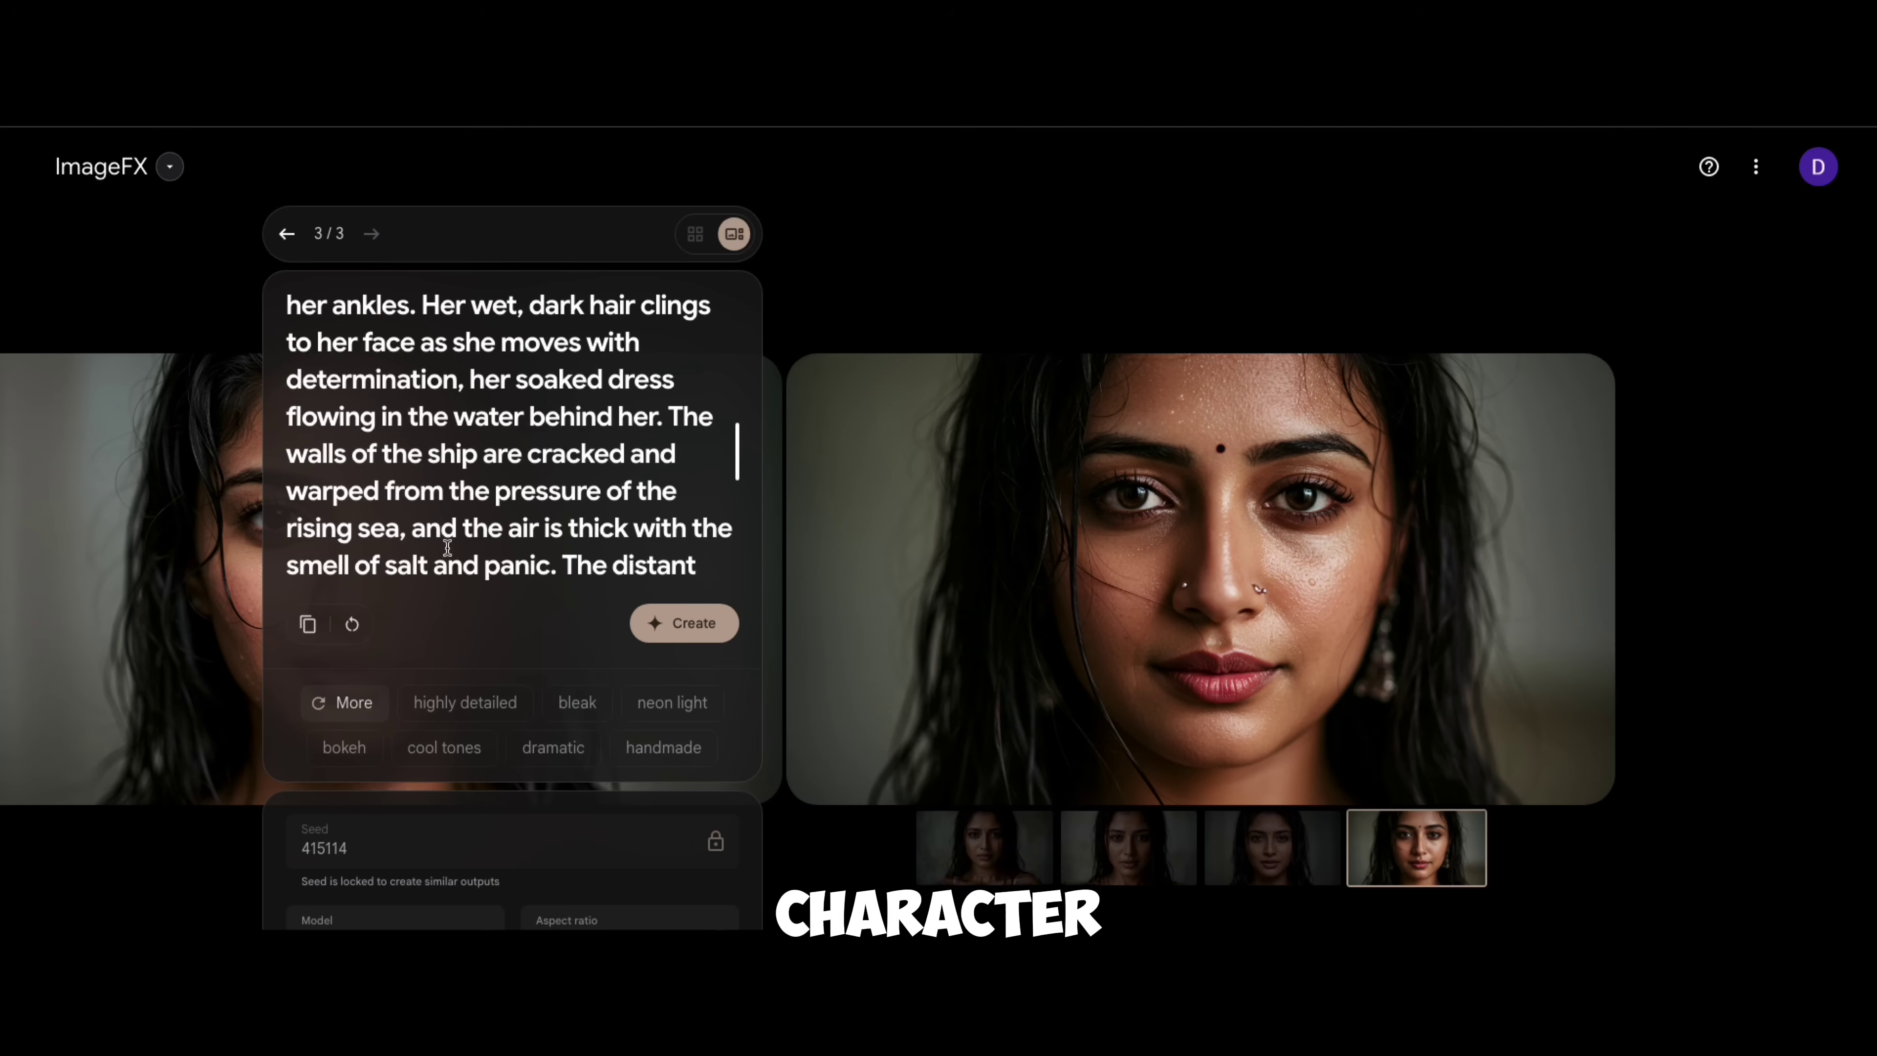
click(688, 626)
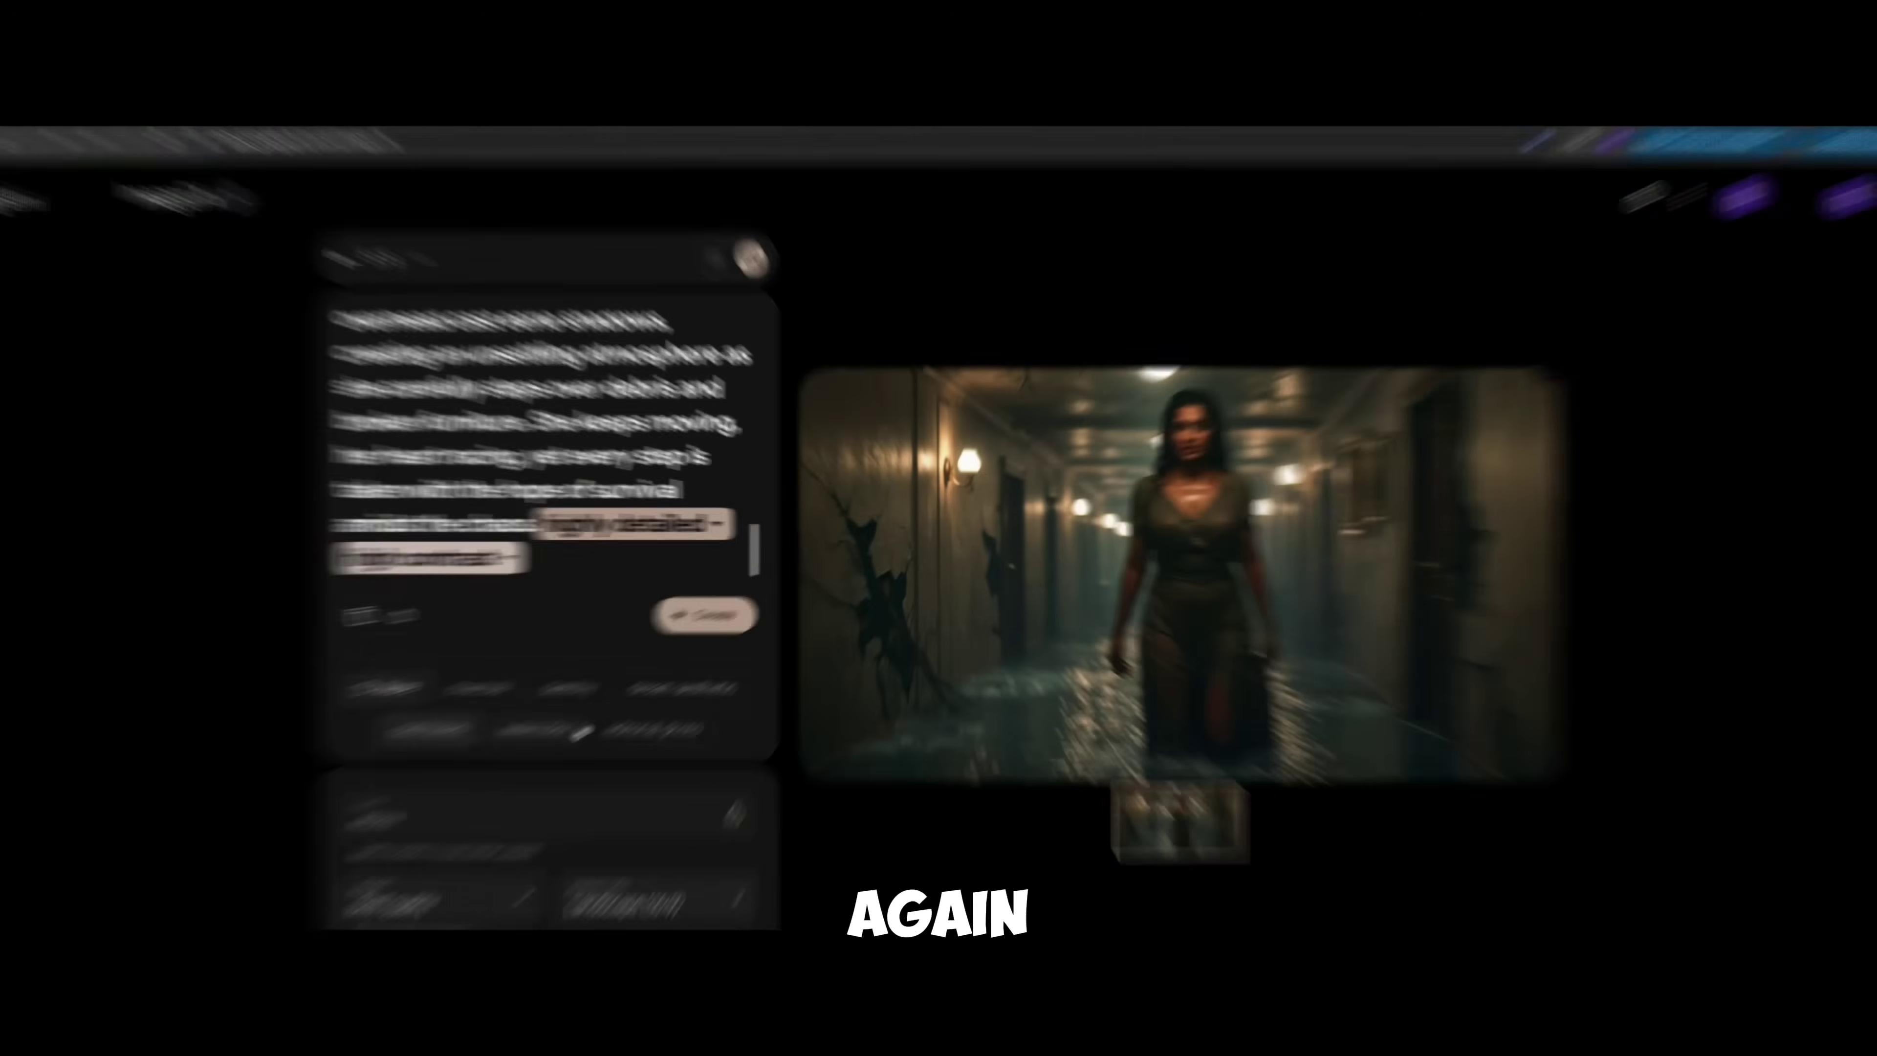
click(628, 748)
Regenerate with the editorial photo tag, giving Rose in a wet dress in the corridor
click(698, 625)
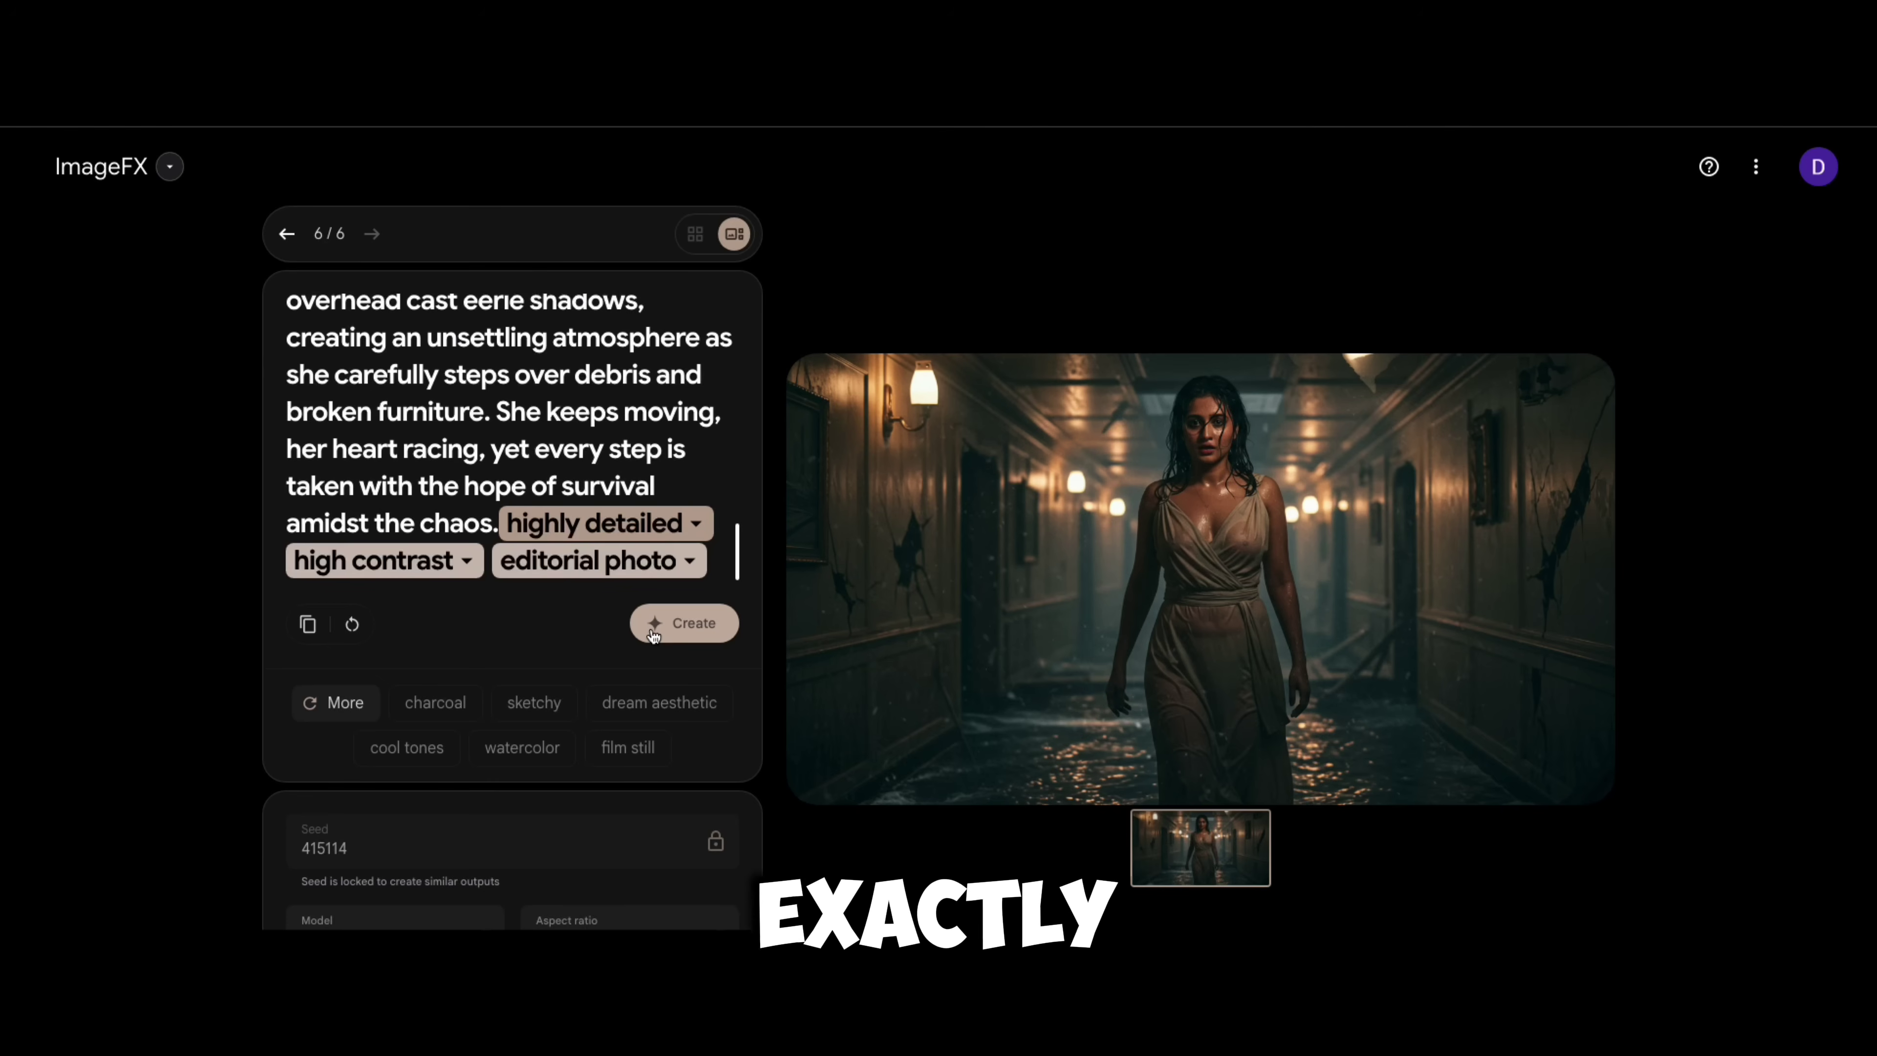
mouse_move(975, 691)
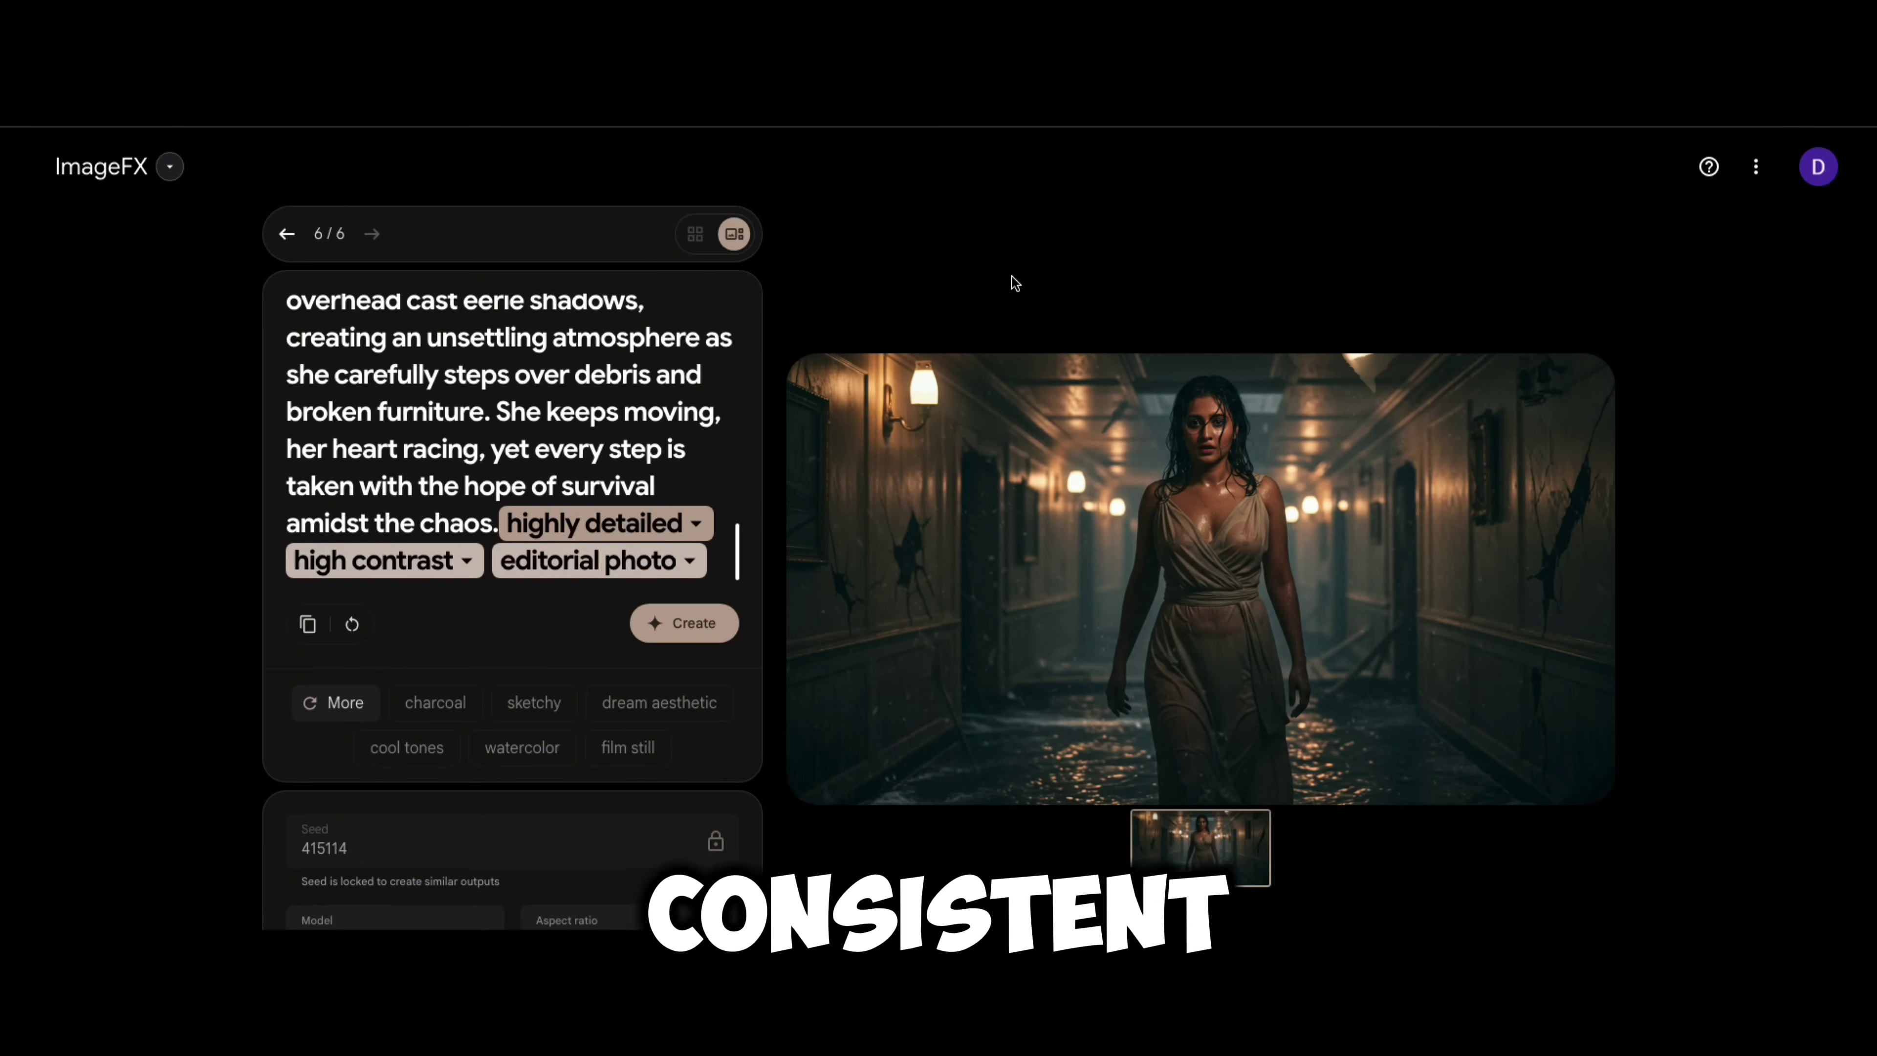
Ask ChatGPT for a story about Rose as a young dancer and select the first scene
mouse_move(1019, 127)
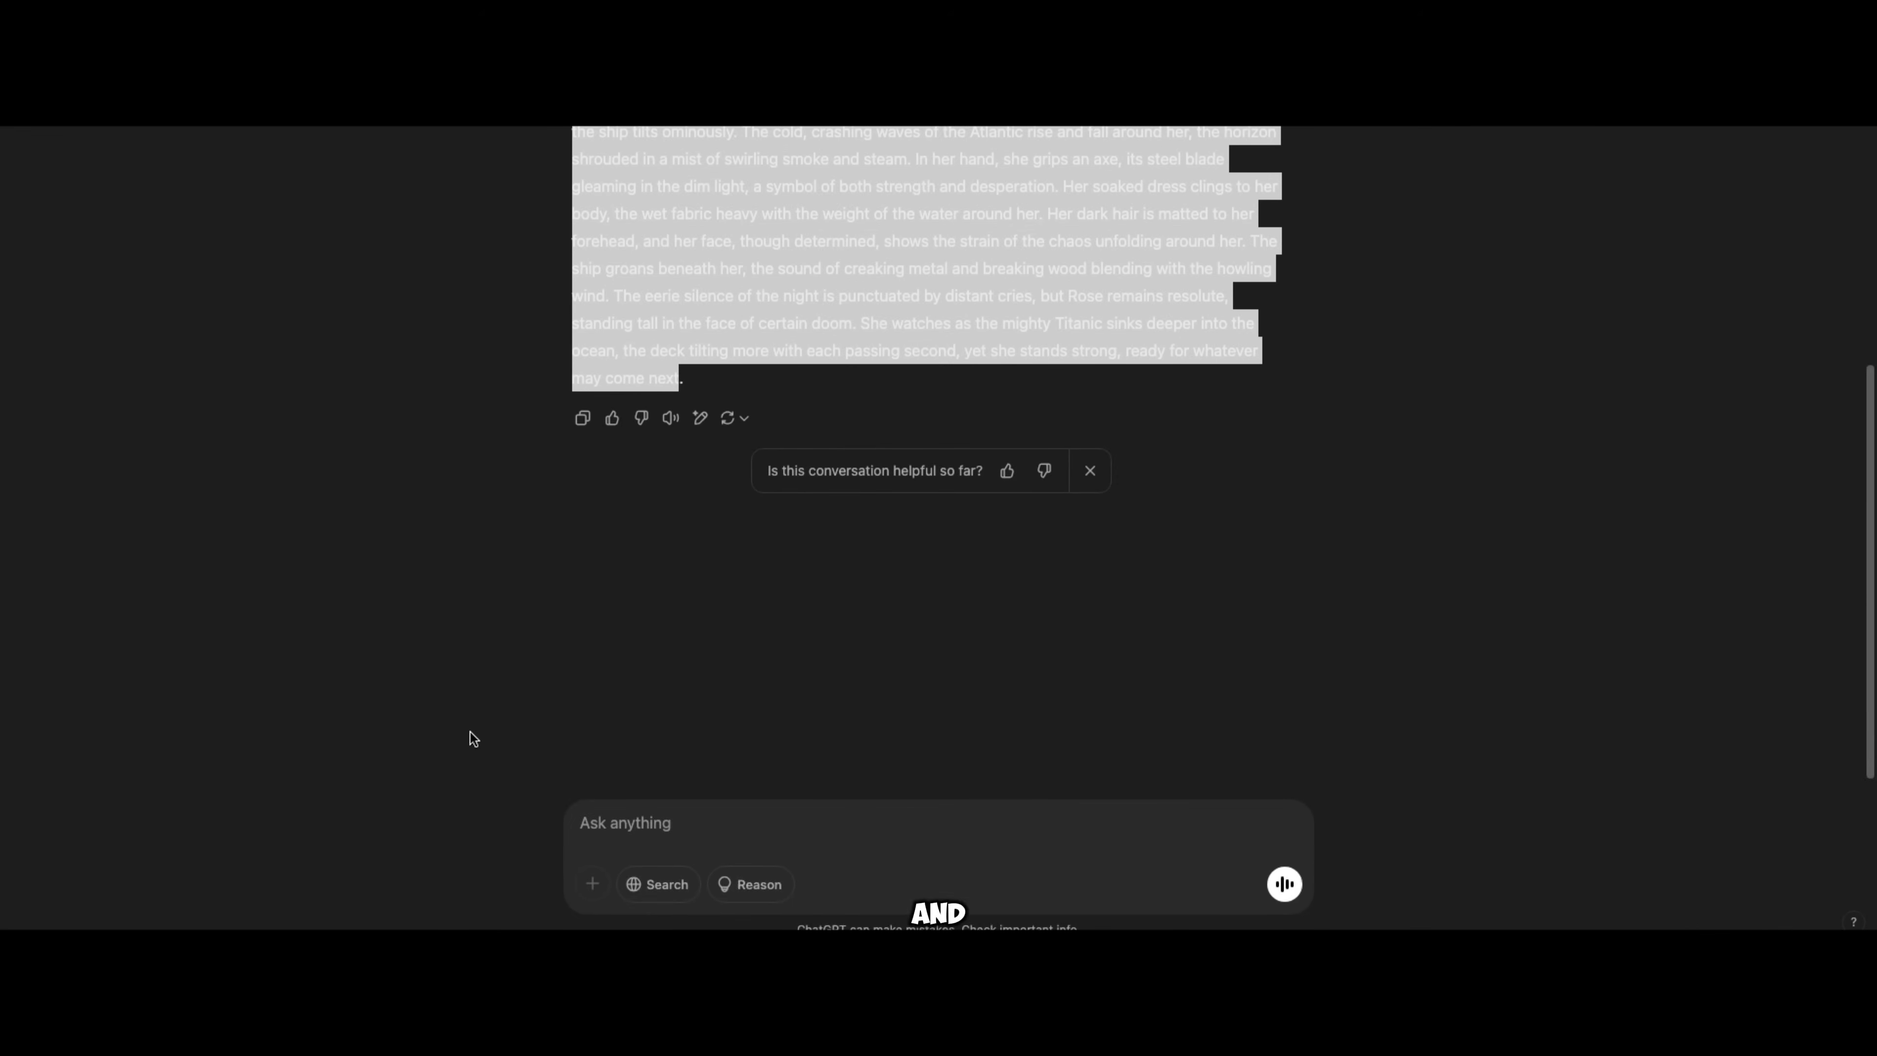
click(669, 770)
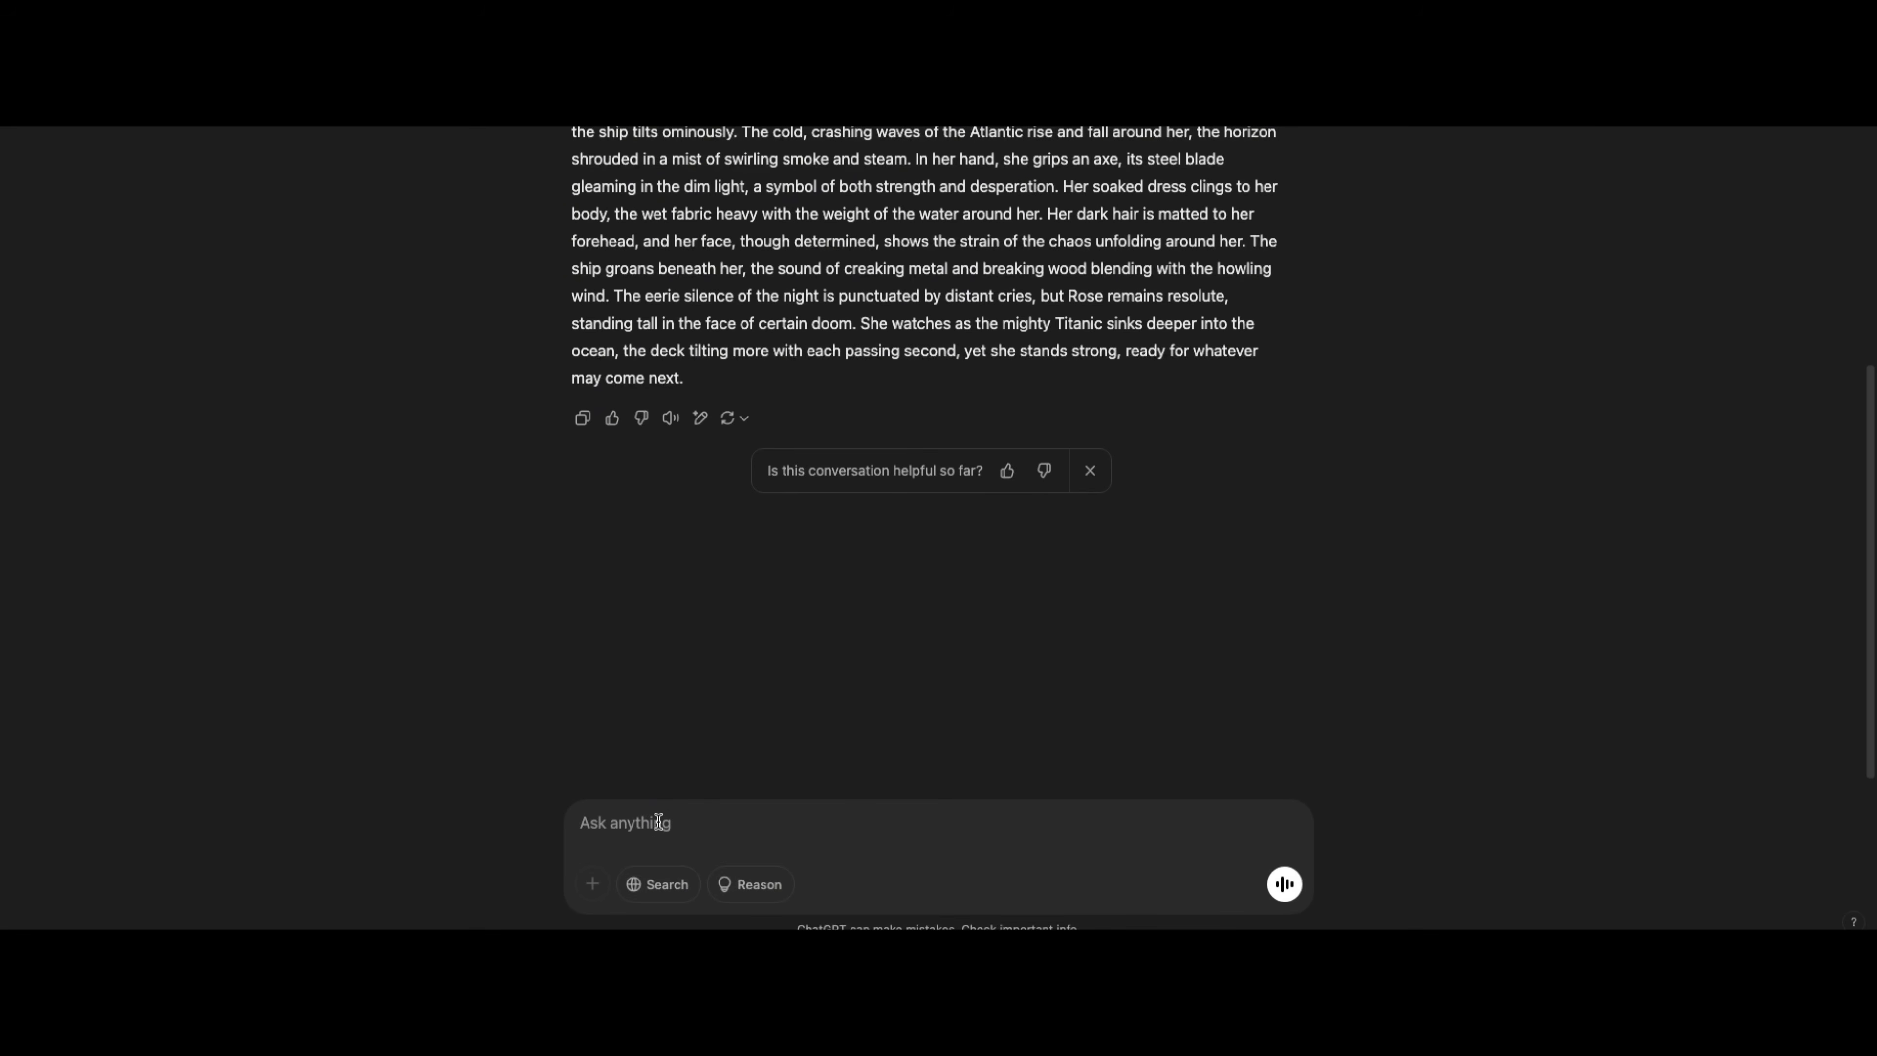
text(Create a short story about Rose, a young dancer discovering her true passion and purpose in the world of dance.)
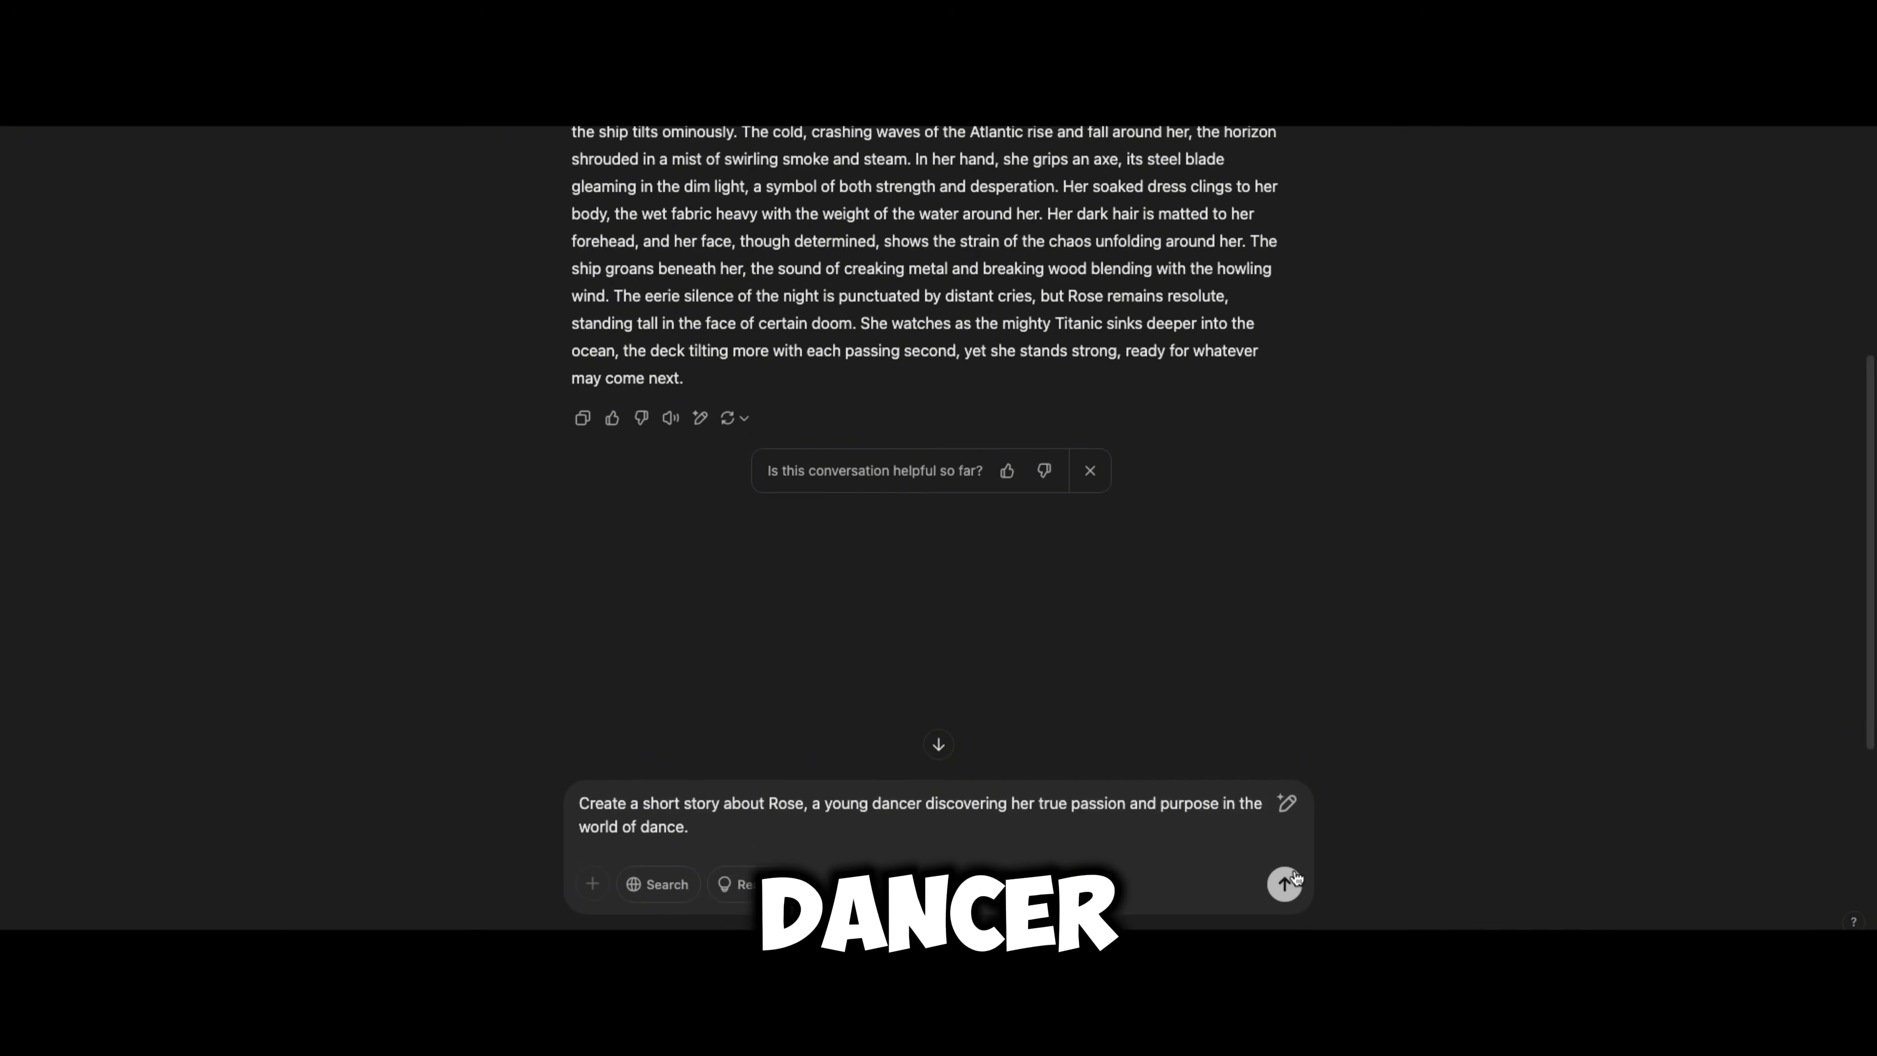
click(1286, 885)
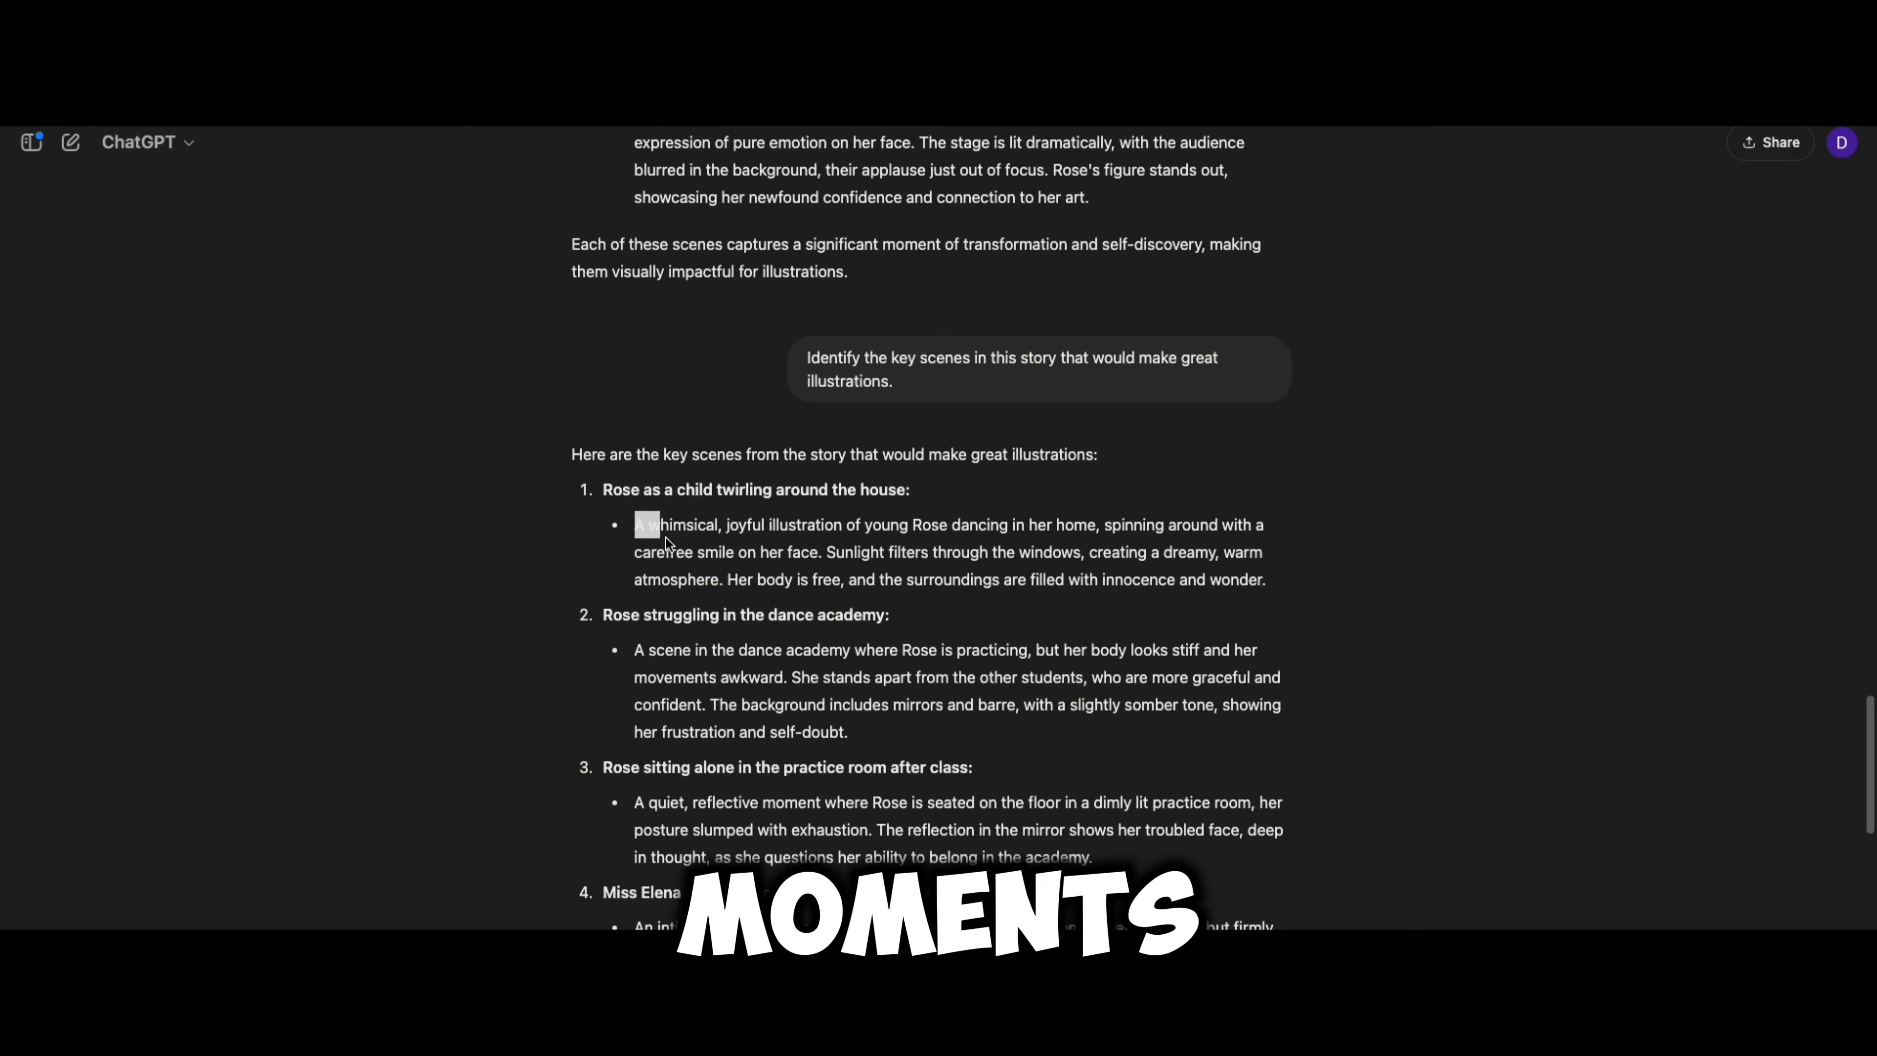
drag(637, 524, 1068, 605)
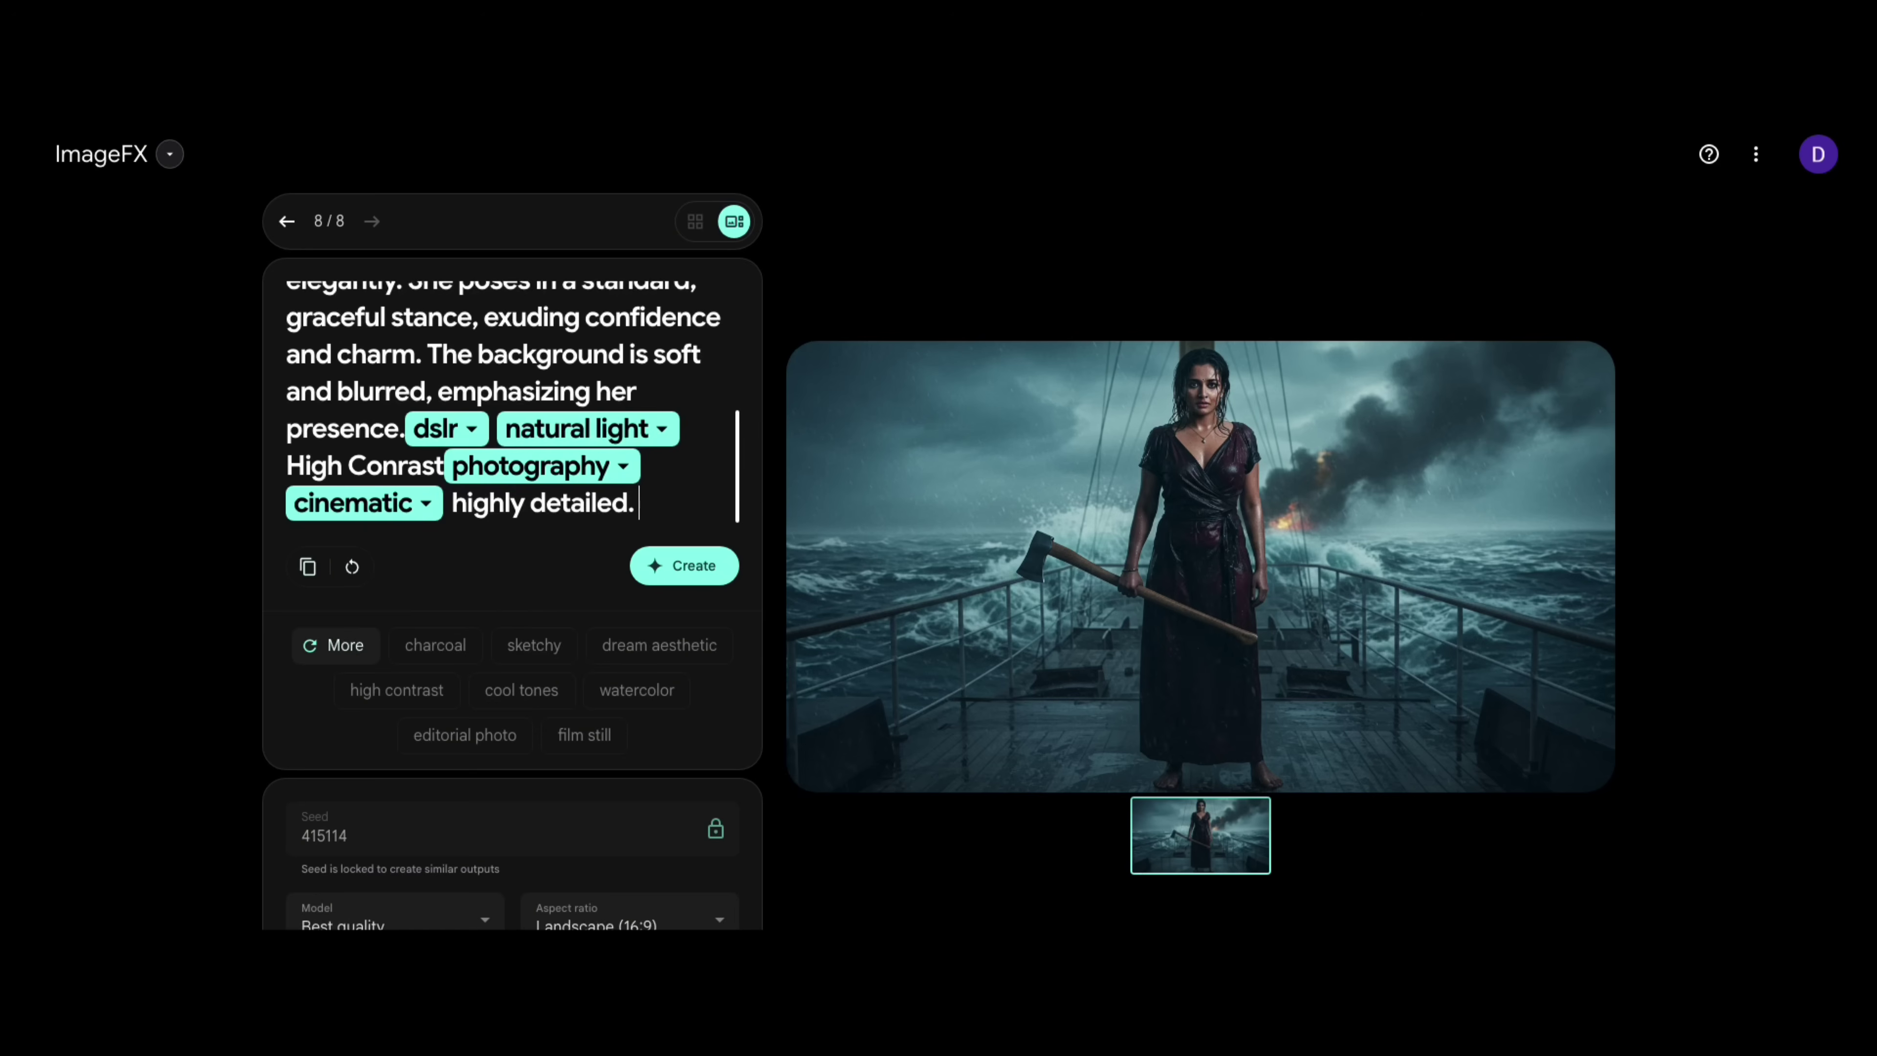
Replace the prompt with the dancing-at-home scene and generate it on locked seed 415114
scroll(473, 414, up, 5)
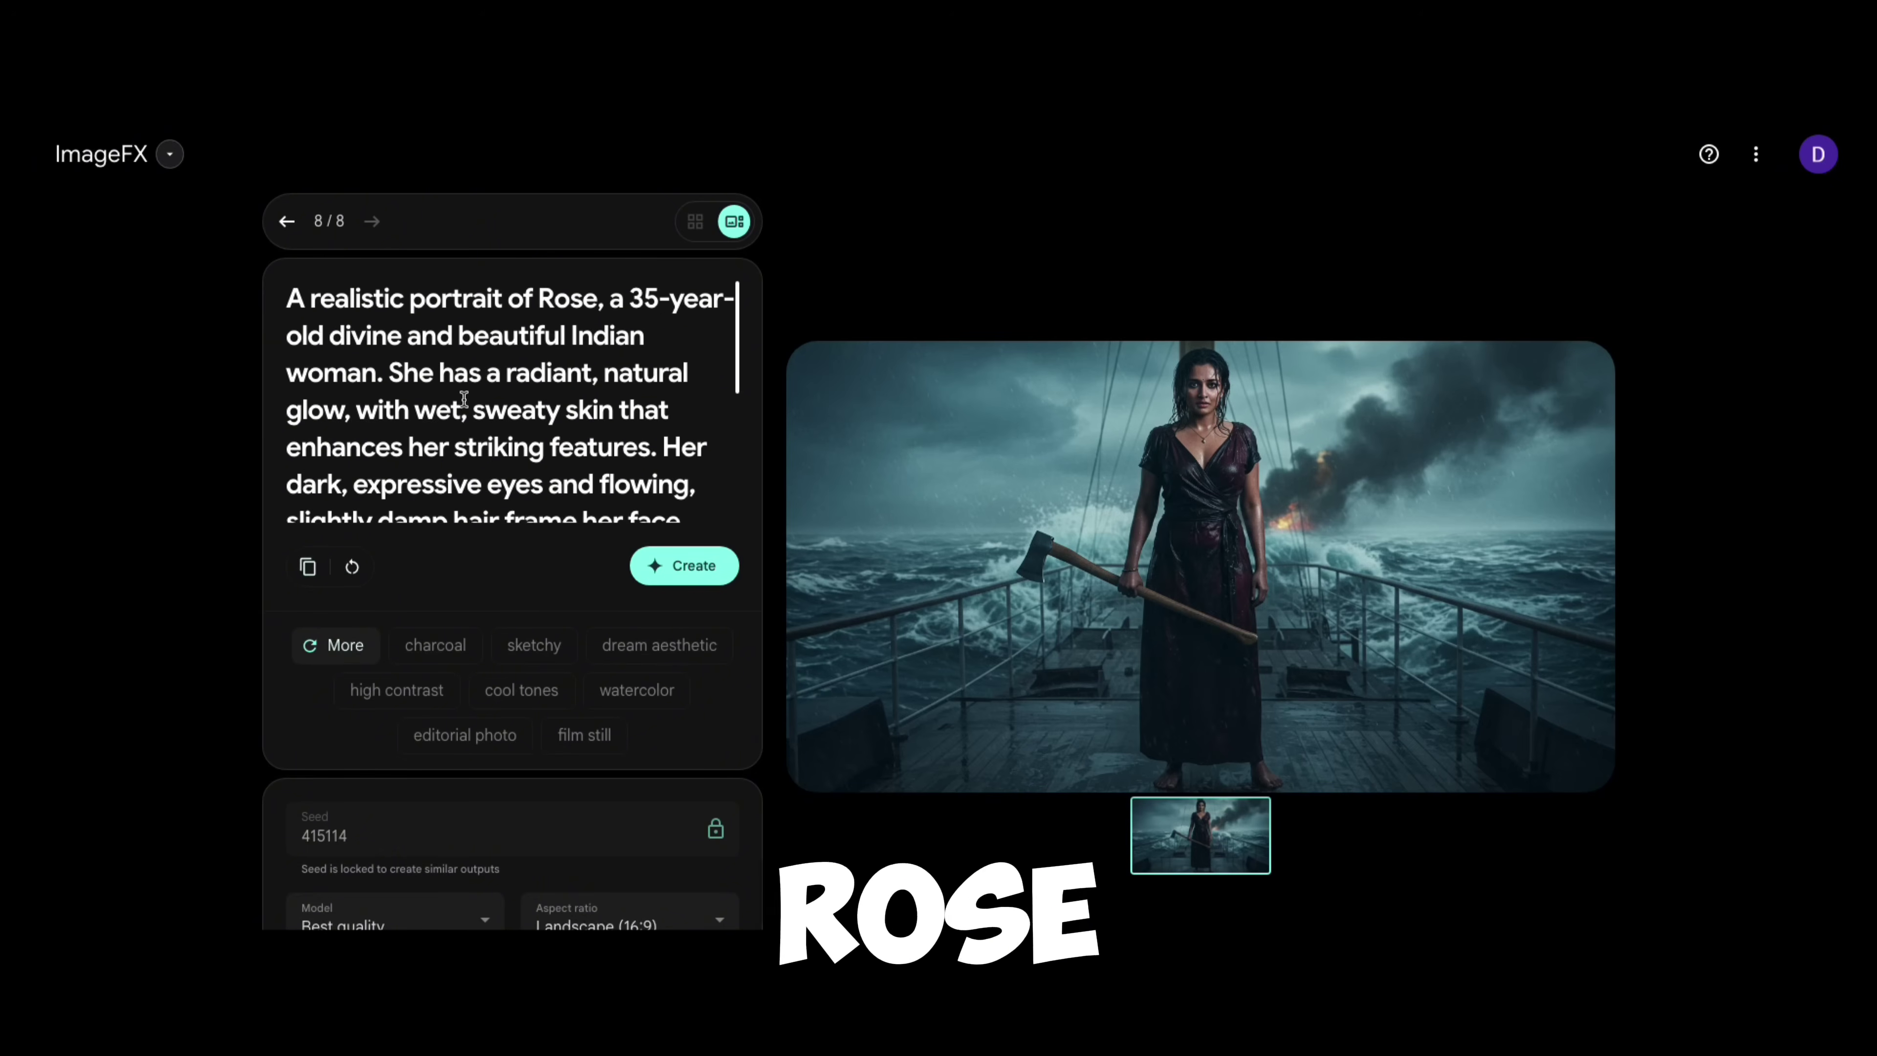
scroll(658, 464, down, 10)
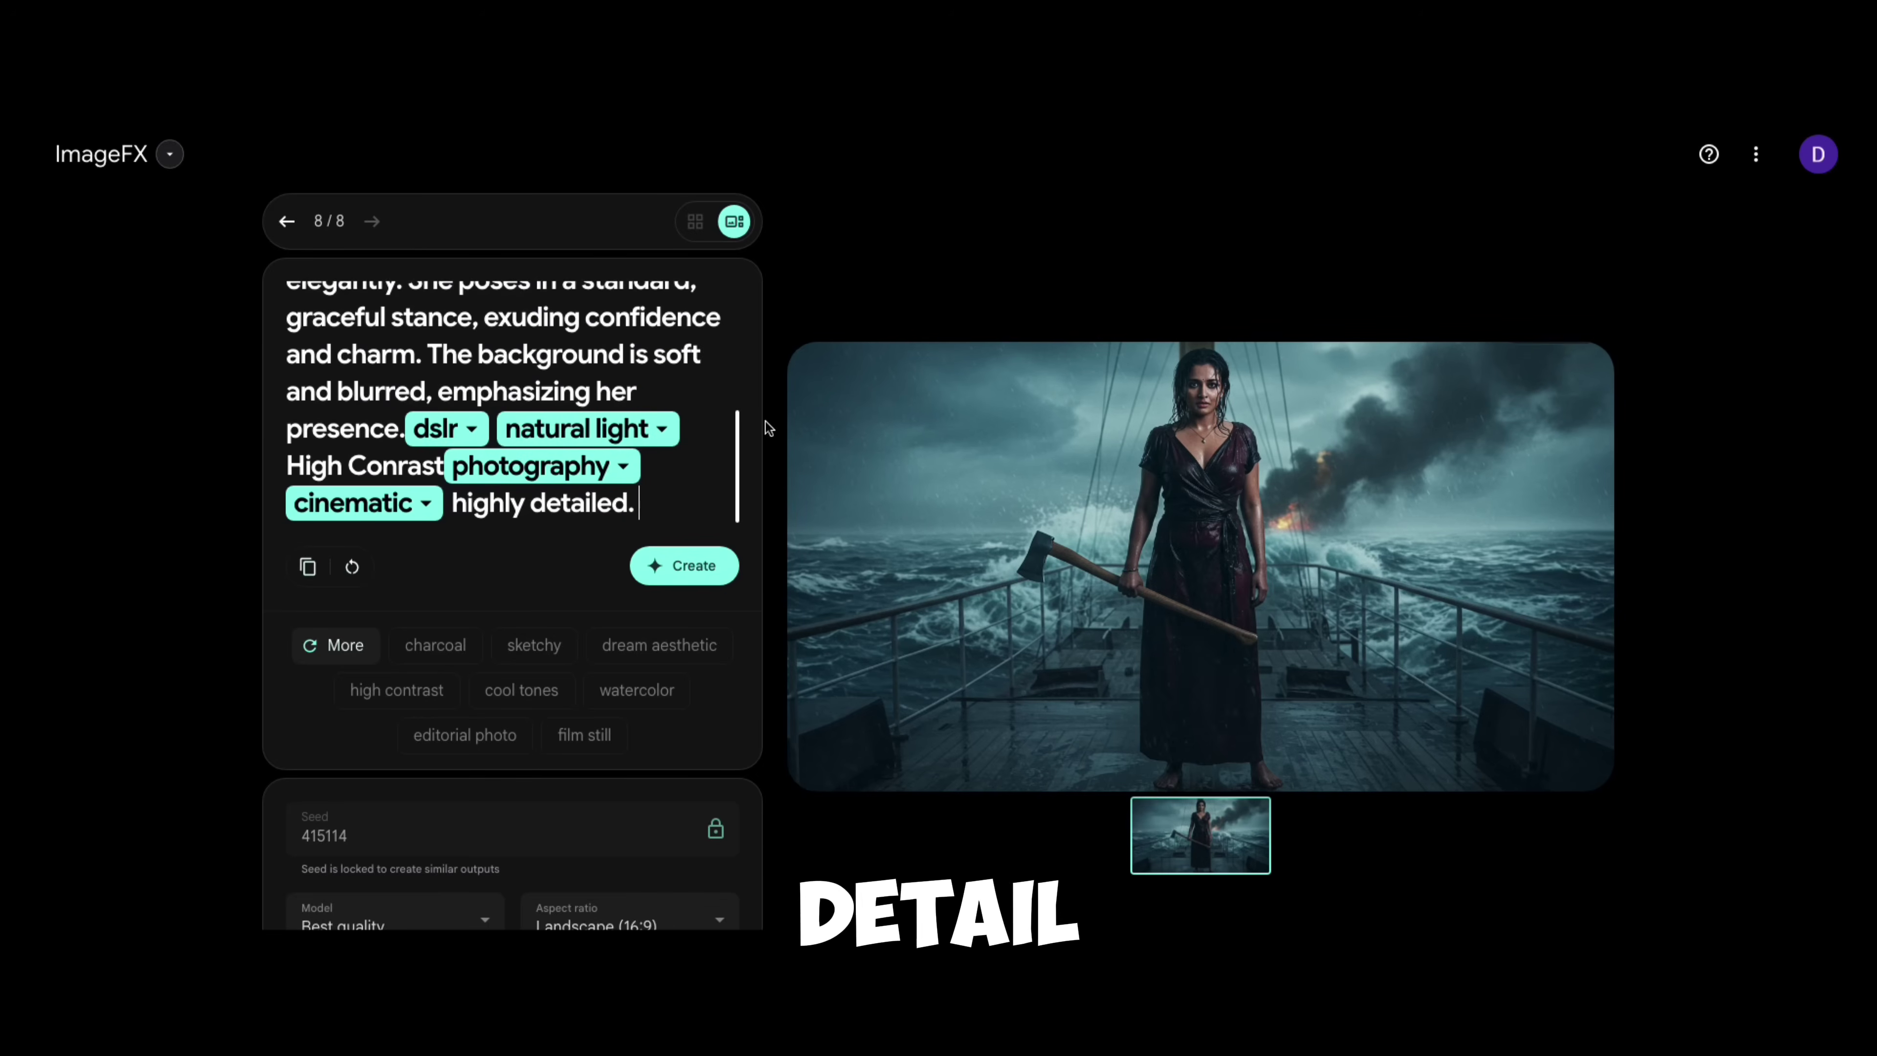
key(ctrl+a)
key(ctrl+v)
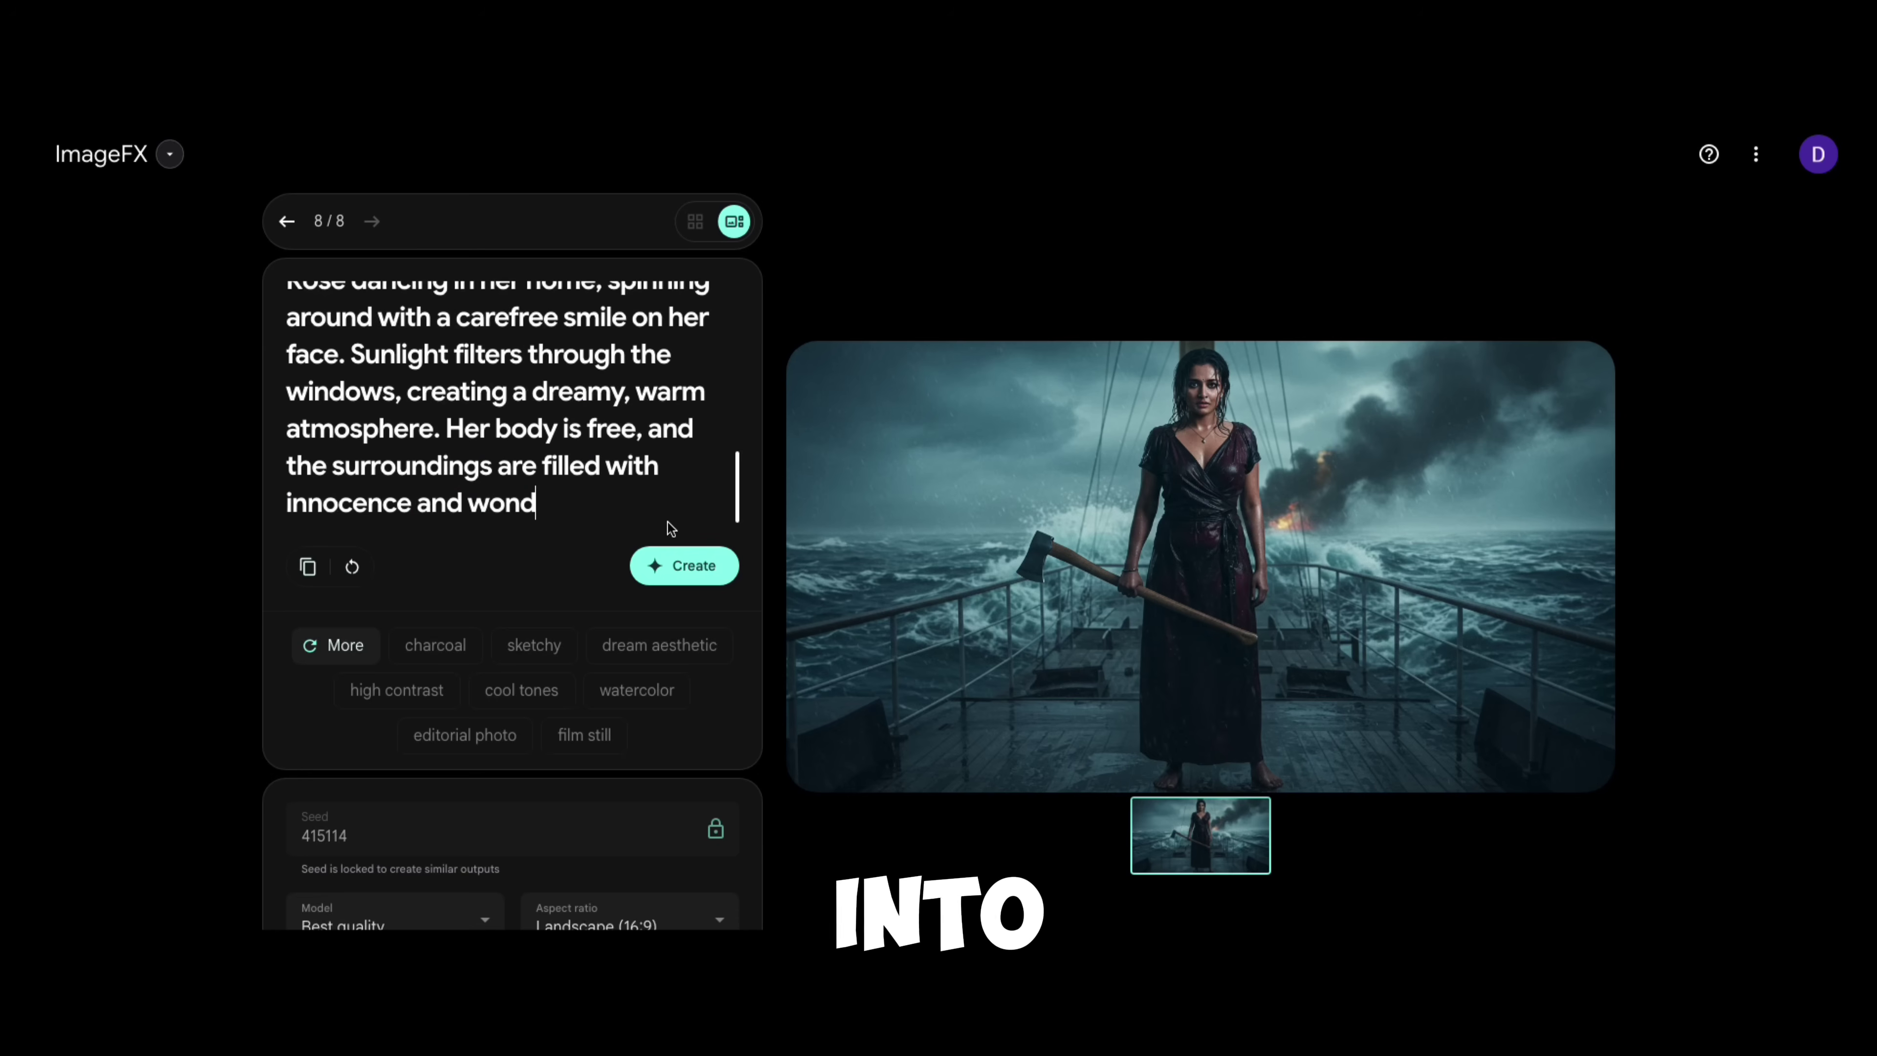
scroll(362, 466, up, 3)
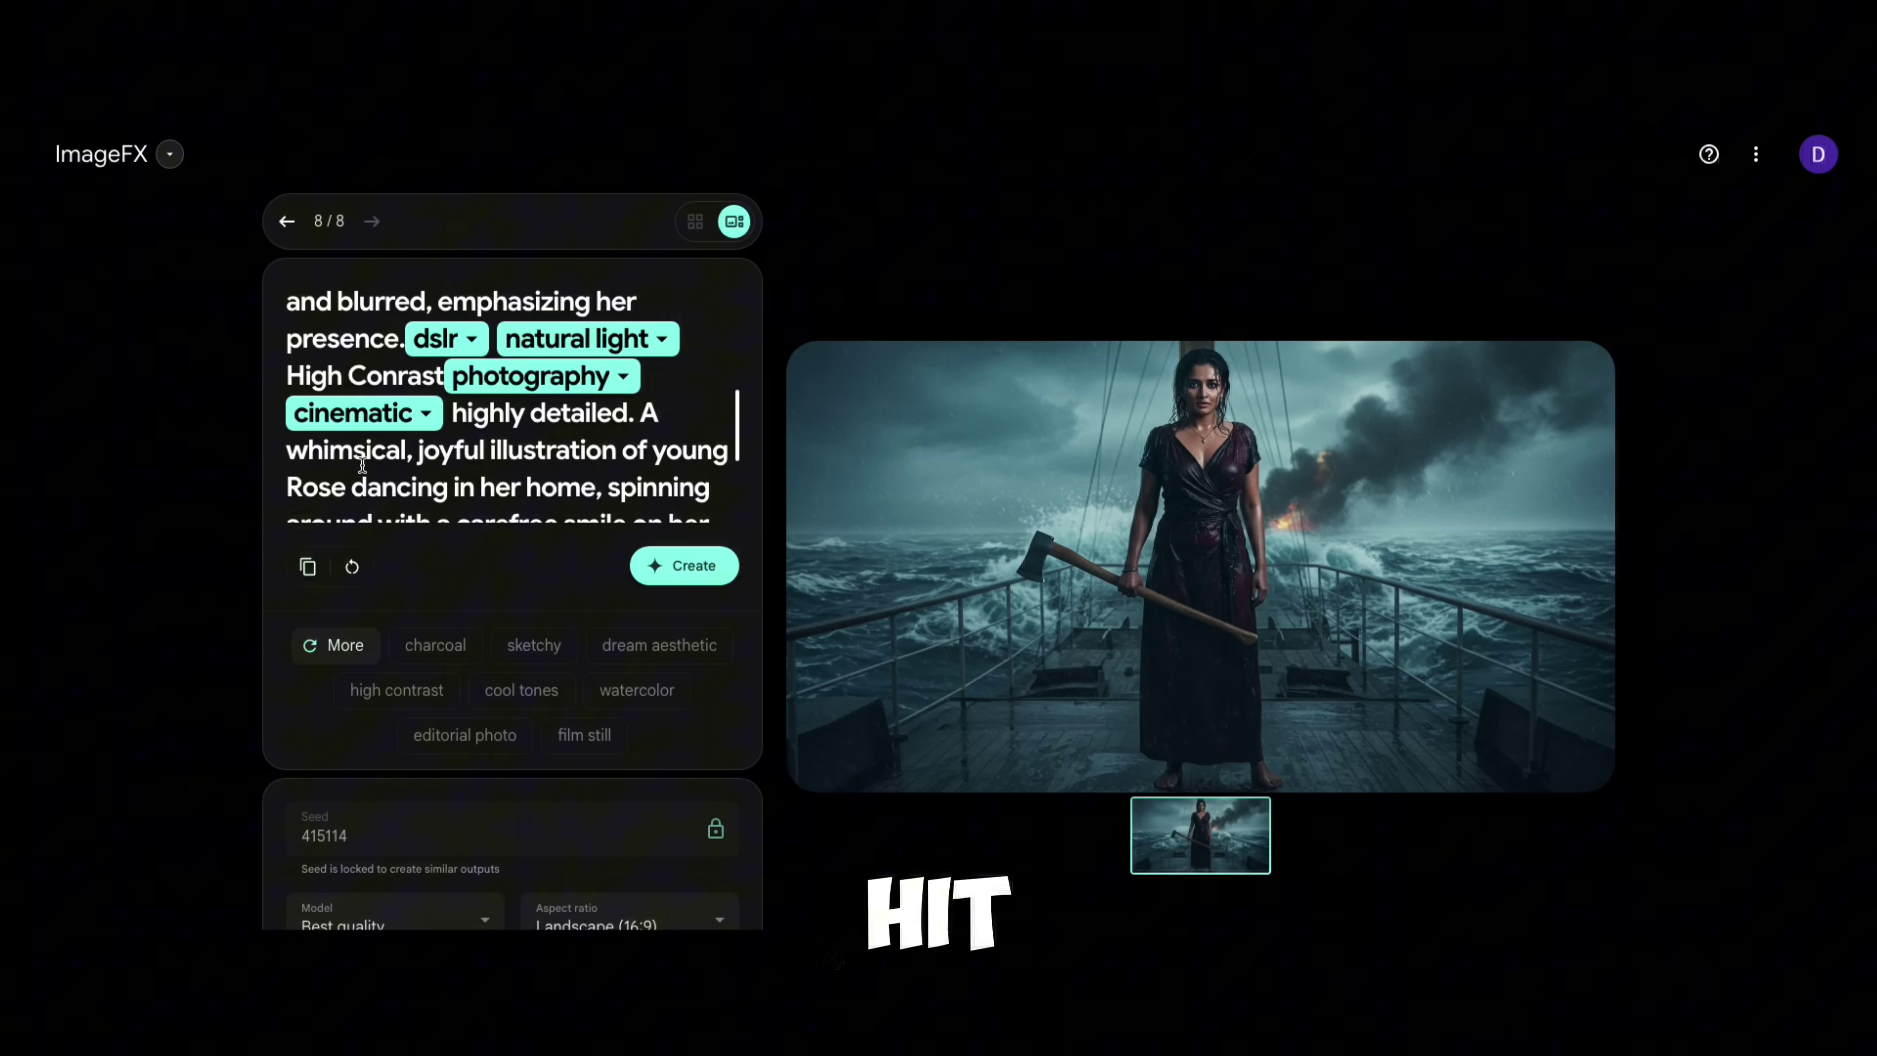
click(690, 569)
scroll(571, 444, down, 3)
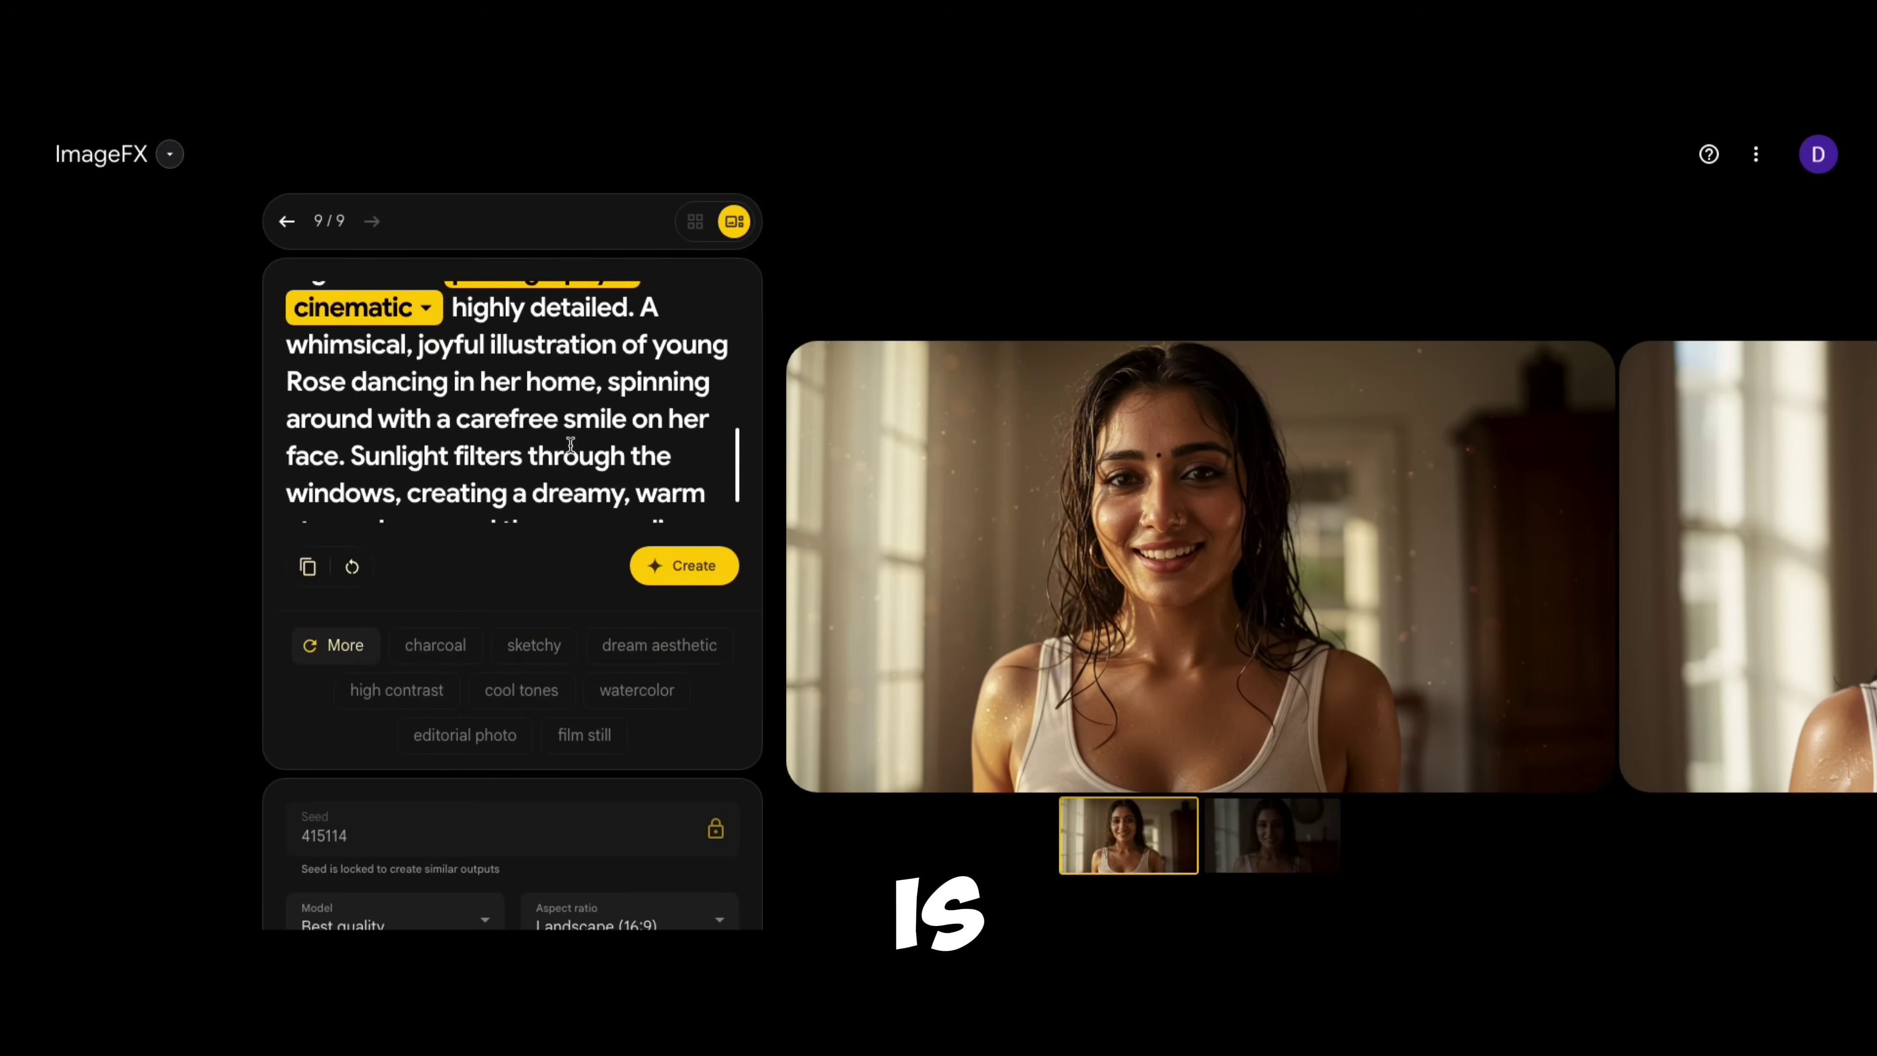
Generate the exhausted practice-room scene and compare the first two resulting images of Rose
click(1826, 676)
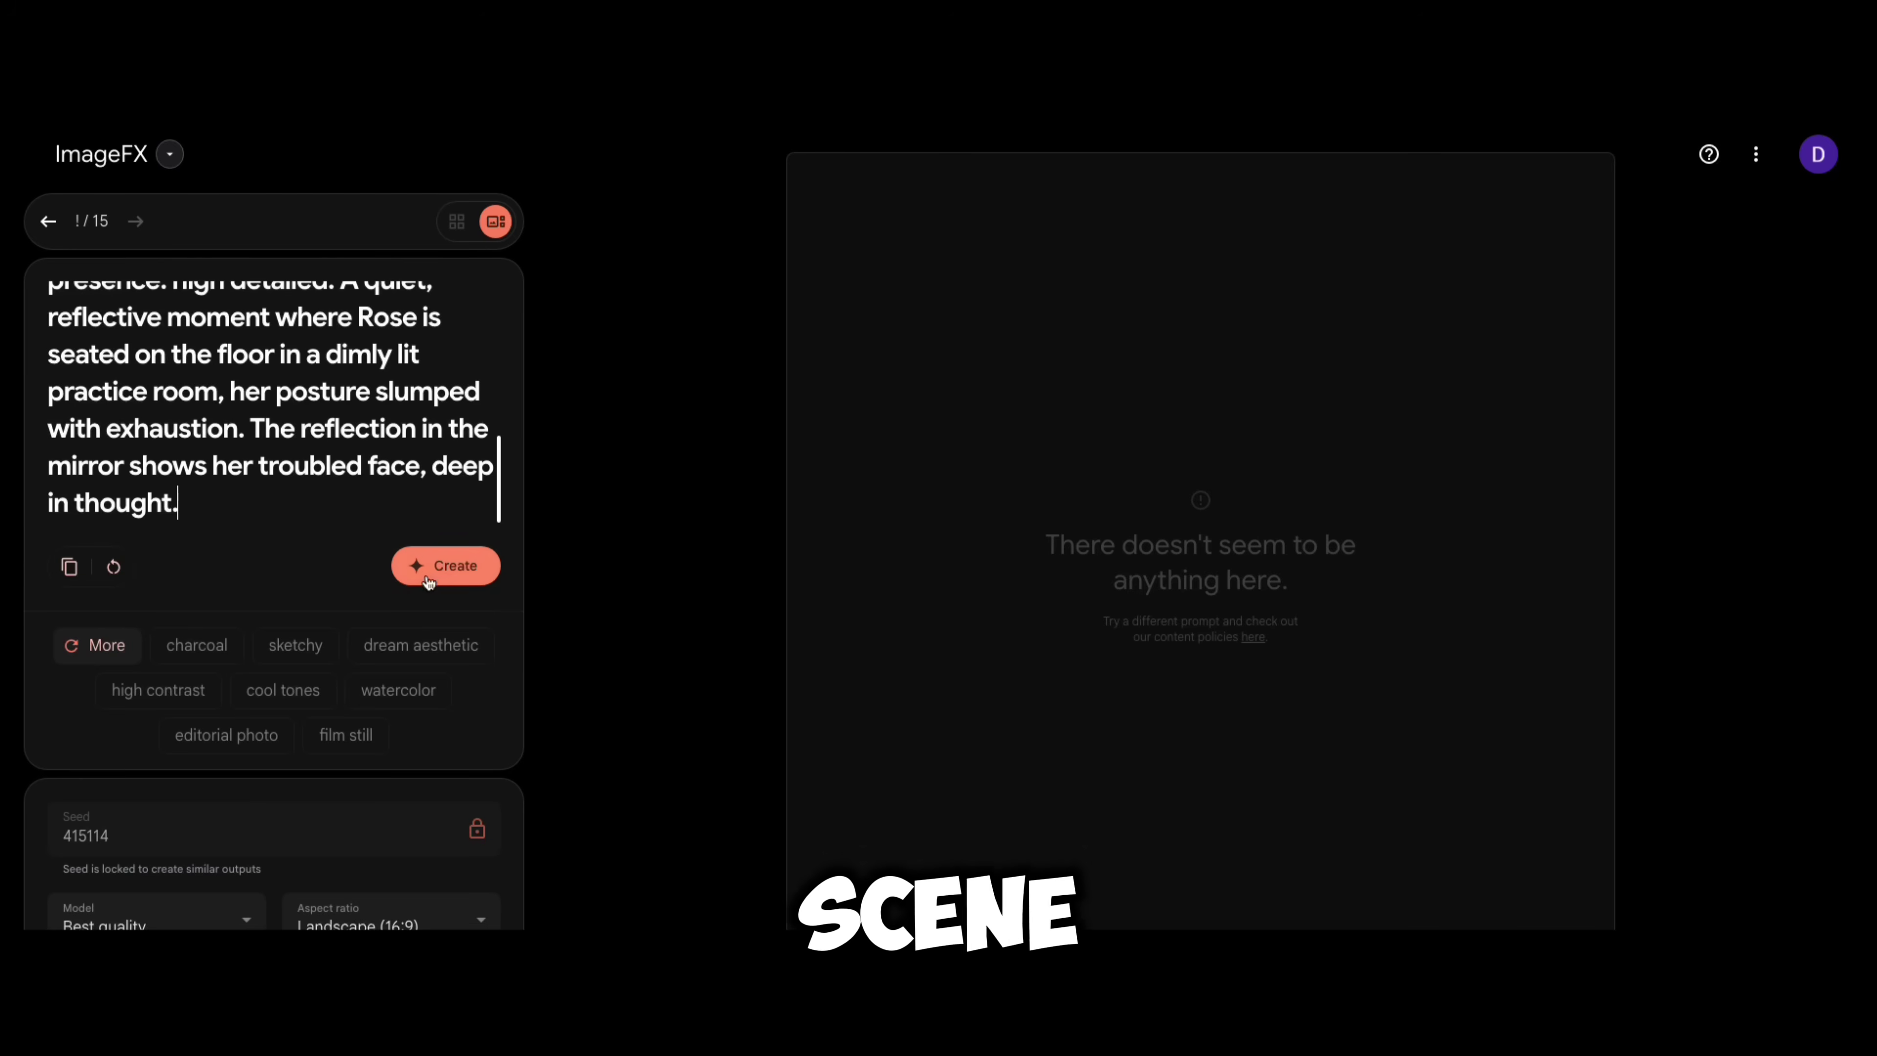
click(428, 579)
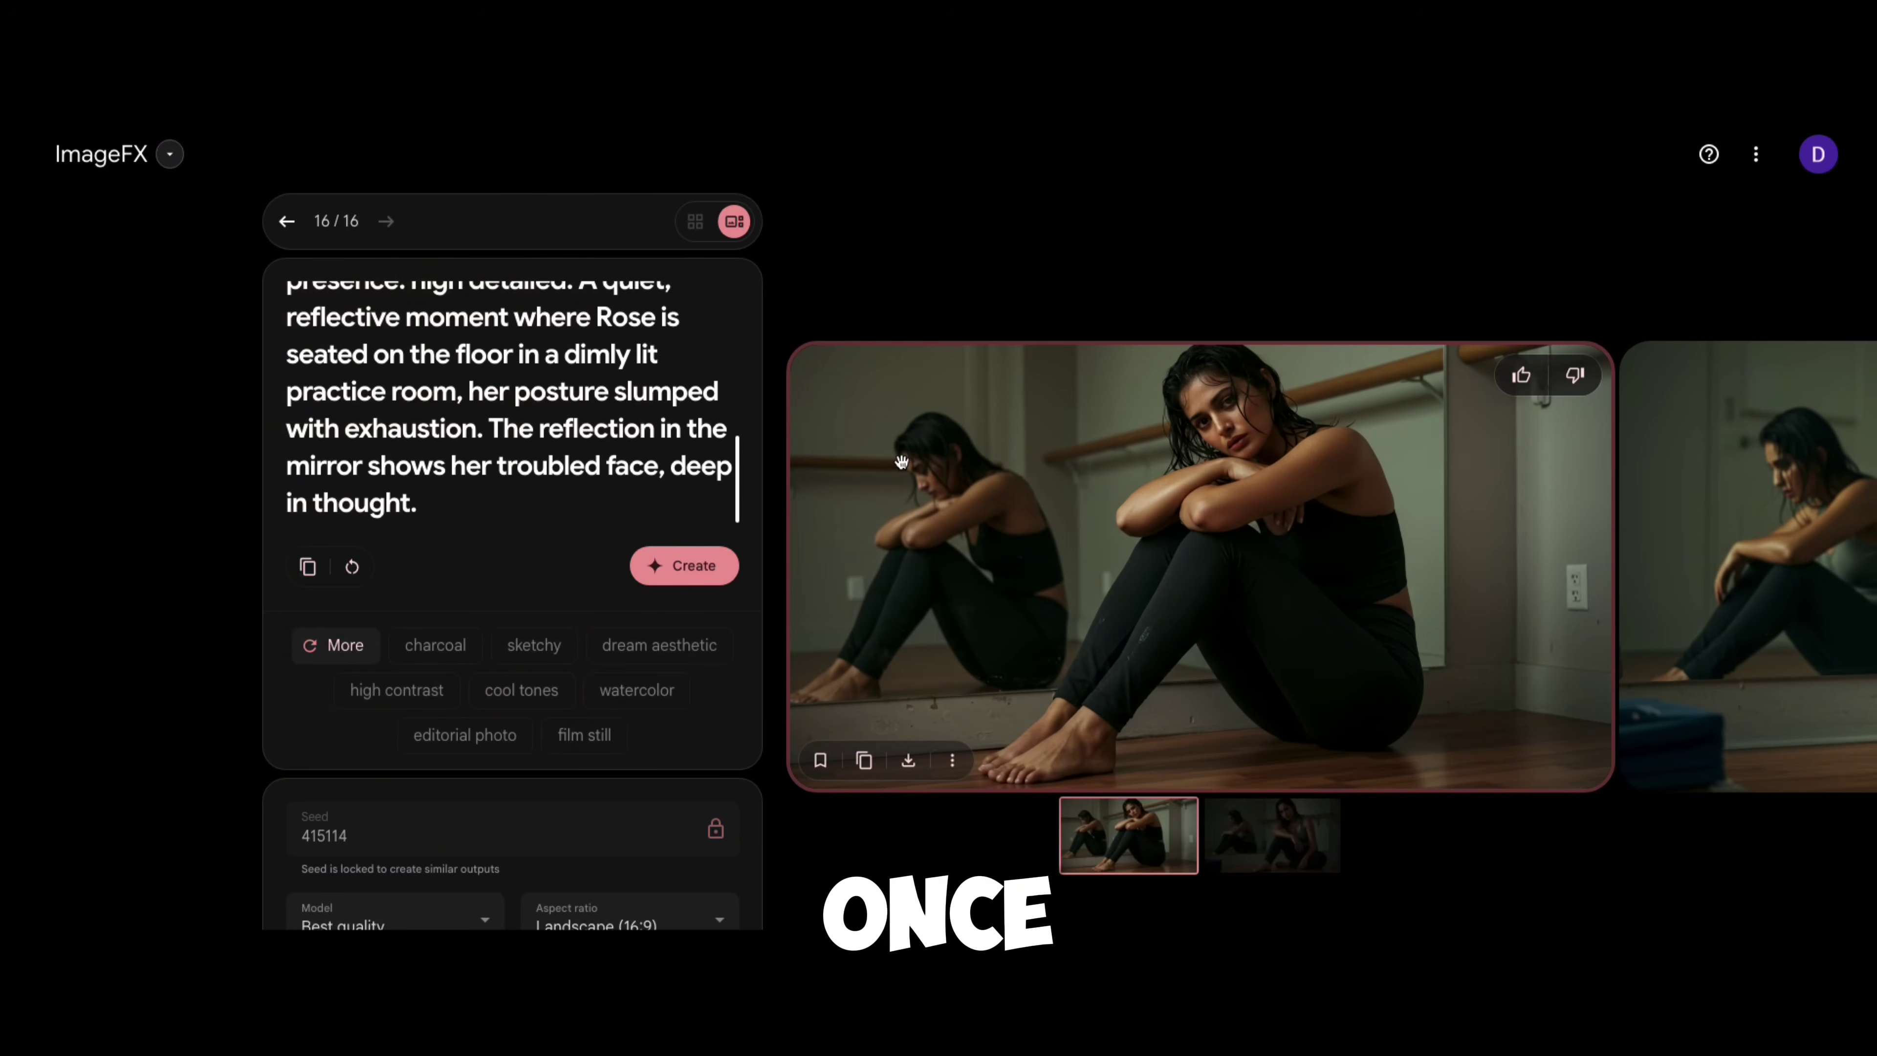
click(1269, 859)
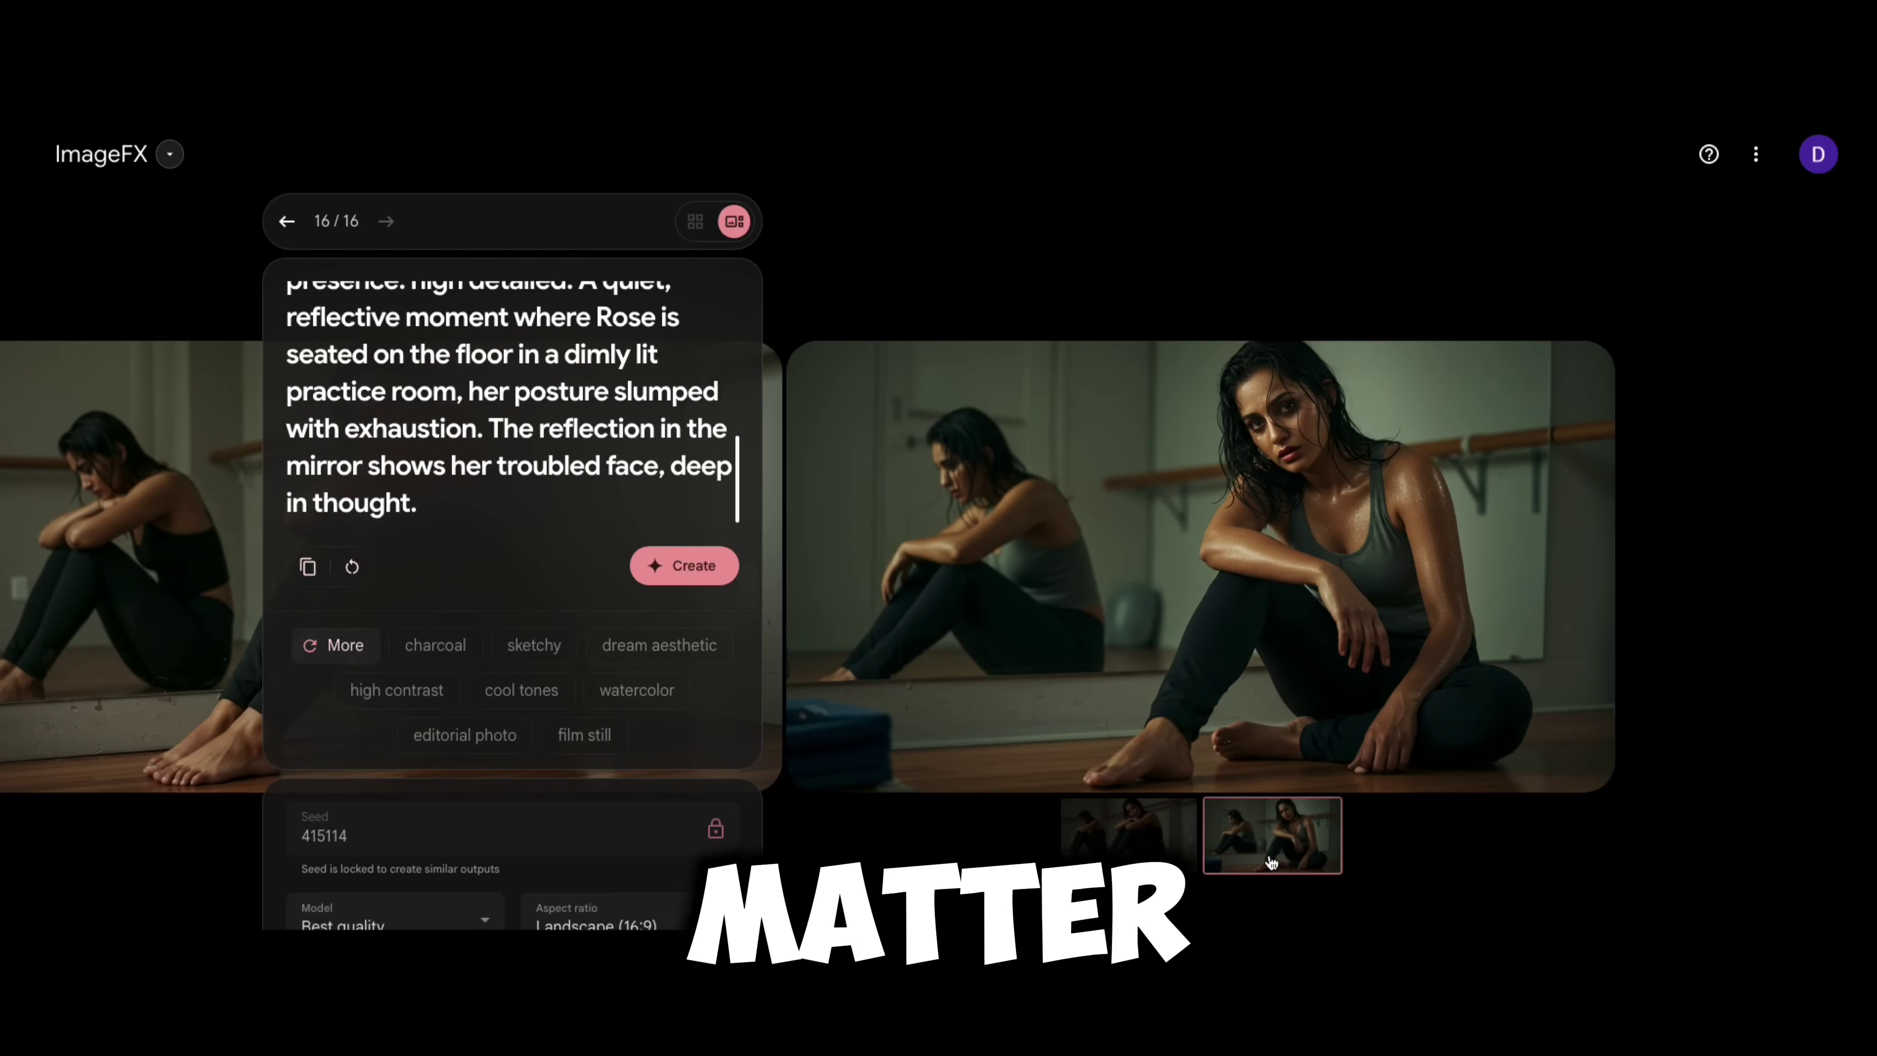
click(1106, 849)
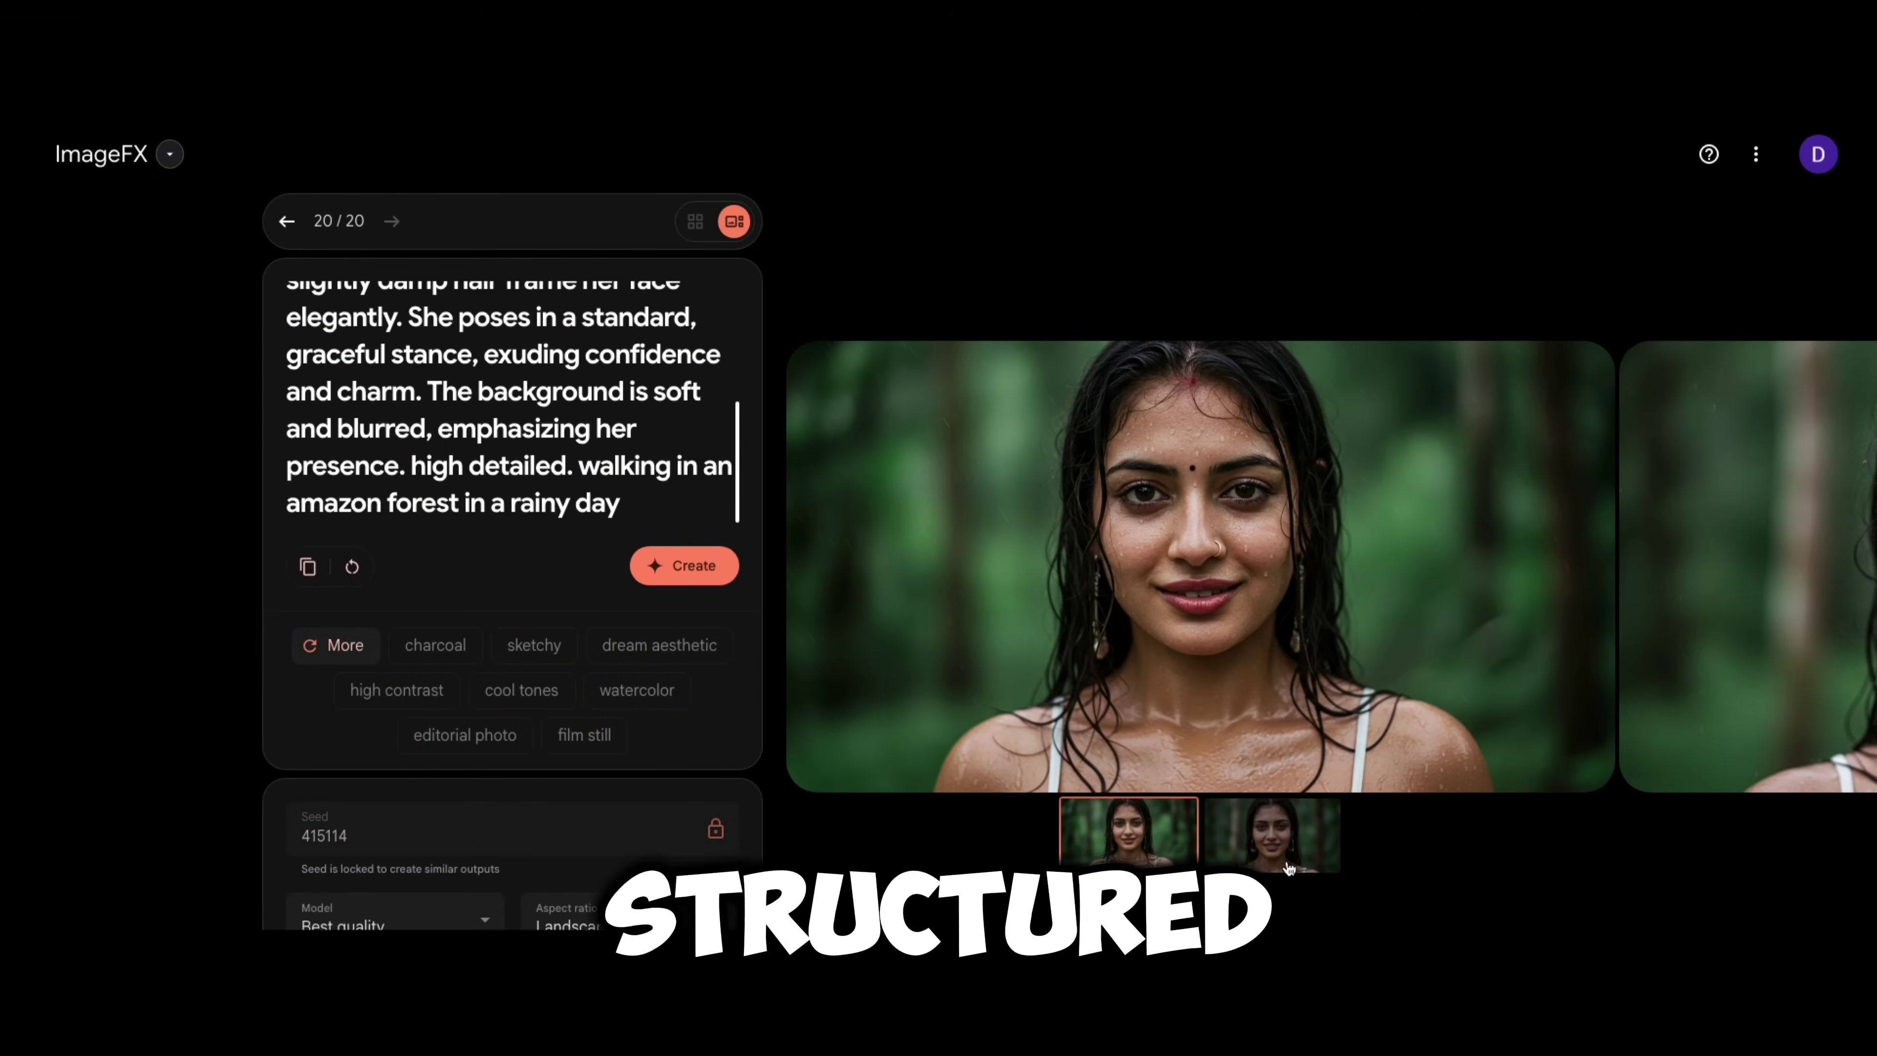
Review the rainy forest, coffee-shop and forest long-shot images of Rose
click(1285, 866)
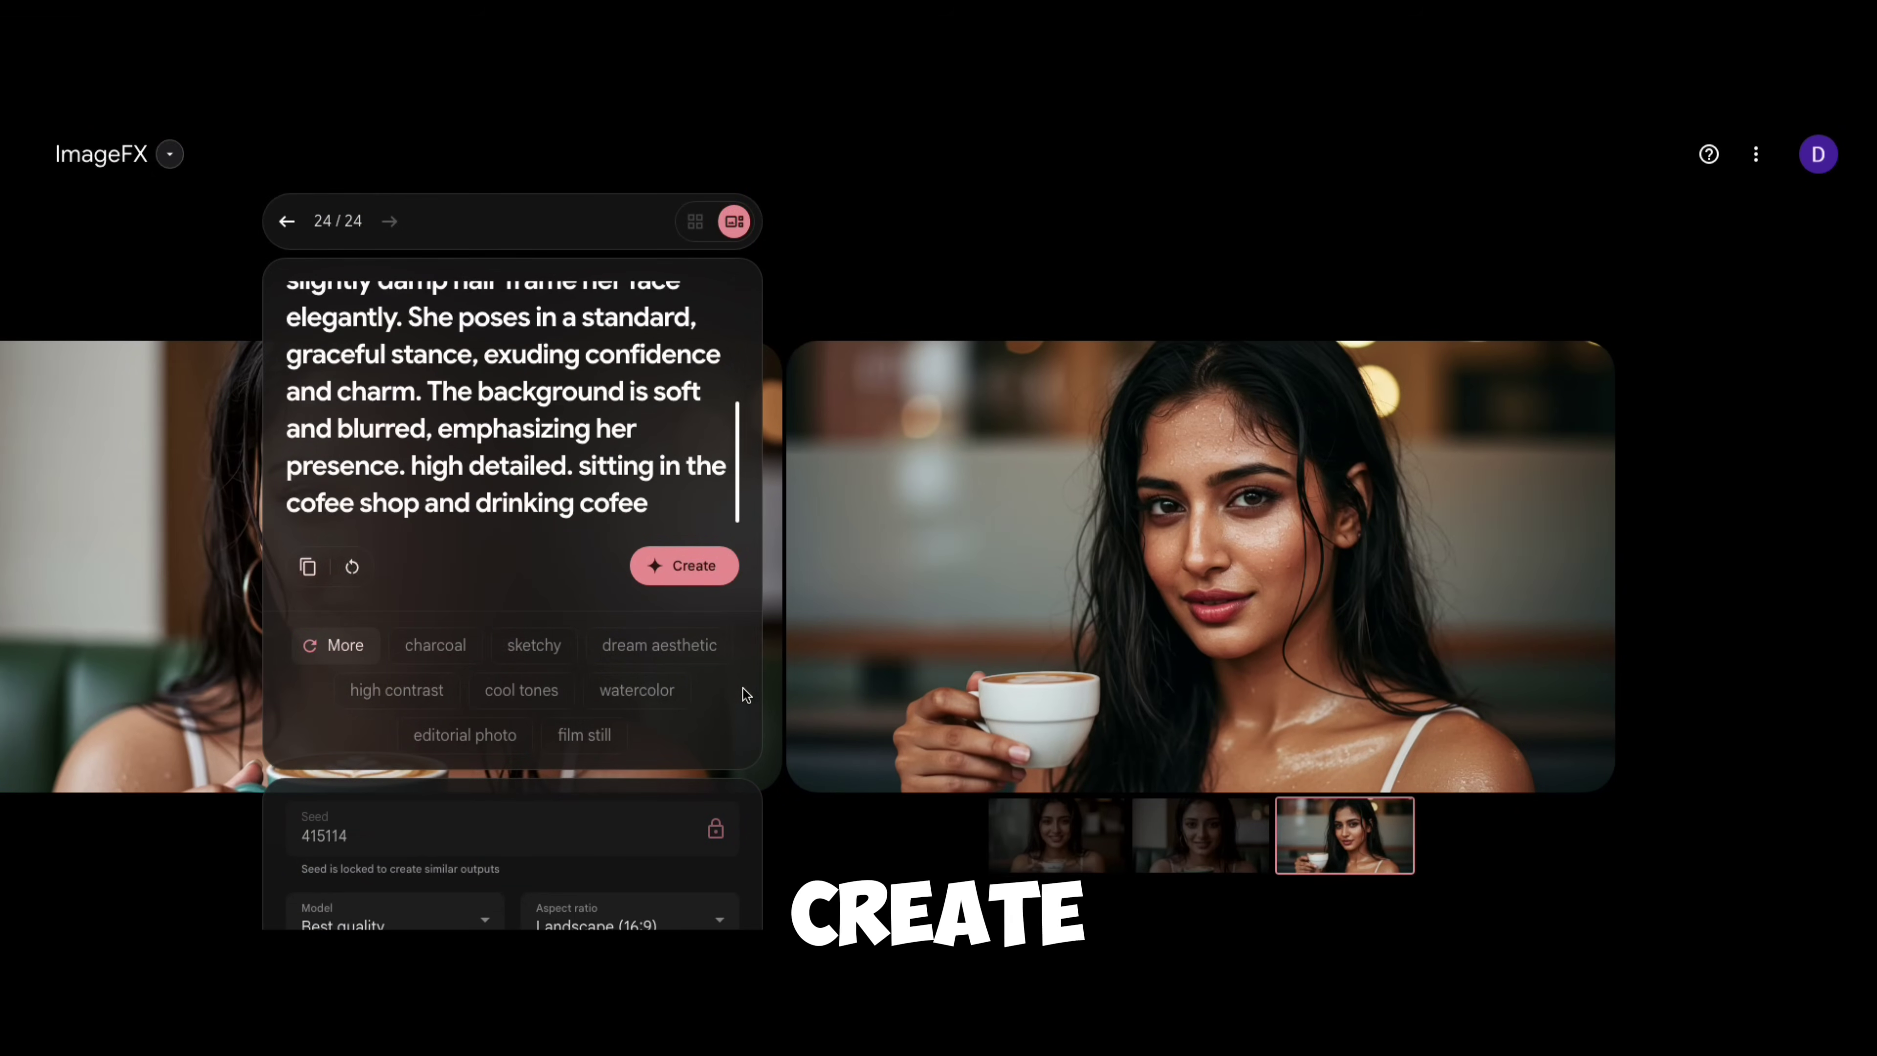
click(1061, 852)
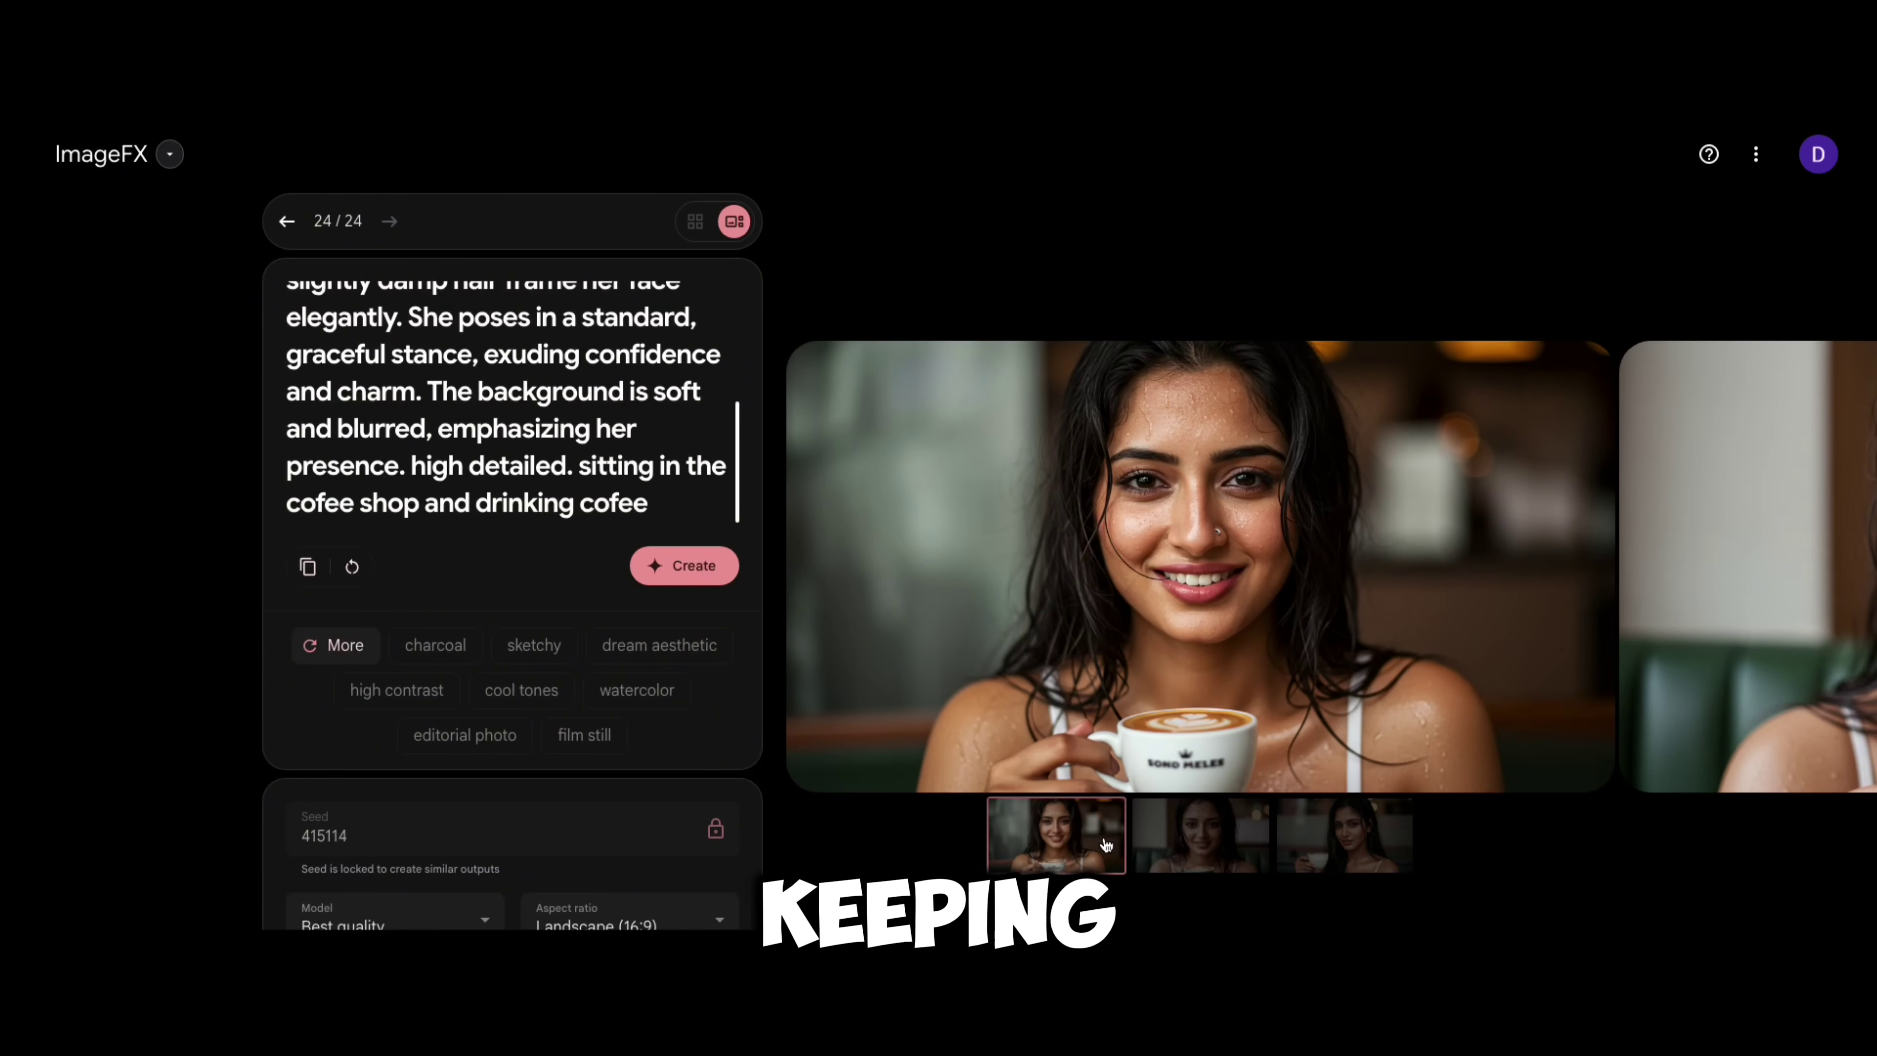
click(1185, 843)
click(1302, 846)
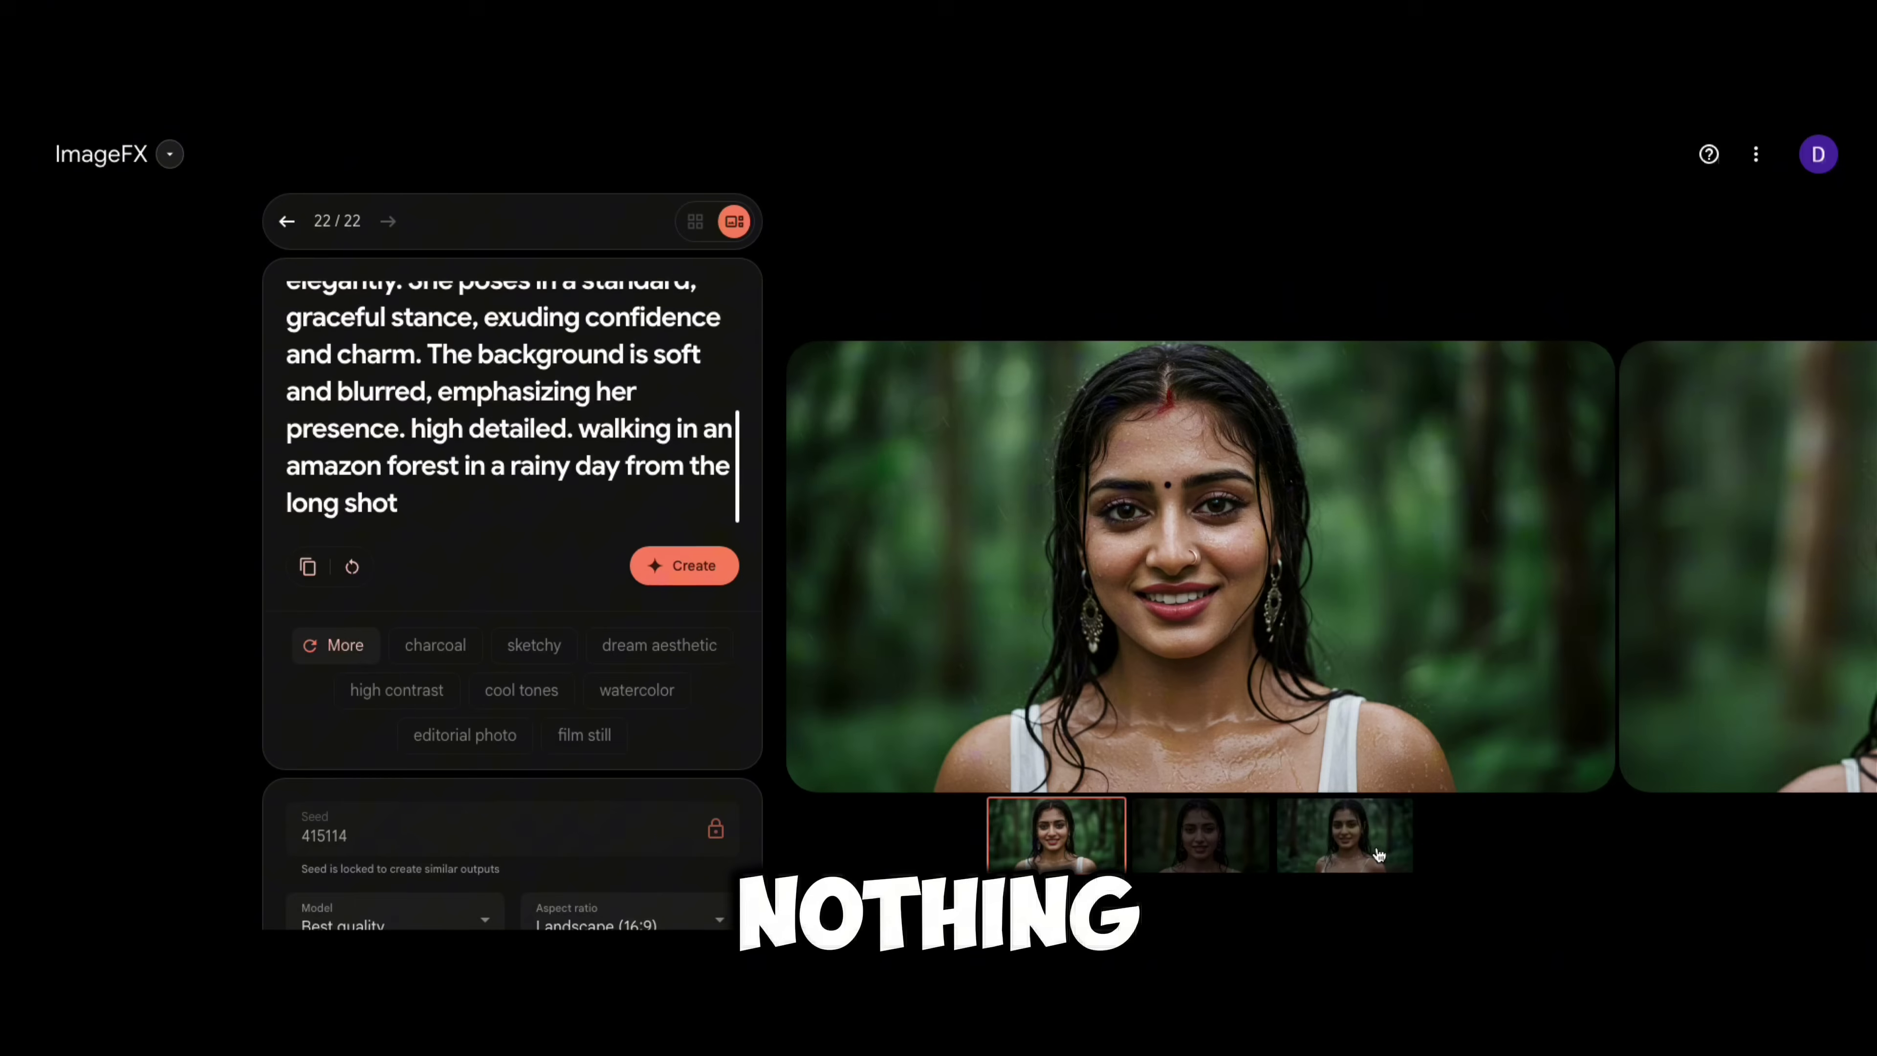
click(1377, 855)
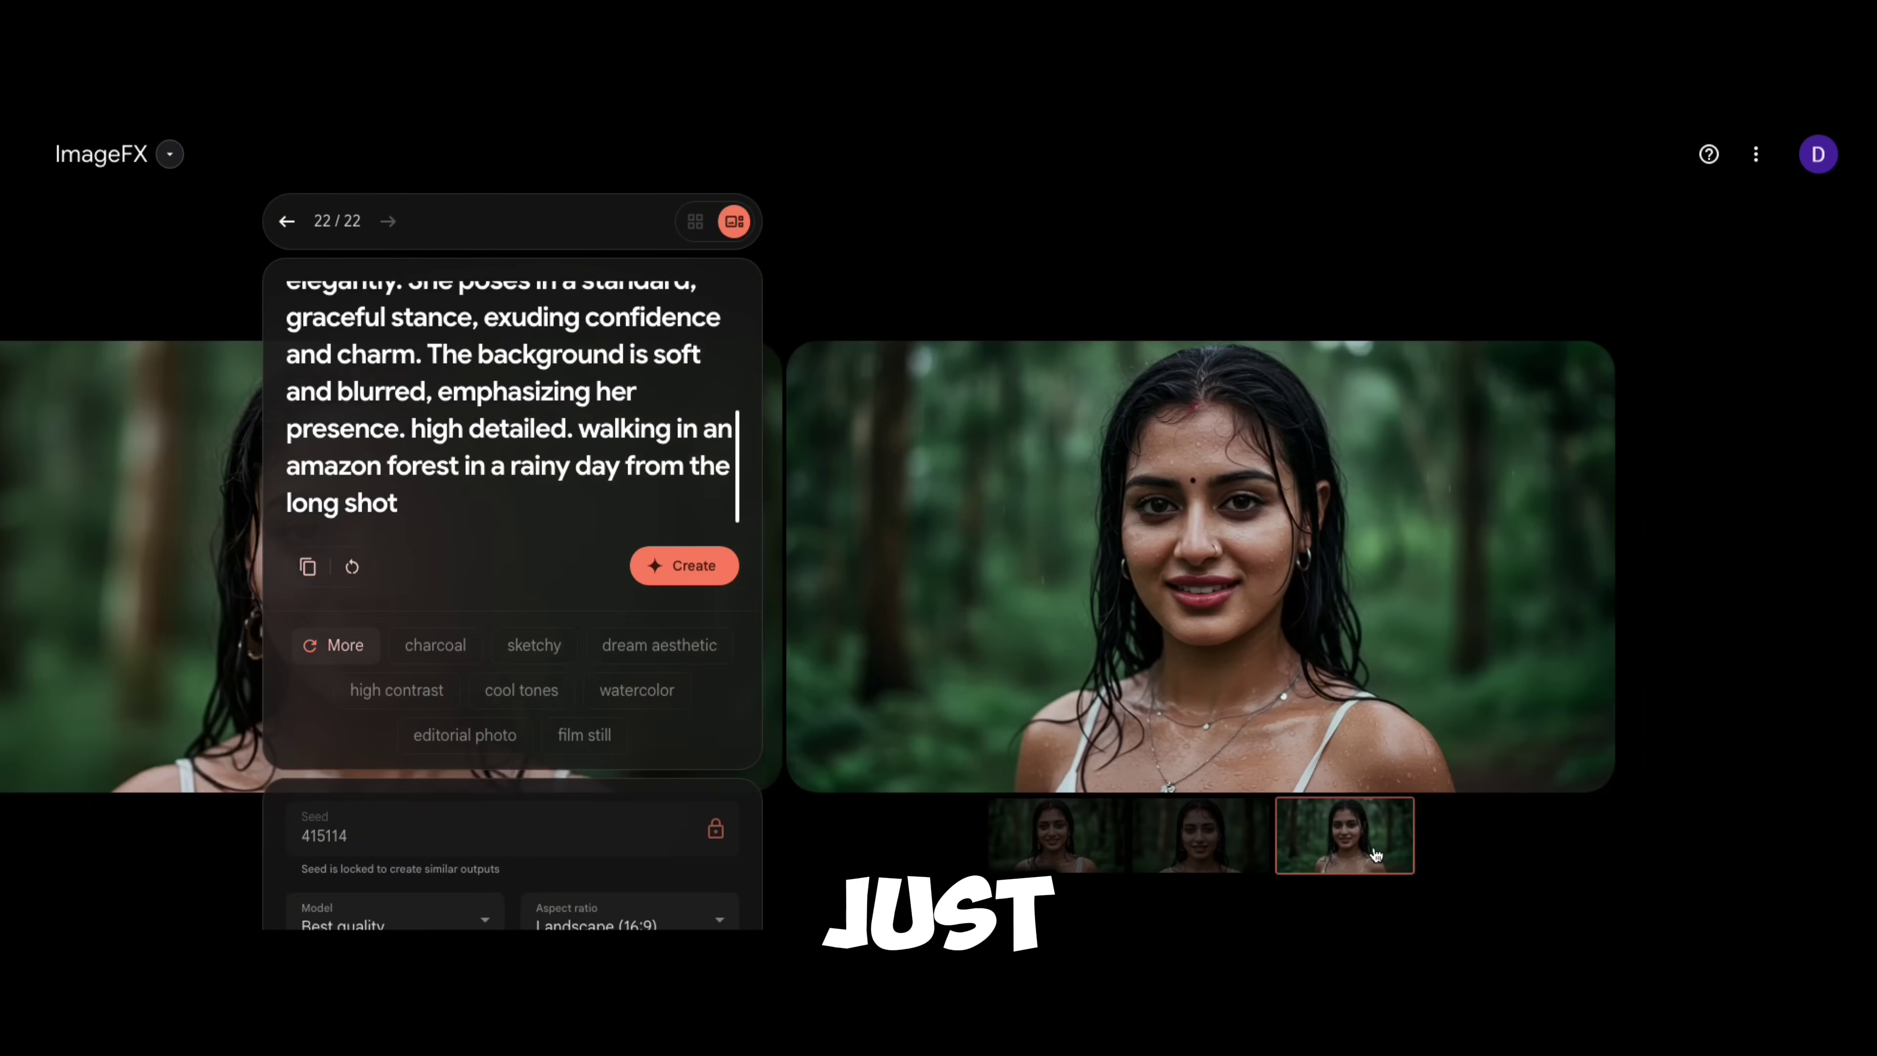
click(1203, 850)
click(1058, 849)
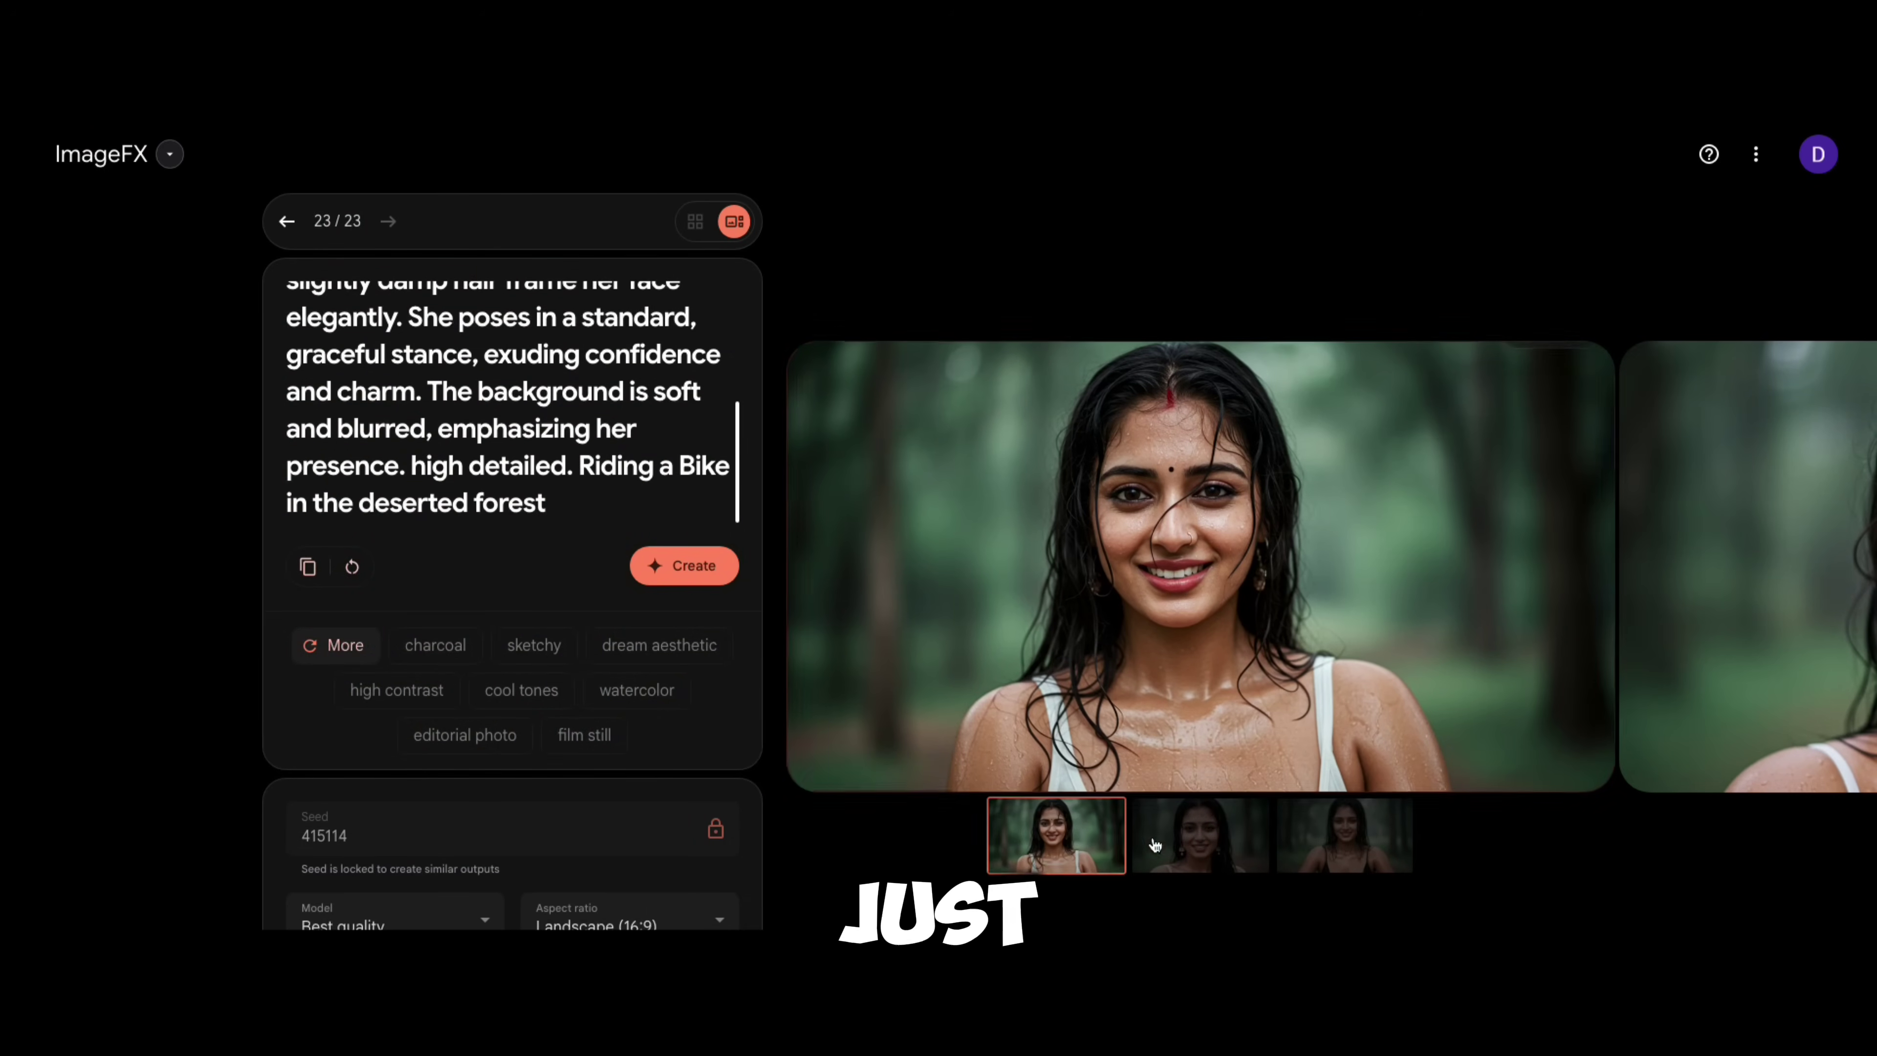
Review the rope- and mountain-climbing images, then return to the first coffee-shop image
click(1155, 845)
click(1347, 850)
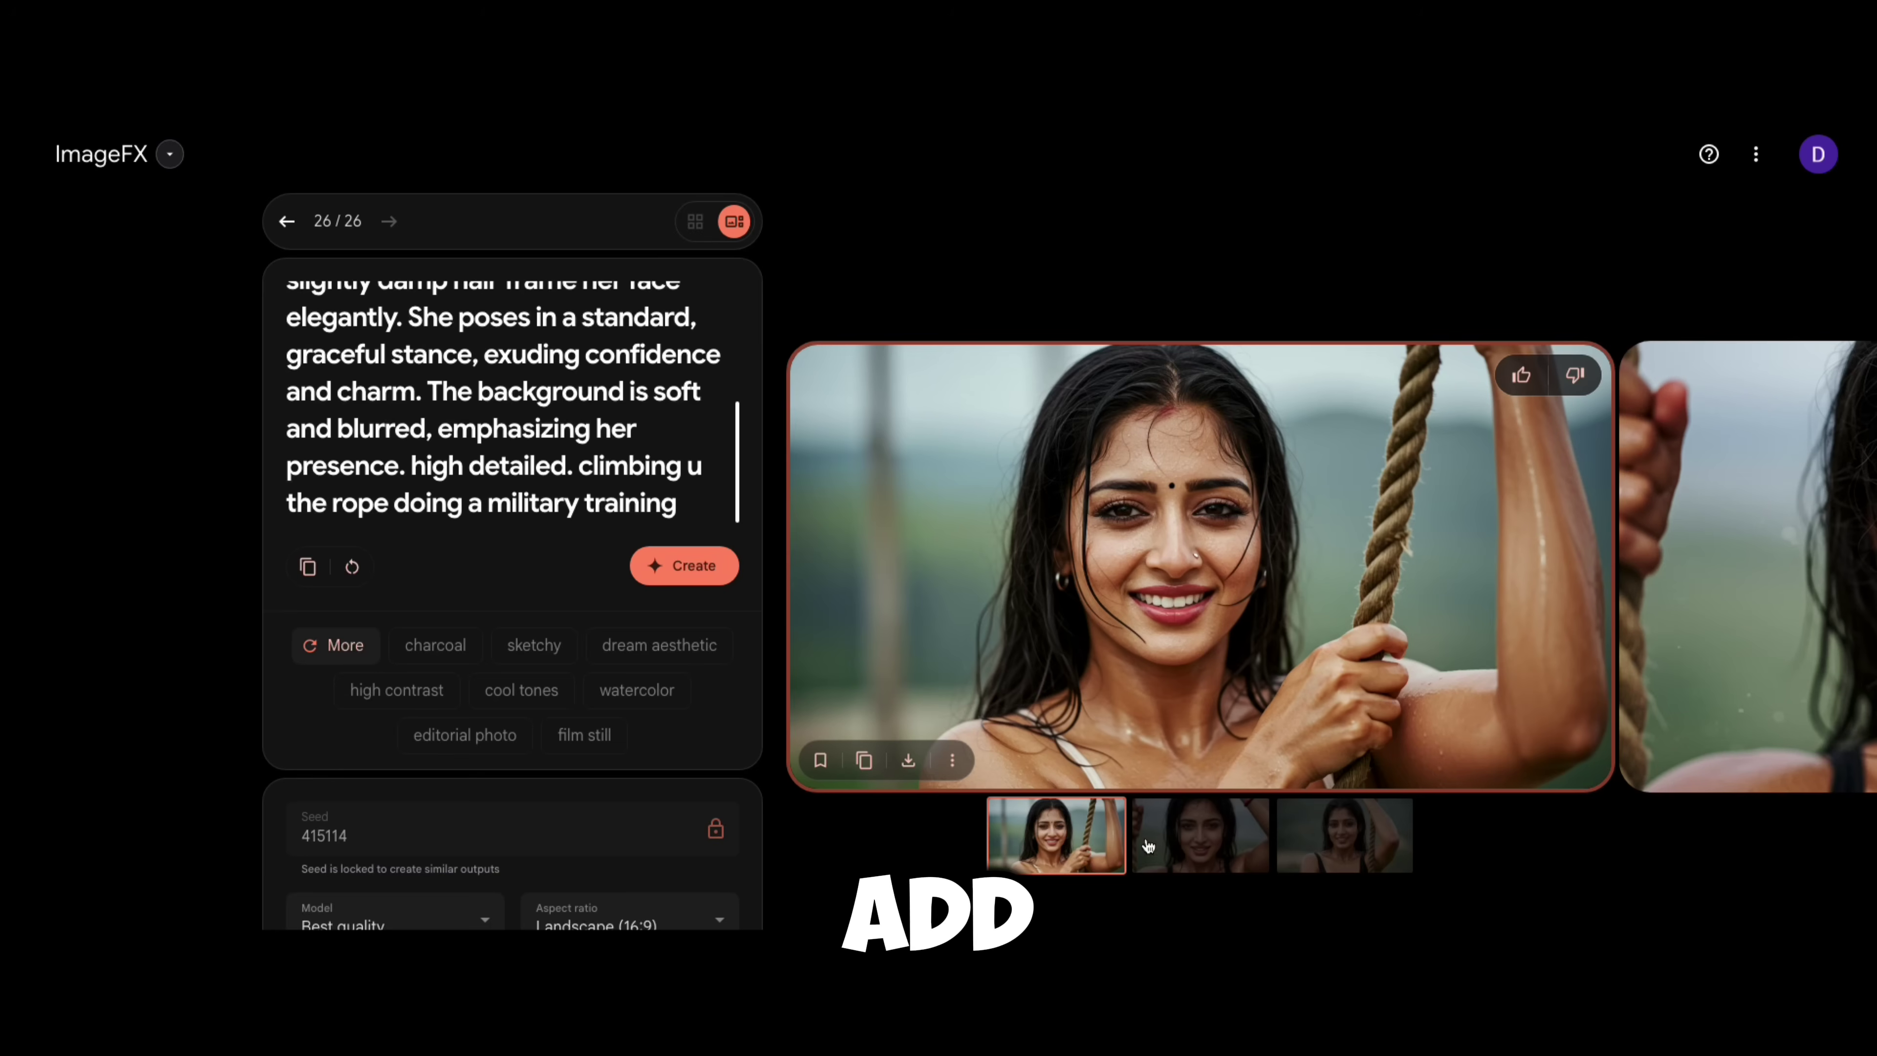
click(1235, 855)
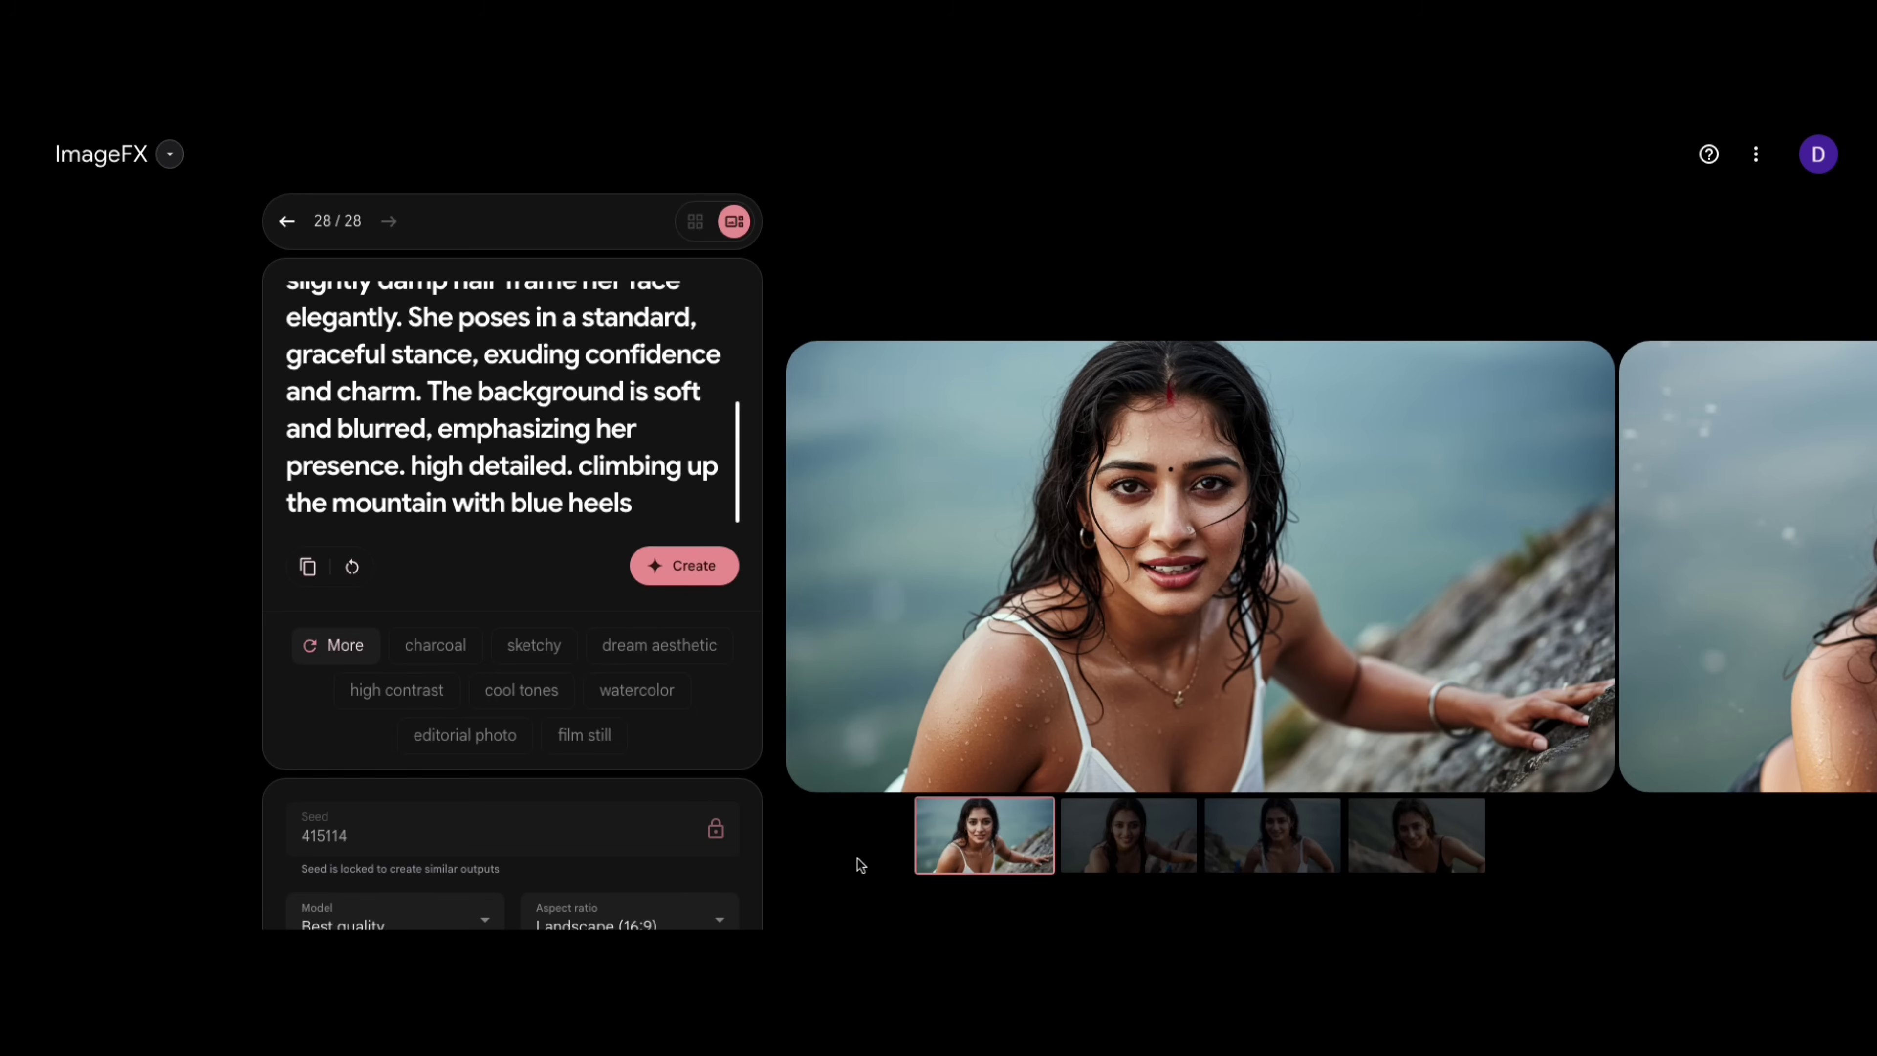
click(1133, 832)
click(1241, 839)
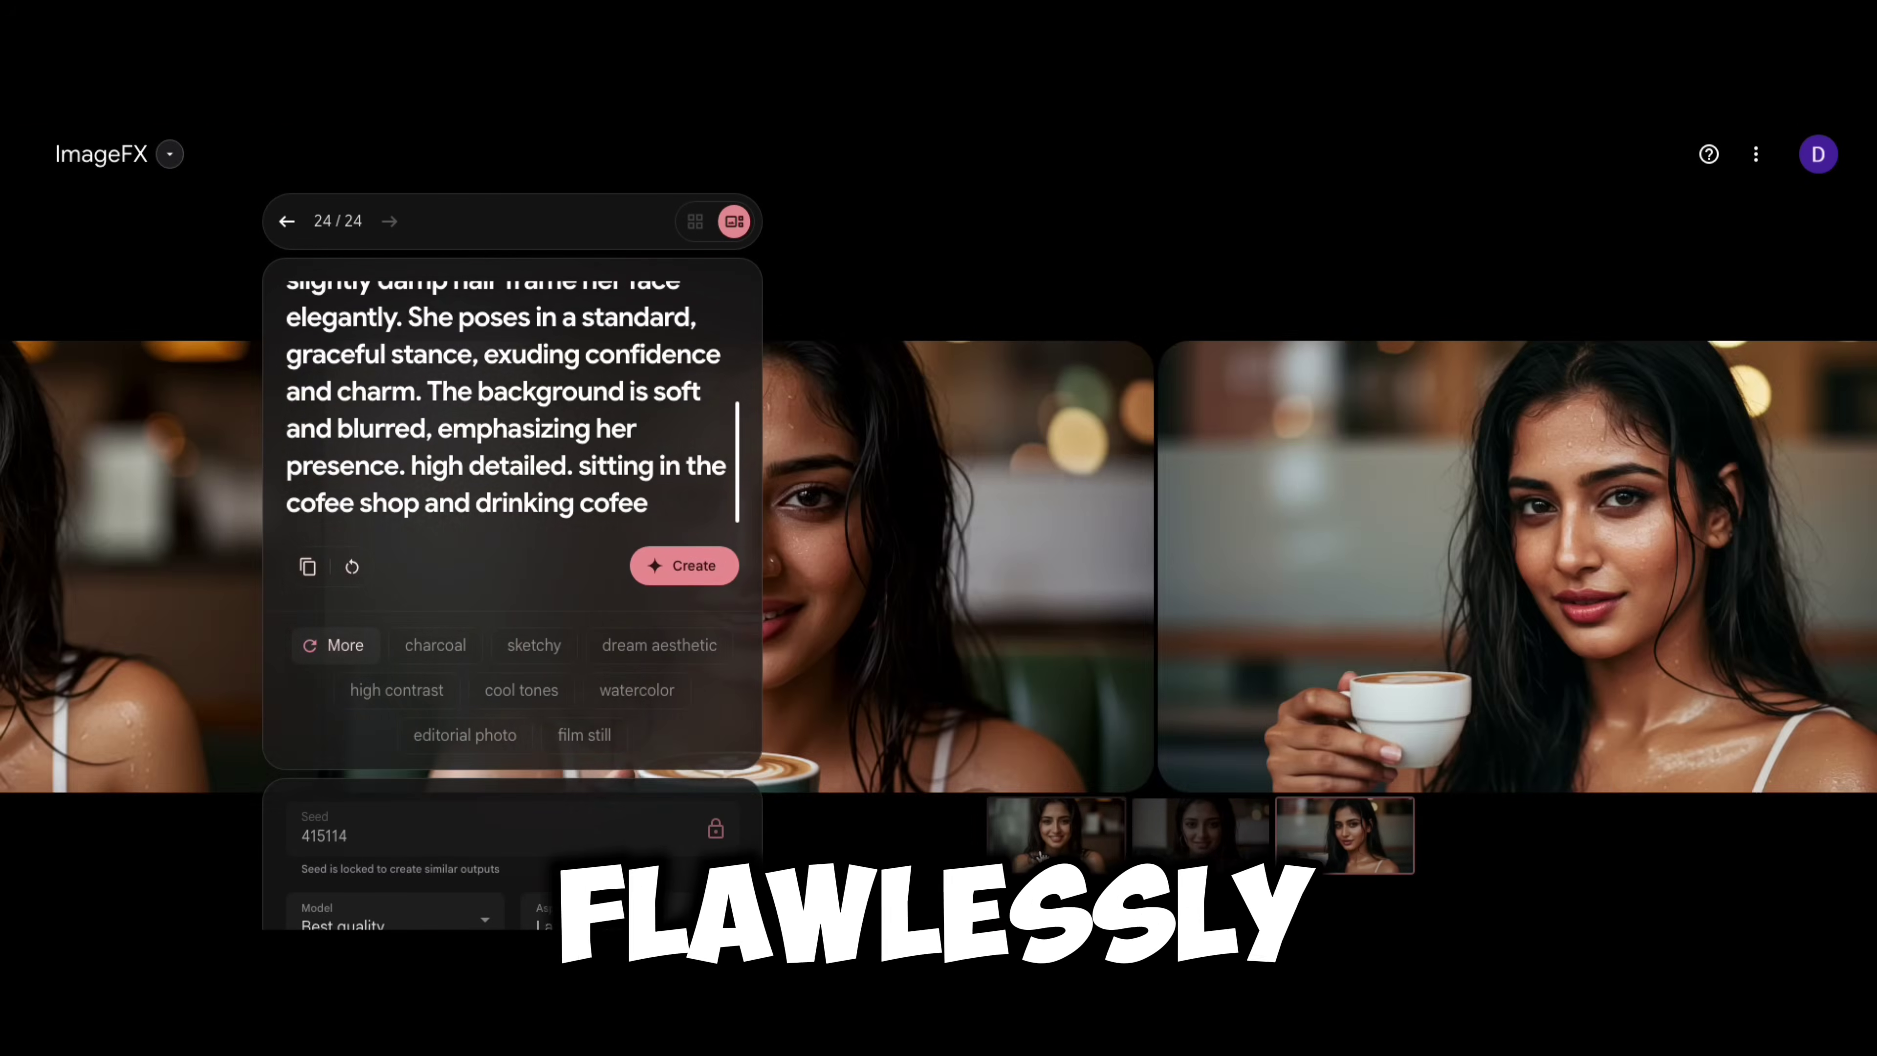
click(1063, 854)
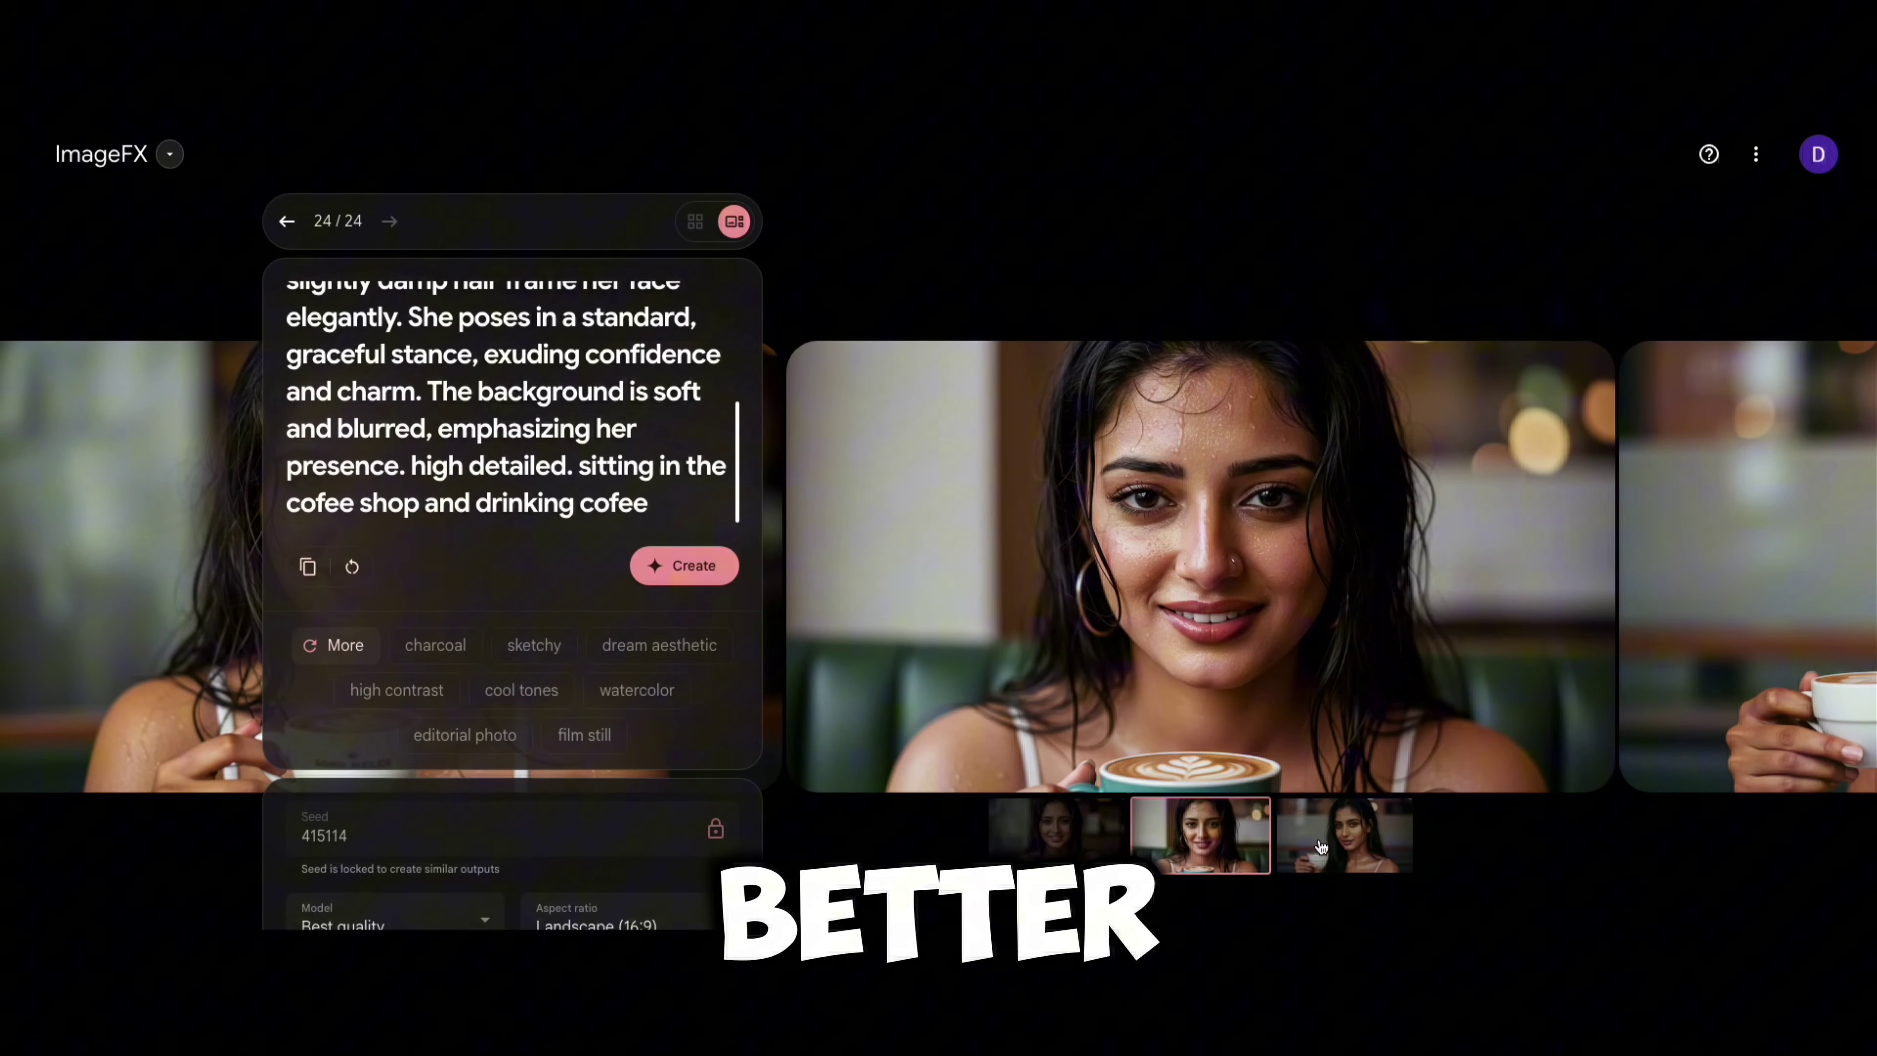
Open the third rope-climbing military training image of Rose, seed 415114, for a closer look
click(1321, 846)
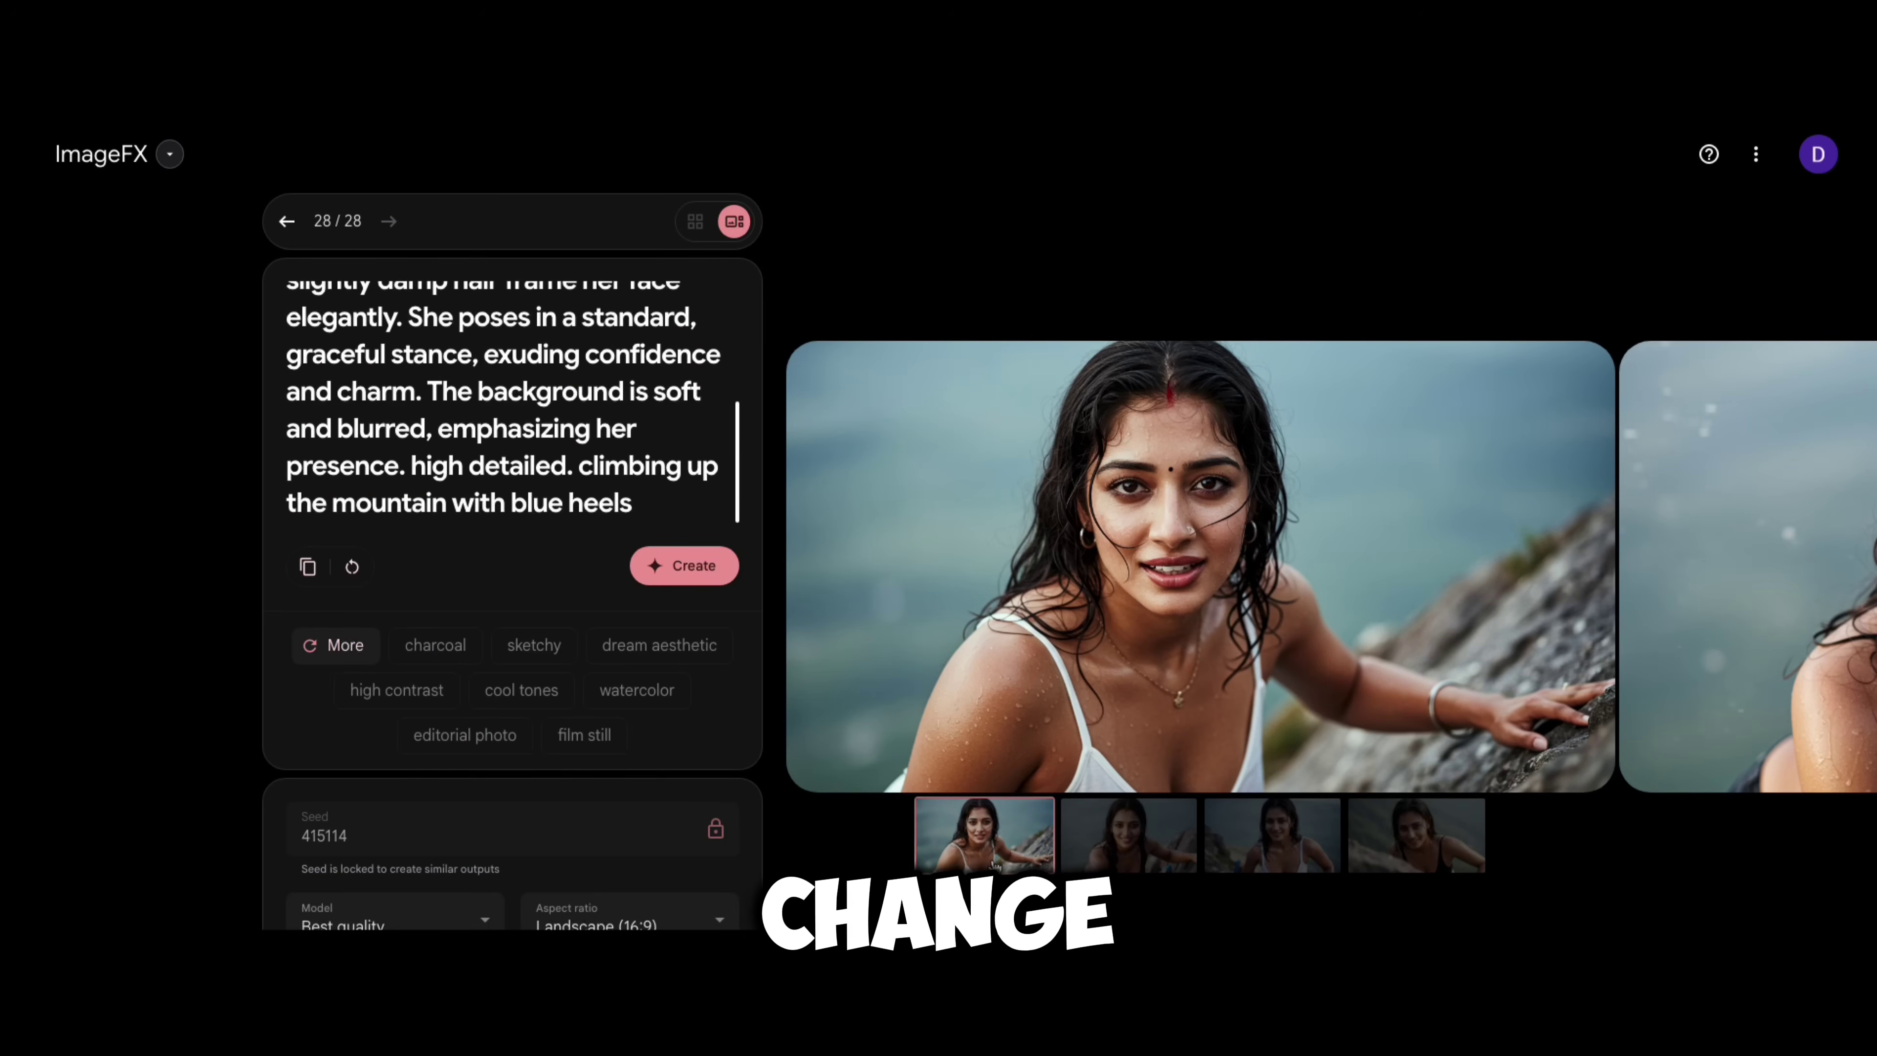
Check the second and third mountain-climbing images, fix the coffee-shop prompt's typo, and generate new images
click(1133, 832)
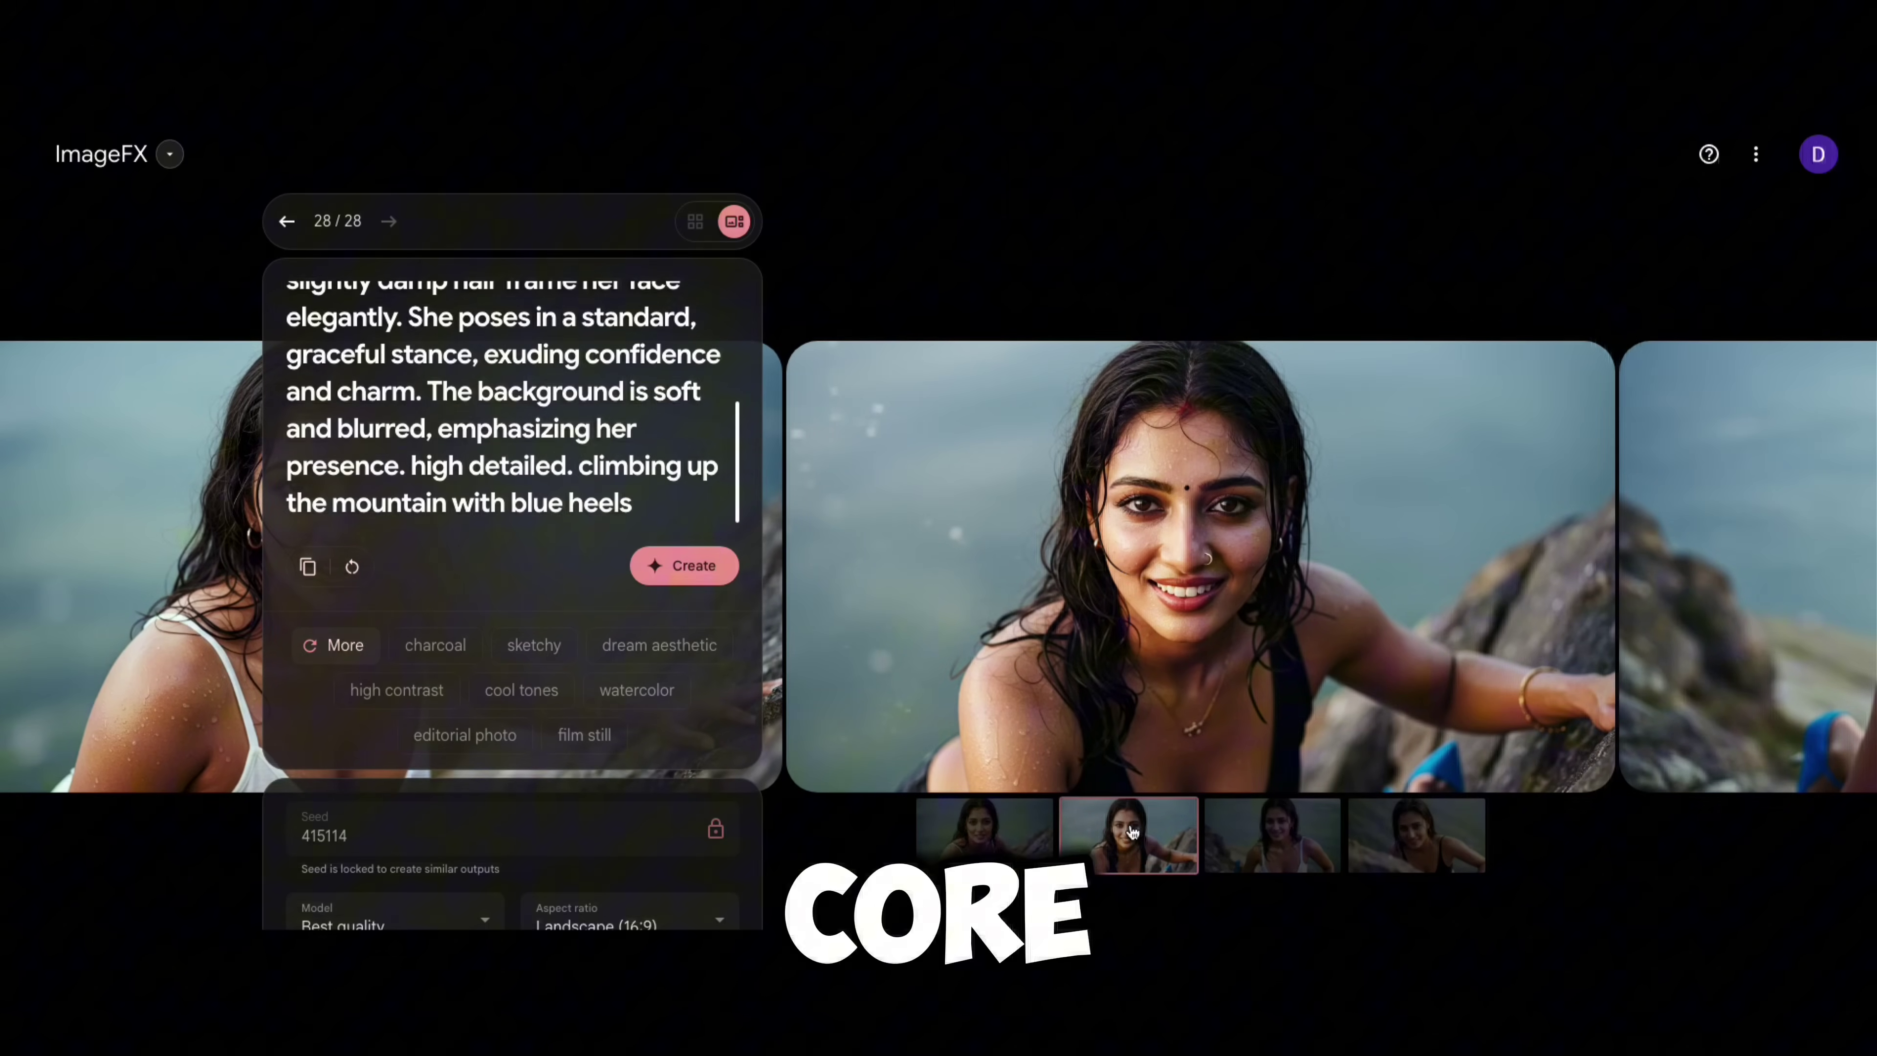
click(1240, 842)
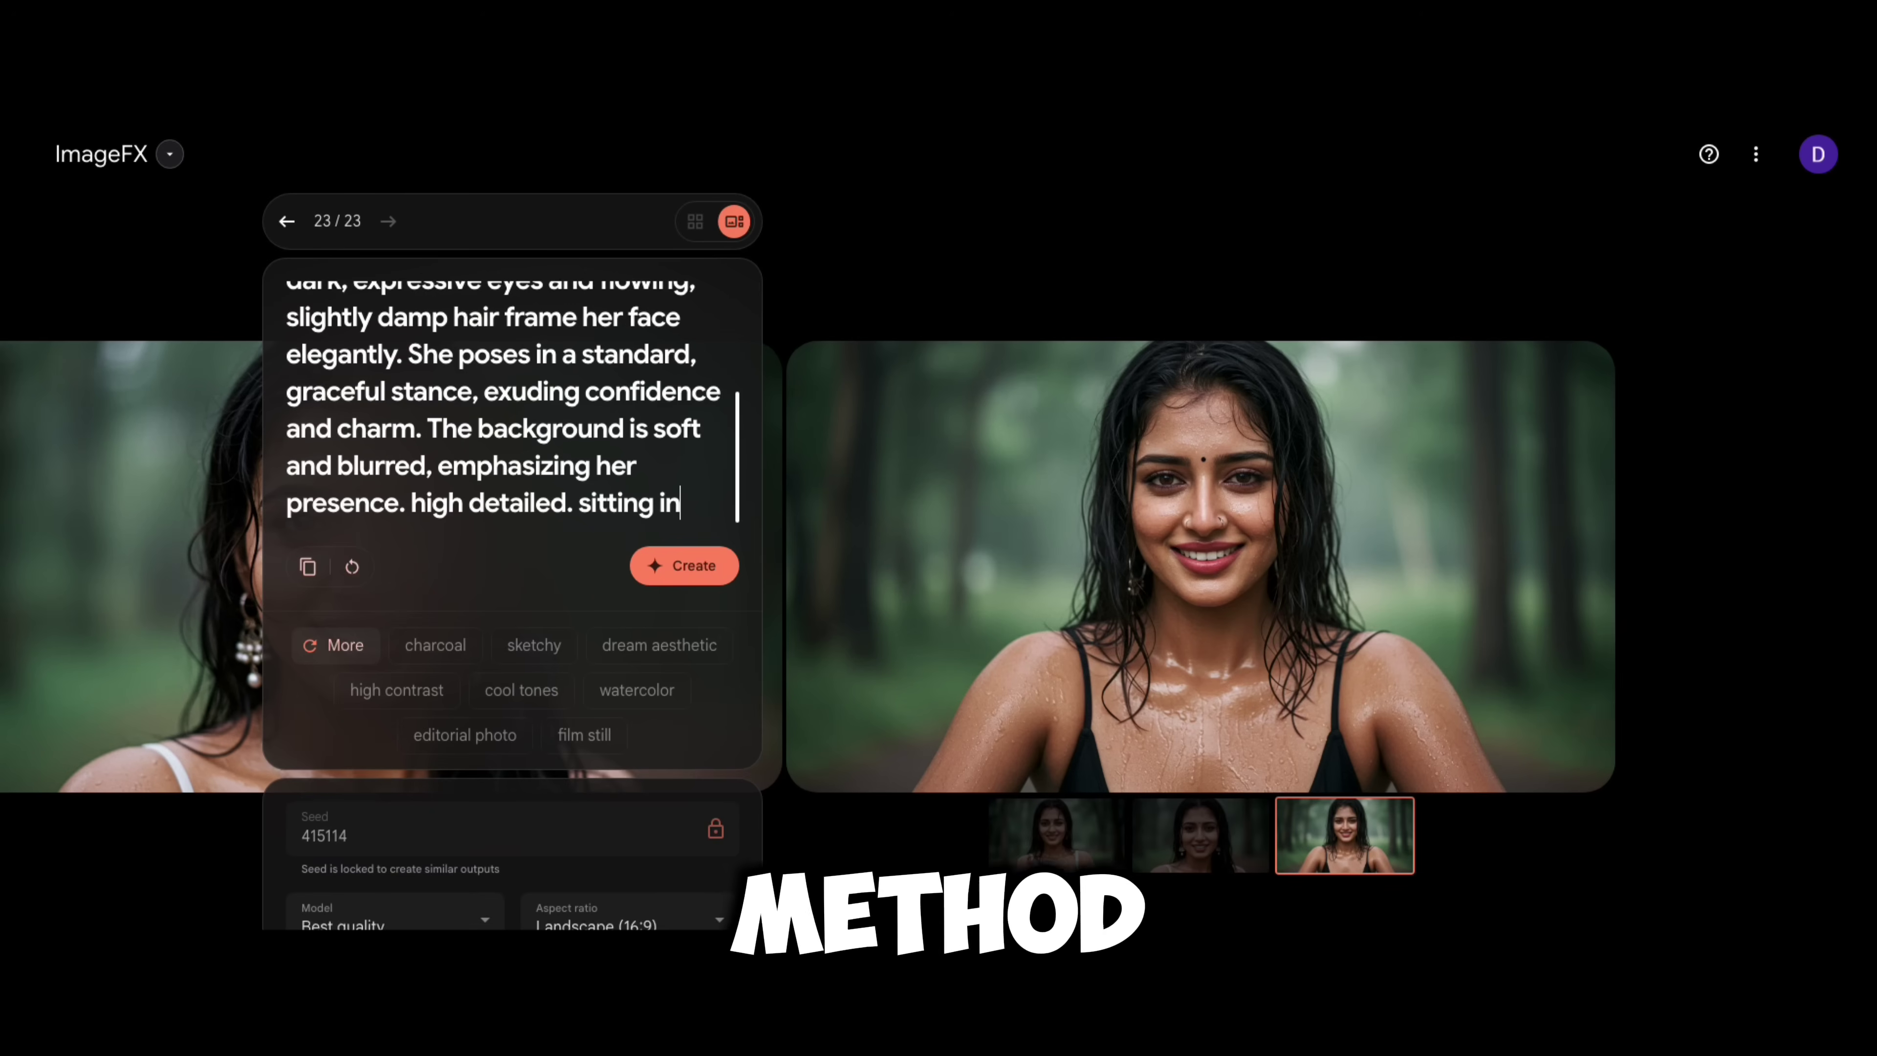
text(the cofee shop and dringking cofee)
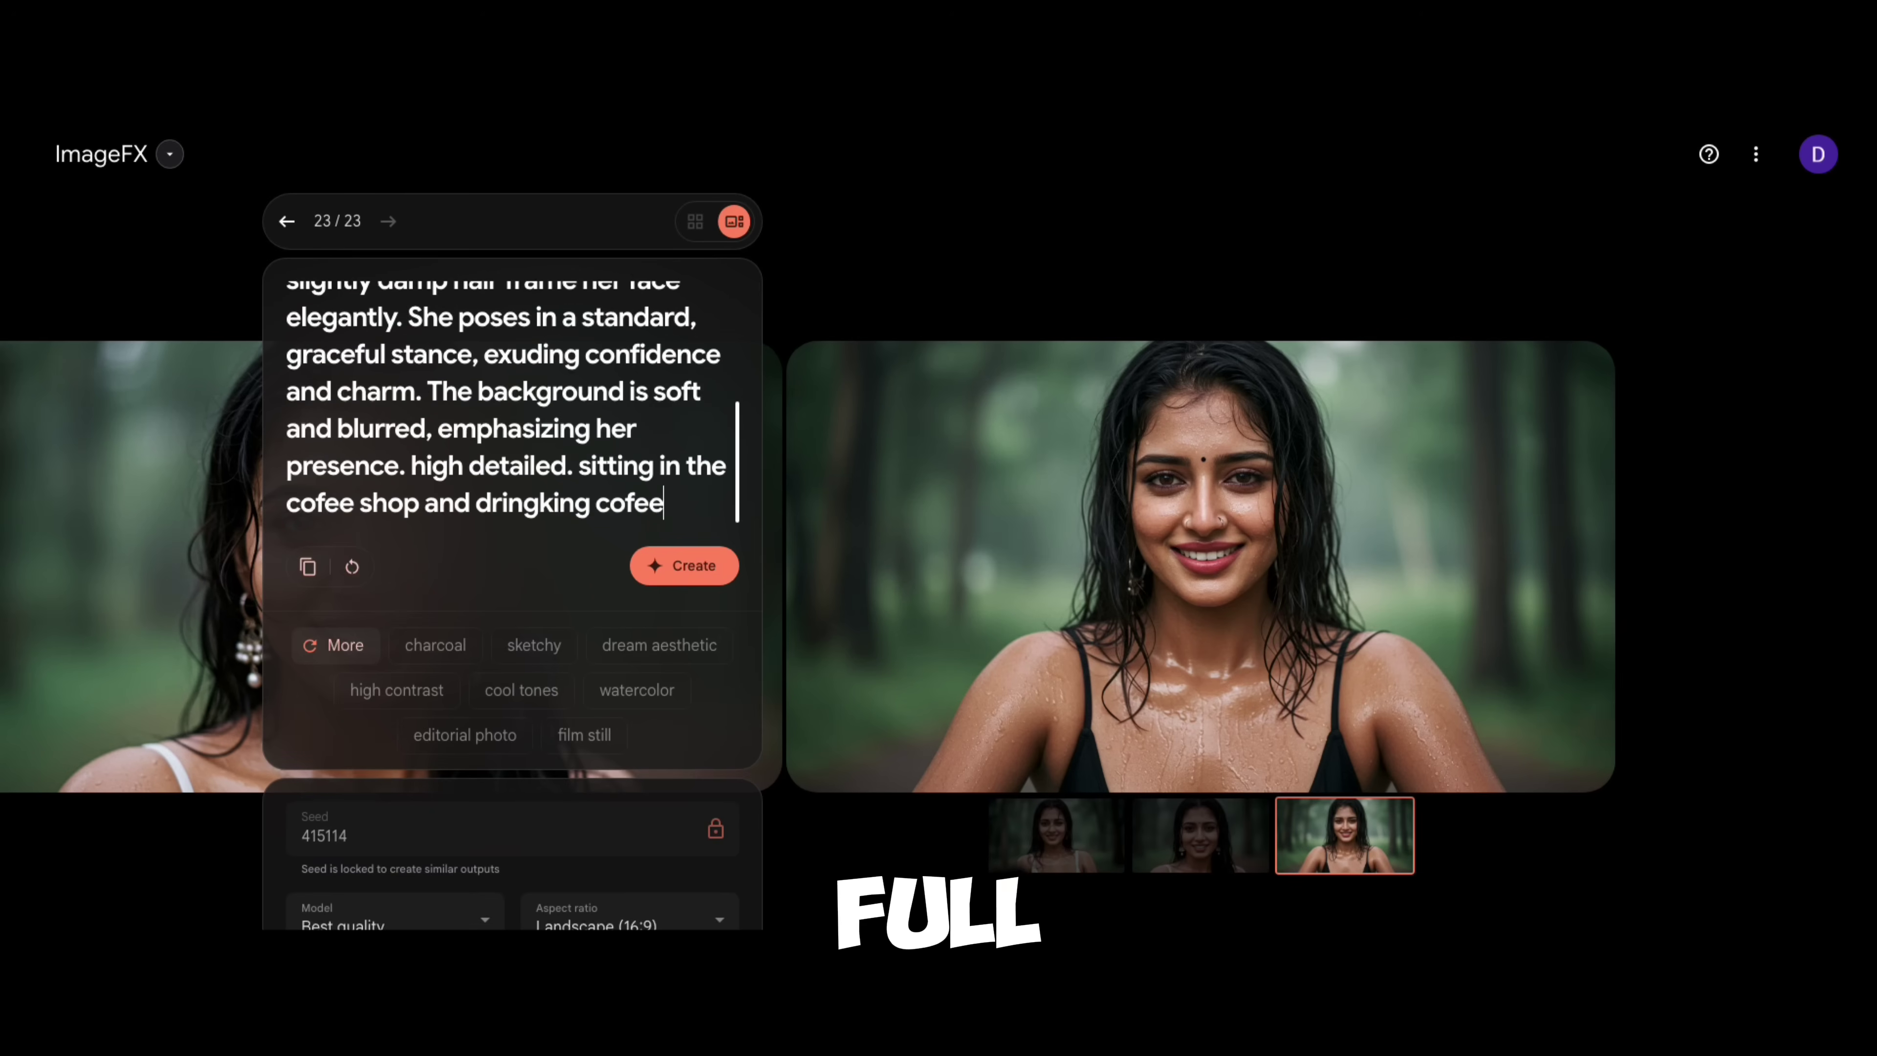
click(683, 565)
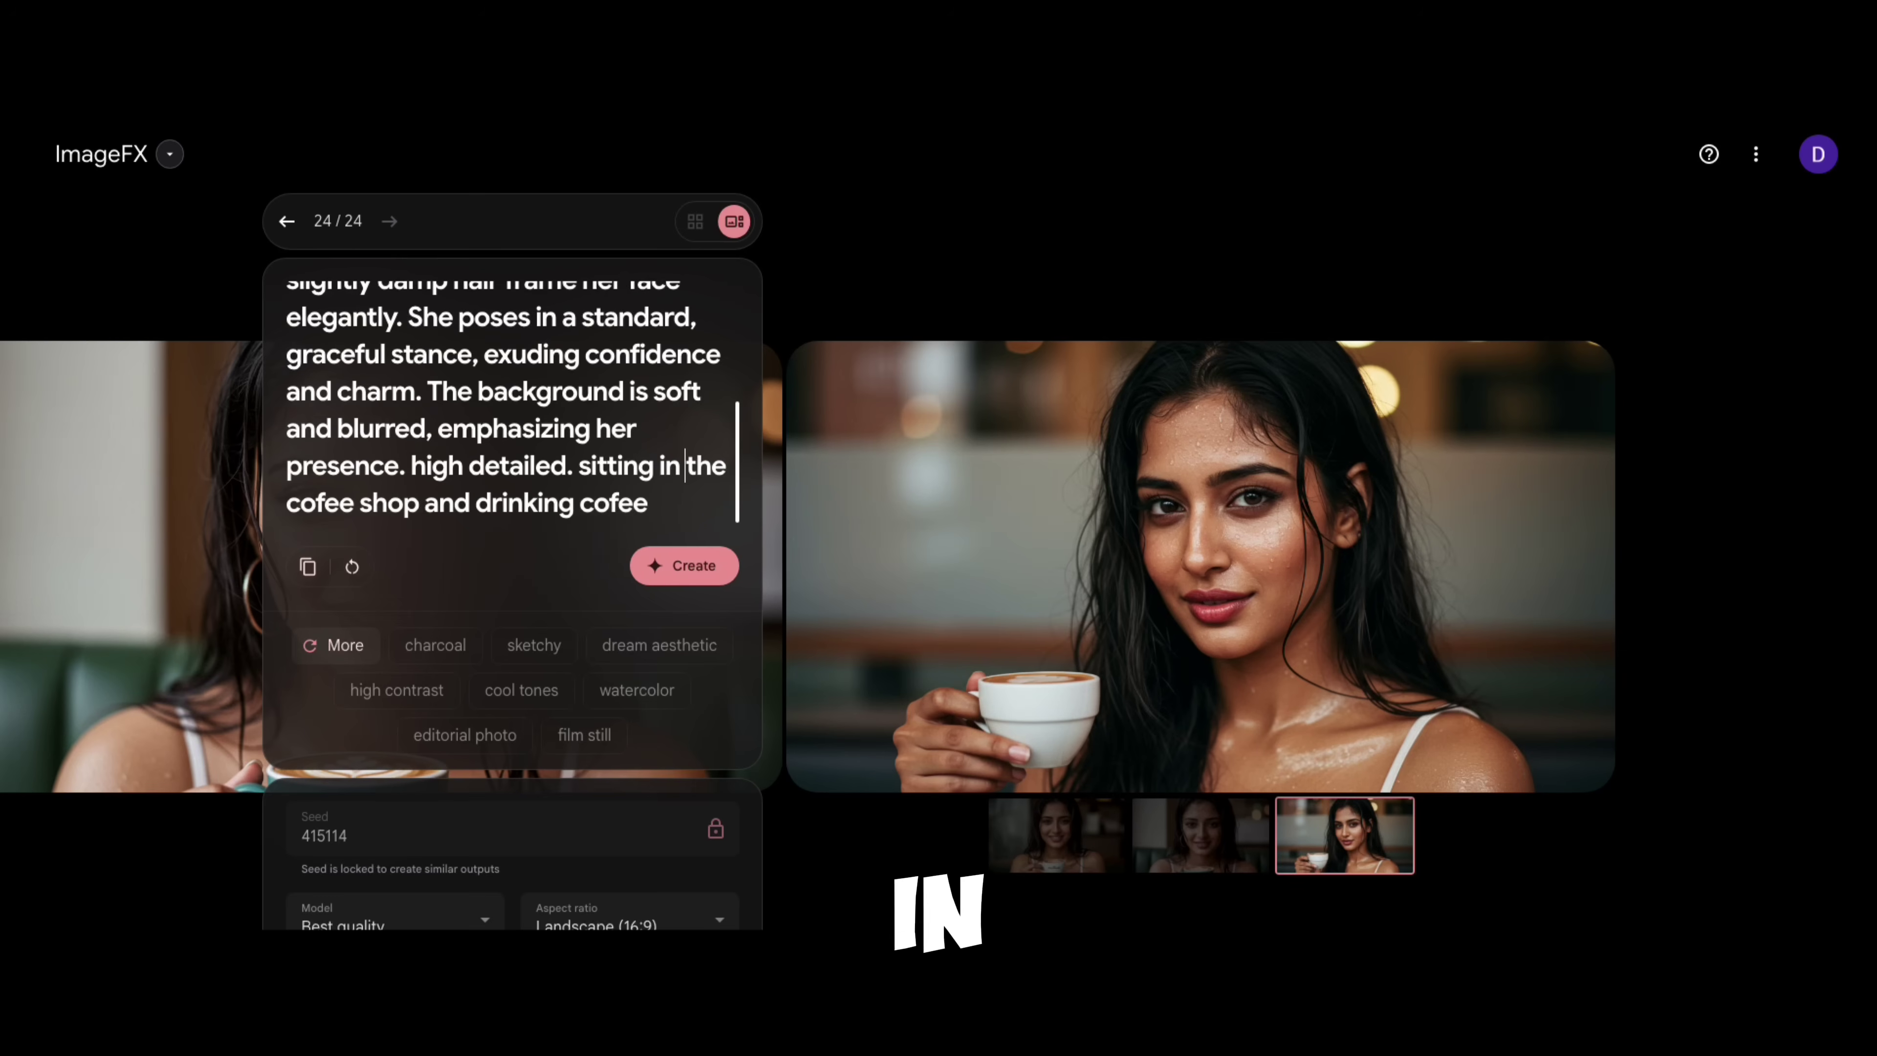
text(classroom)
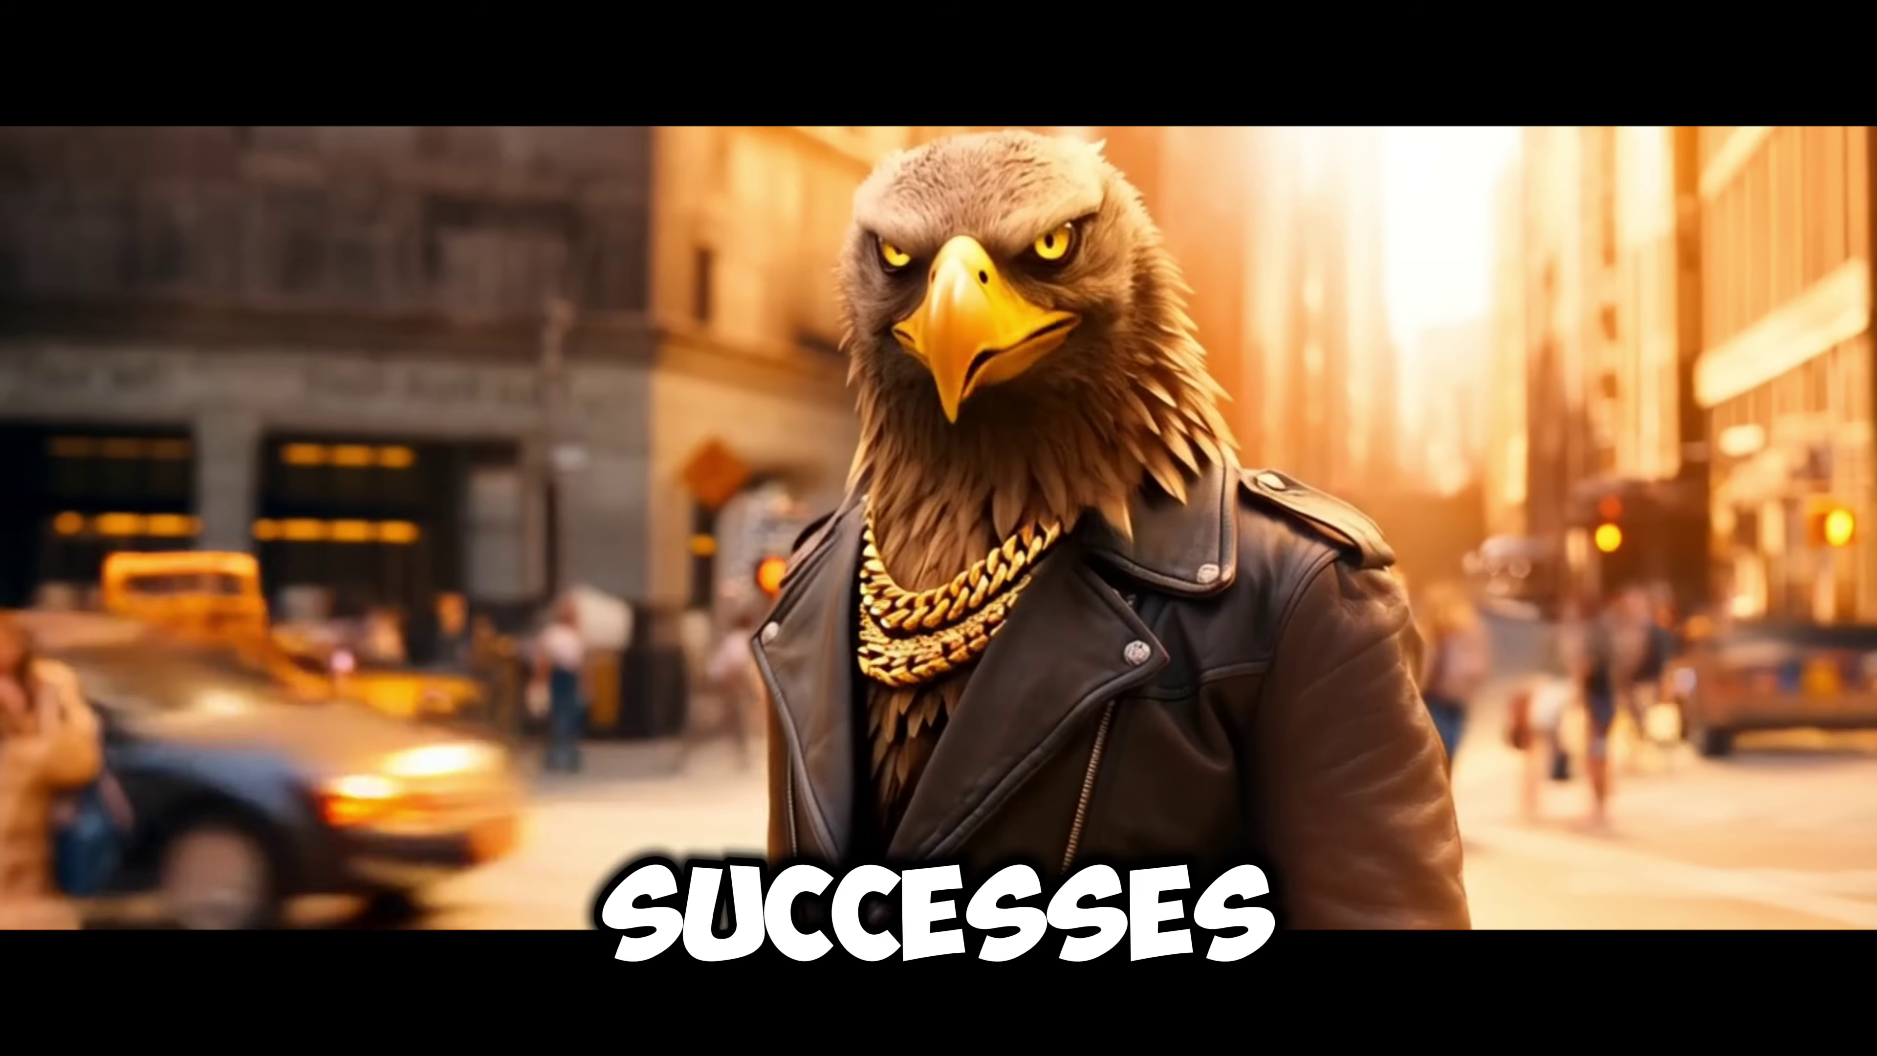